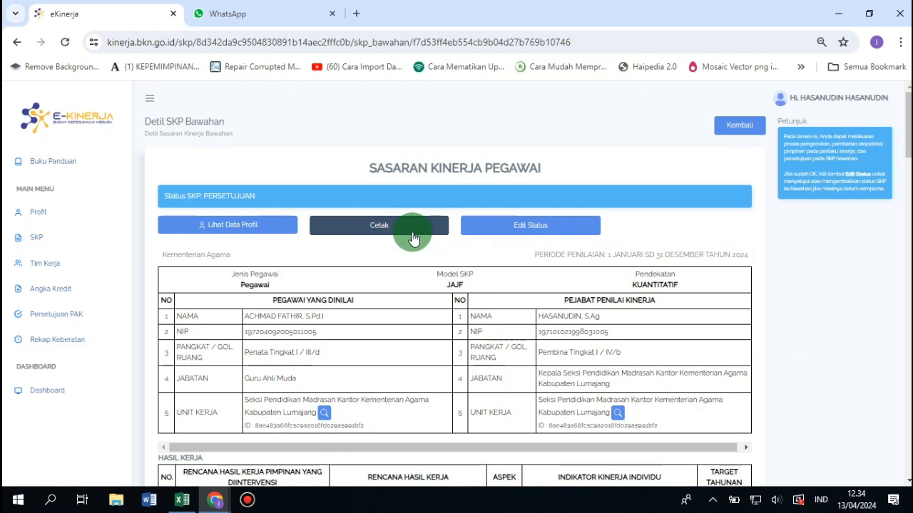
Step: Review the header of the open subordinate SKP and highlight its assessment period line
scroll(412, 238, down, 2)
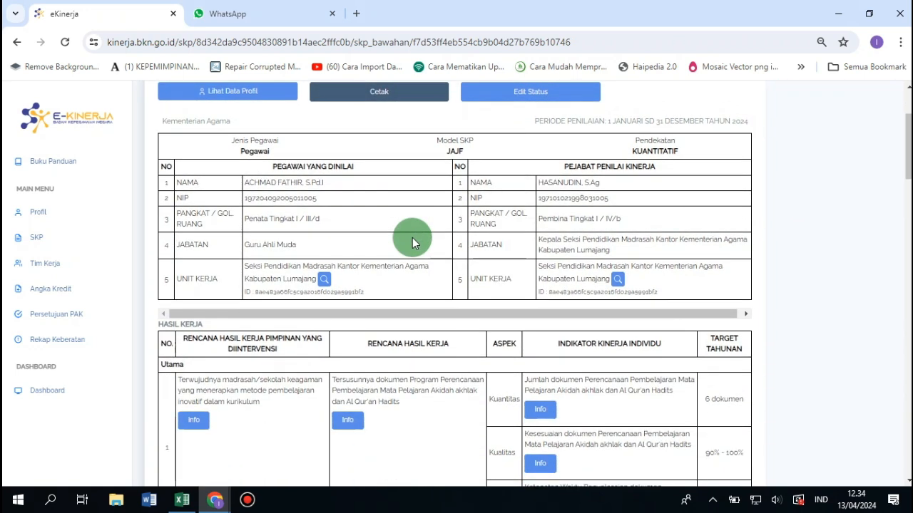
scroll(413, 237, up, 1)
scroll(412, 237, down, 1)
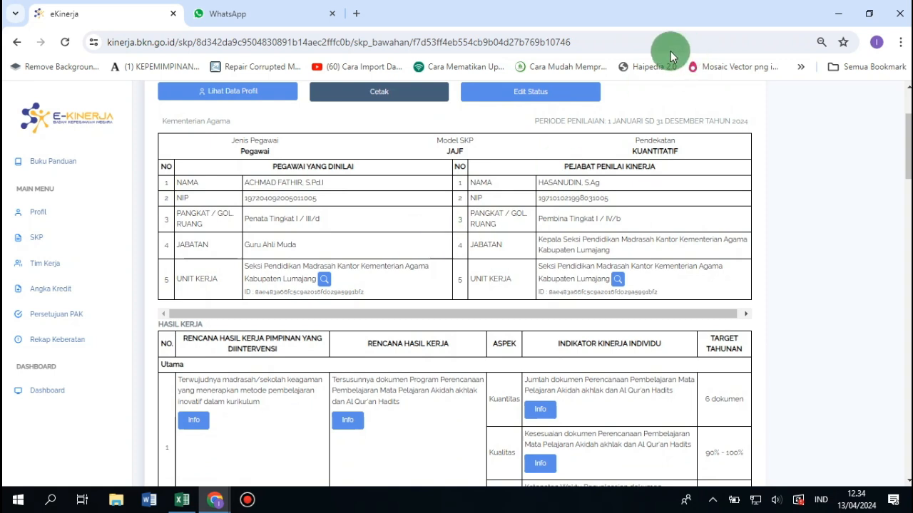
drag(535, 122, 754, 122)
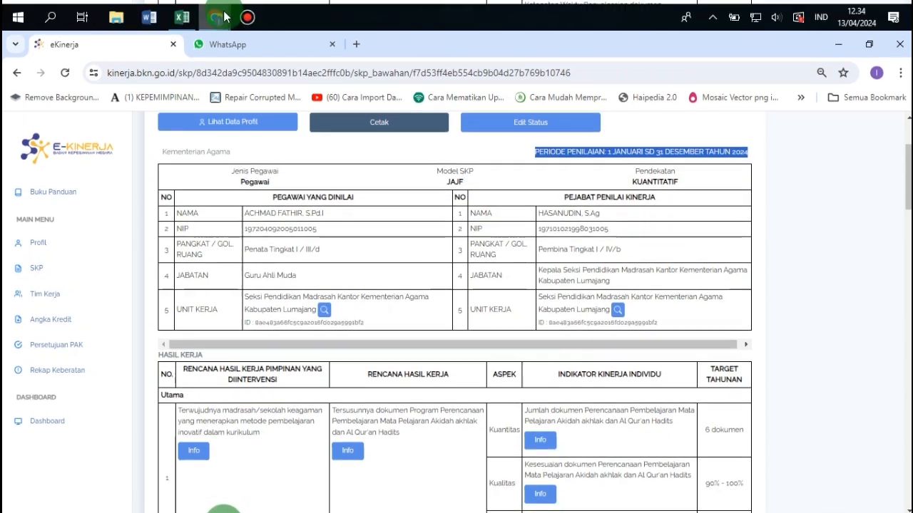
Step: Switch to the other eKinerja window with the second subordinate's SKP and highlight its assessment period for comparison
click(216, 500)
click(249, 287)
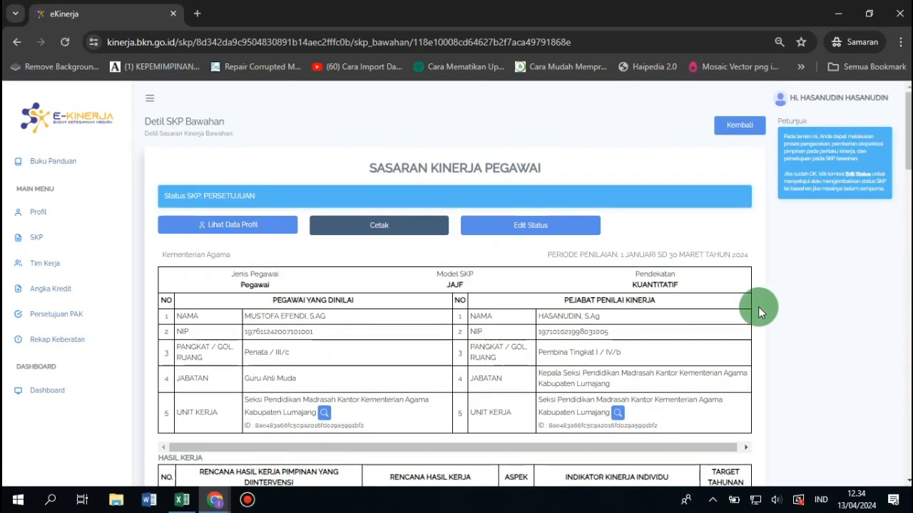
drag(908, 150, 908, 164)
drag(546, 189, 758, 195)
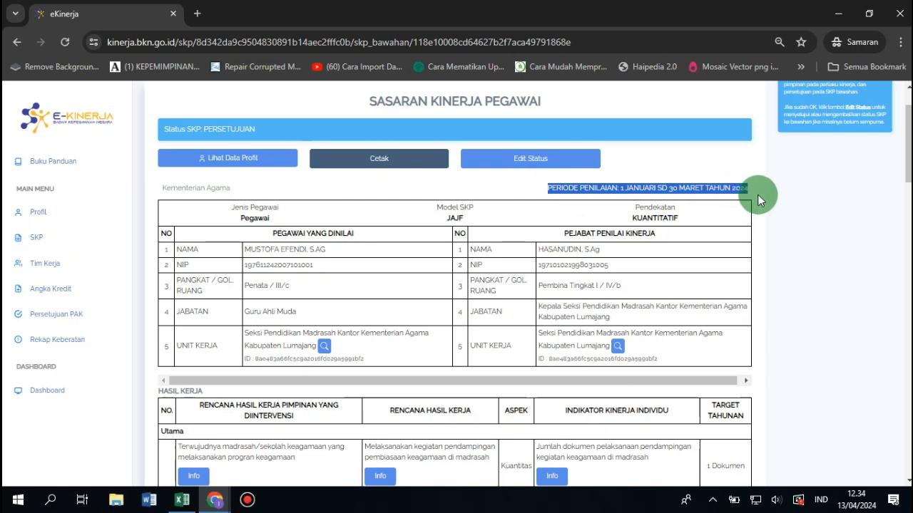
click(757, 195)
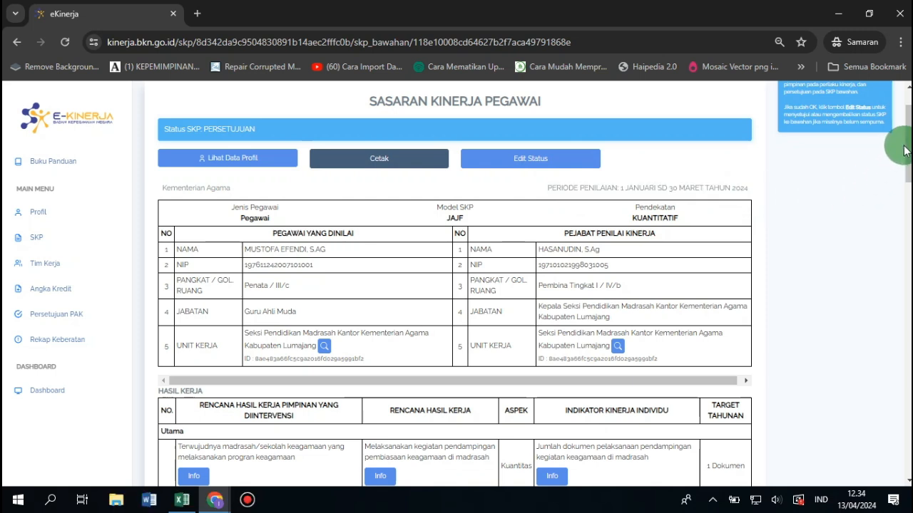
scroll(899, 143, up, 1)
mouse_move(906, 136)
mouse_down()
mouse_move(906, 198)
mouse_move(882, 302)
mouse_move(890, 126)
mouse_up()
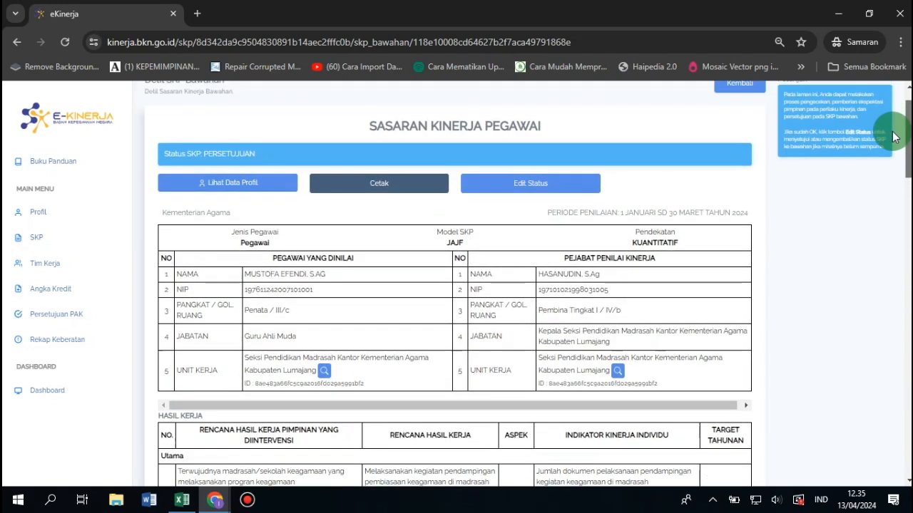
Step: Return to the January–December 2024 SKP and examine its Hasil Kerja table from the Utama rows through the Tambahan section, highlighting the Tambahan heading
mouse_move(213, 499)
click(147, 464)
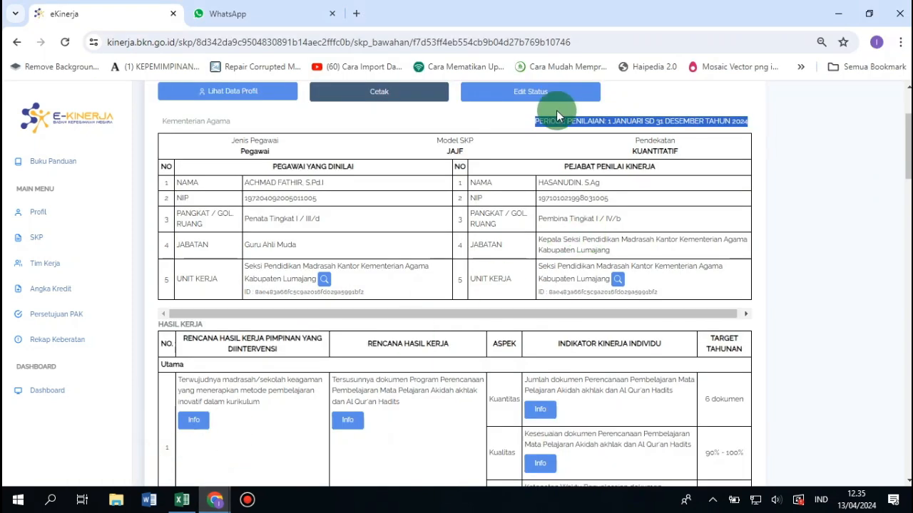
click(534, 116)
scroll(533, 117, down, 2)
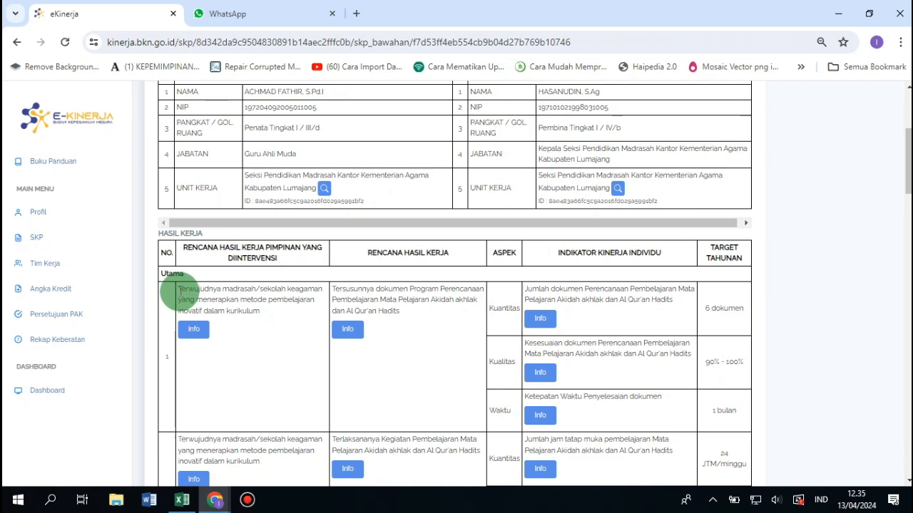
scroll(178, 293, down, 1)
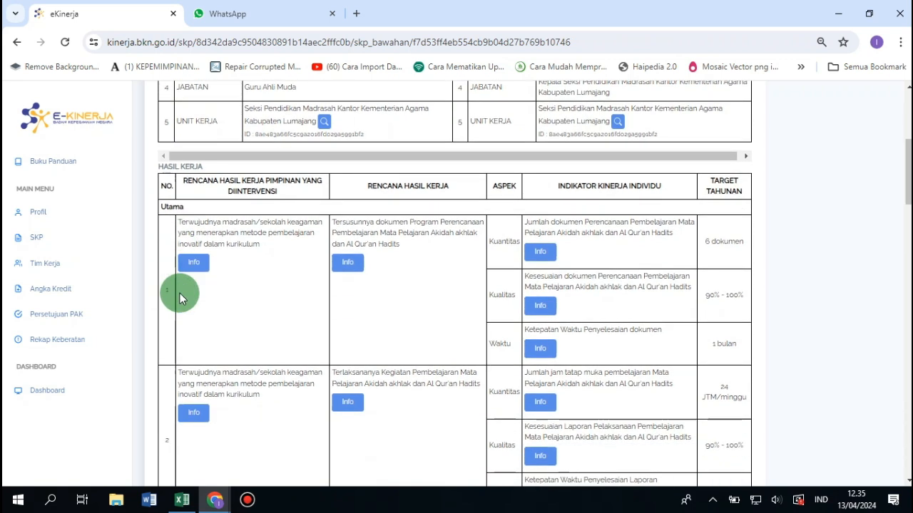
scroll(289, 292, down, 2)
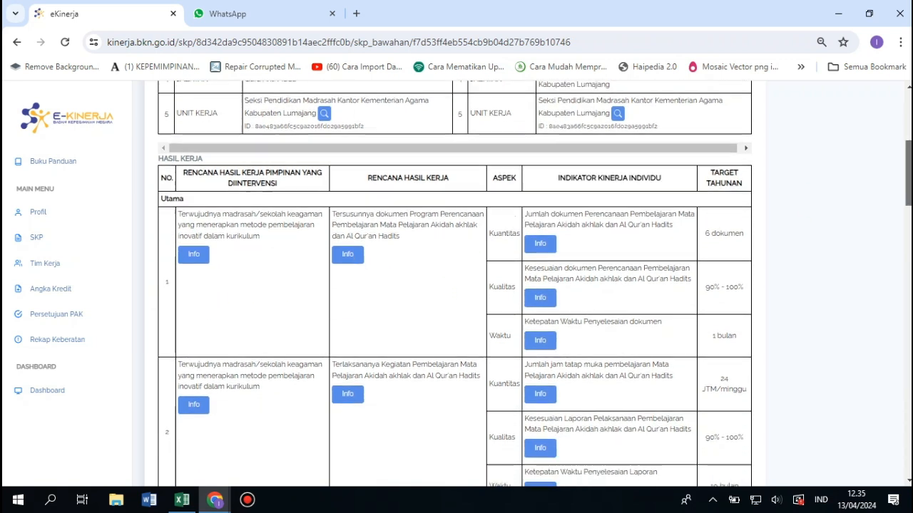
drag(900, 189, 837, 158)
drag(908, 135, 911, 319)
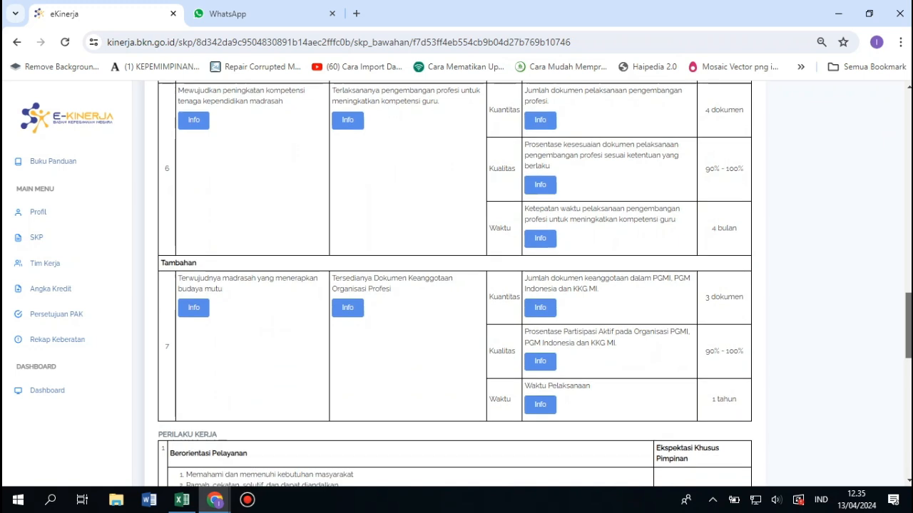
drag(910, 319, 910, 319)
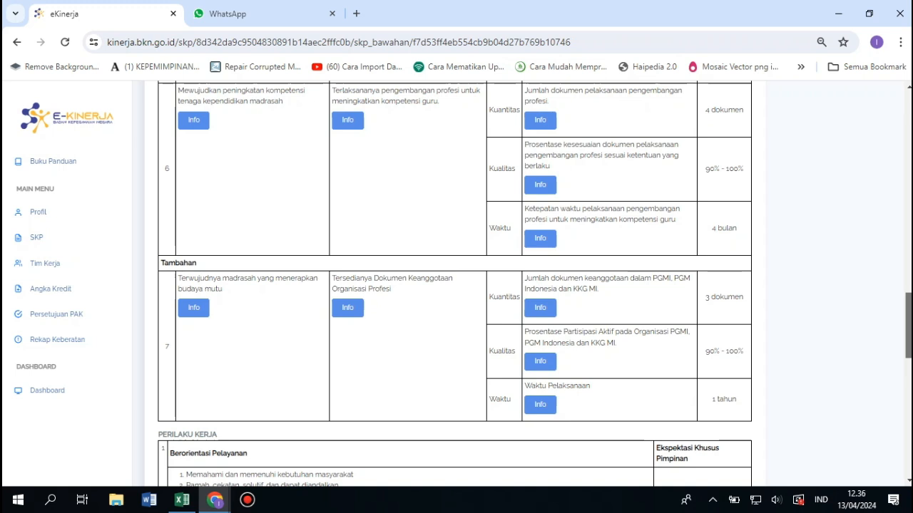
double_click(164, 265)
drag(909, 332, 909, 149)
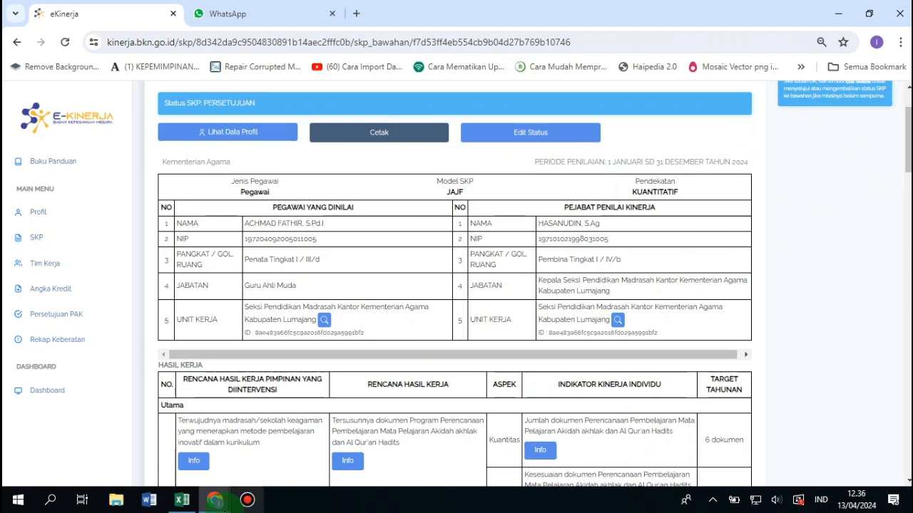
Step: Switch to the January–March 2024 SKP and examine the work plans, indicators and annual targets in its Utama and Tambahan sections
mouse_move(221, 499)
click(282, 443)
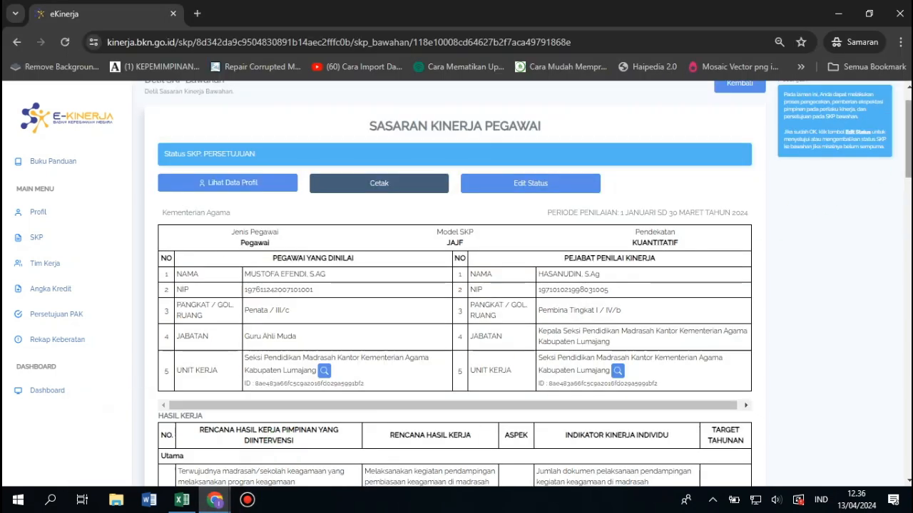
scroll(456, 285, down, 2)
drag(907, 164, 898, 241)
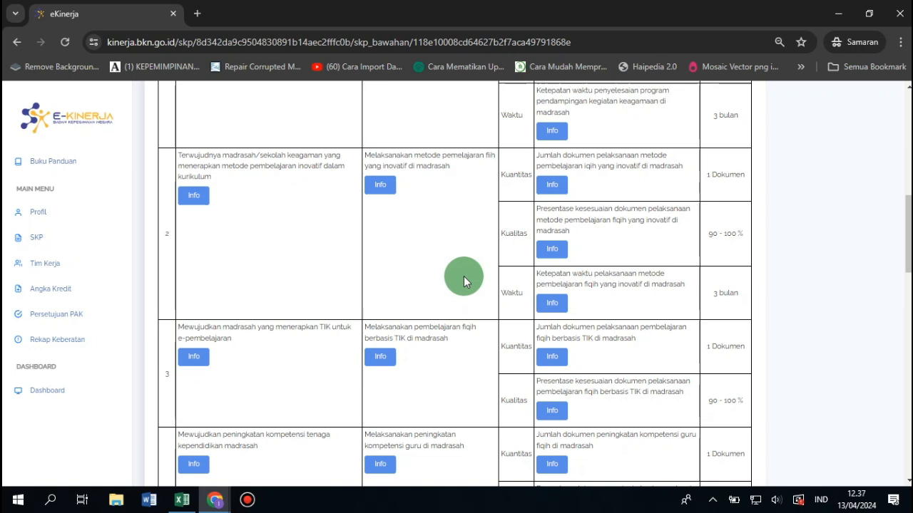
scroll(464, 278, down, 2)
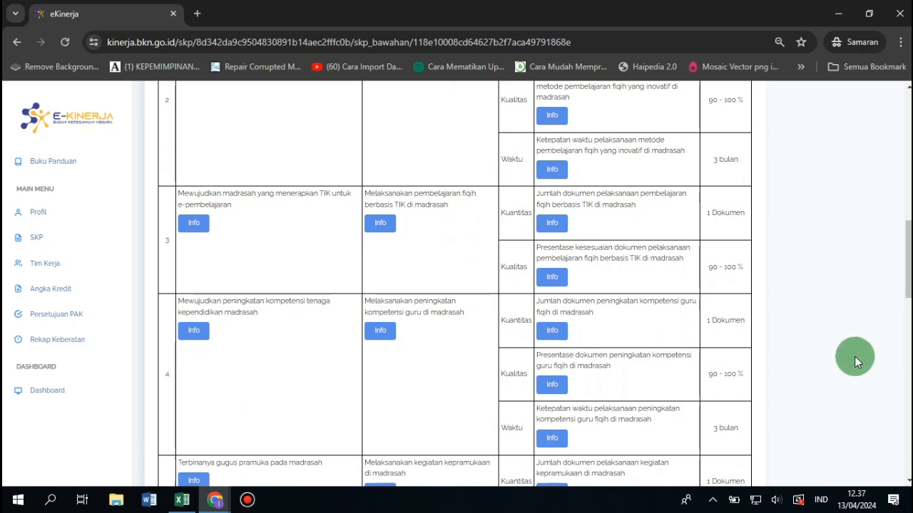
drag(908, 275, 909, 320)
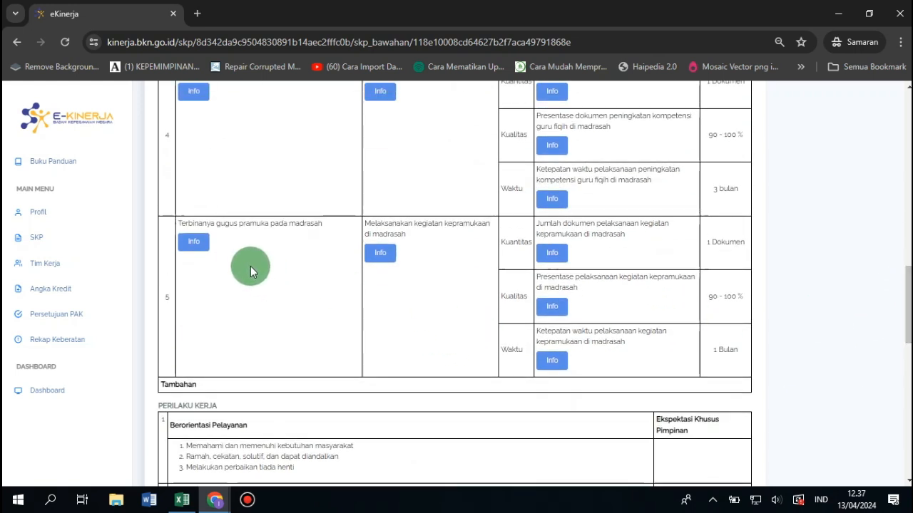
scroll(316, 289, up, 2)
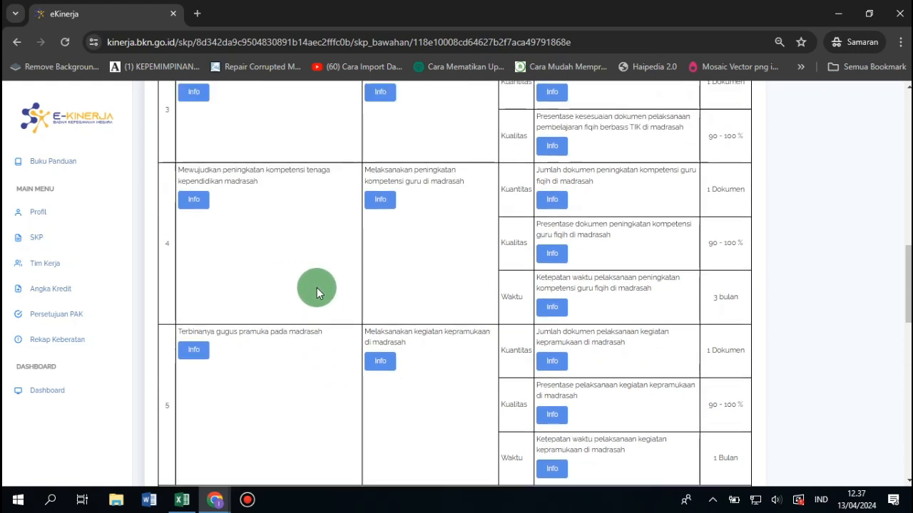
scroll(316, 292, up, 1)
scroll(317, 287, up, 2)
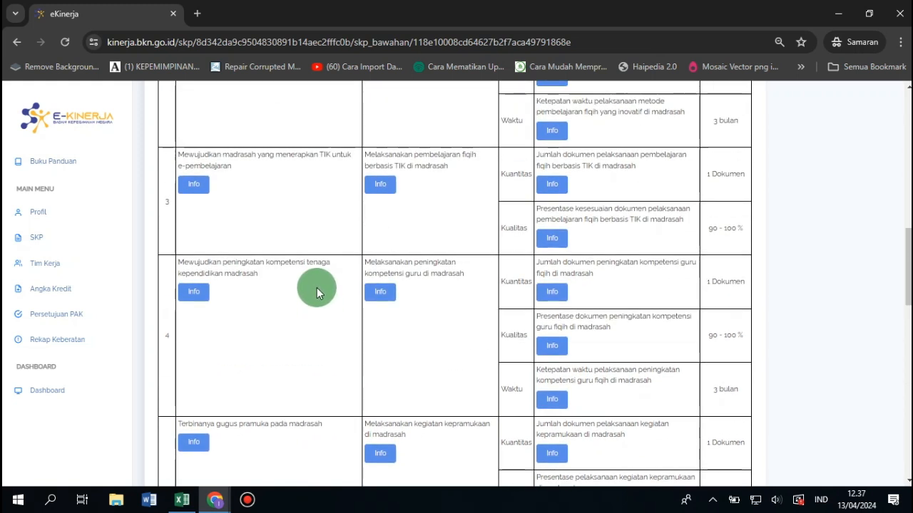
scroll(316, 288, up, 2)
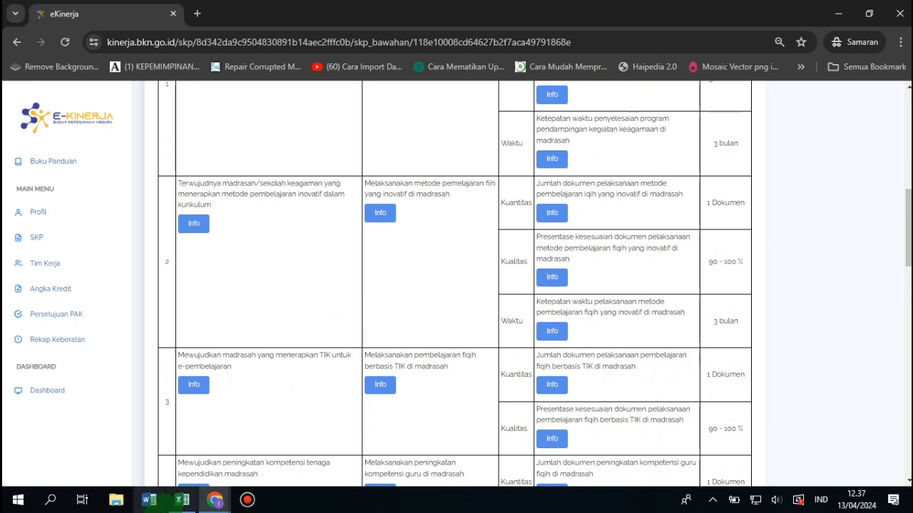
Step: Go back to the January–December 2024 SKP and recheck its last Utama rows and the Tambahan work result
mouse_move(213, 504)
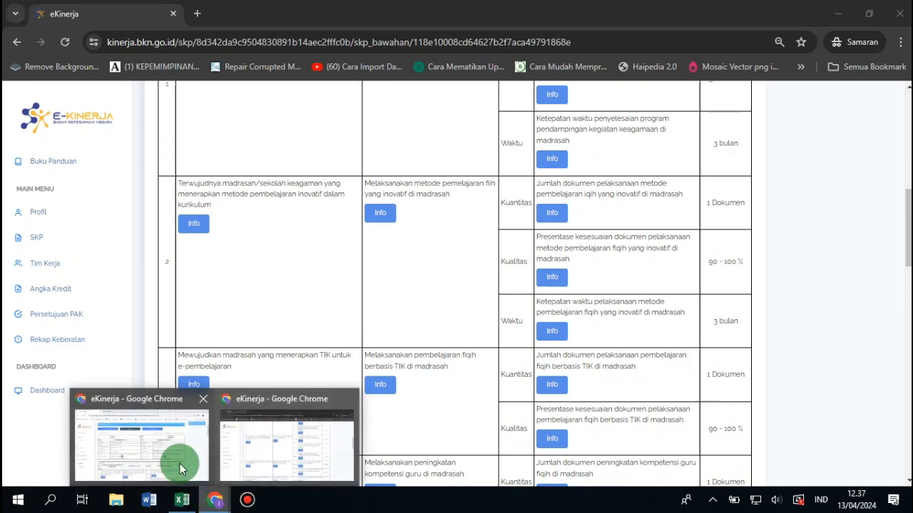
click(178, 467)
scroll(456, 285, up, 1)
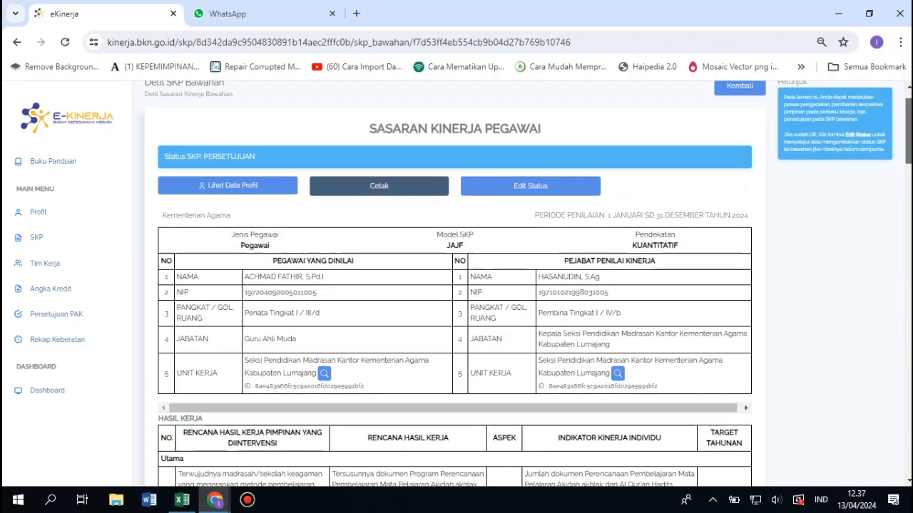
drag(909, 156, 899, 326)
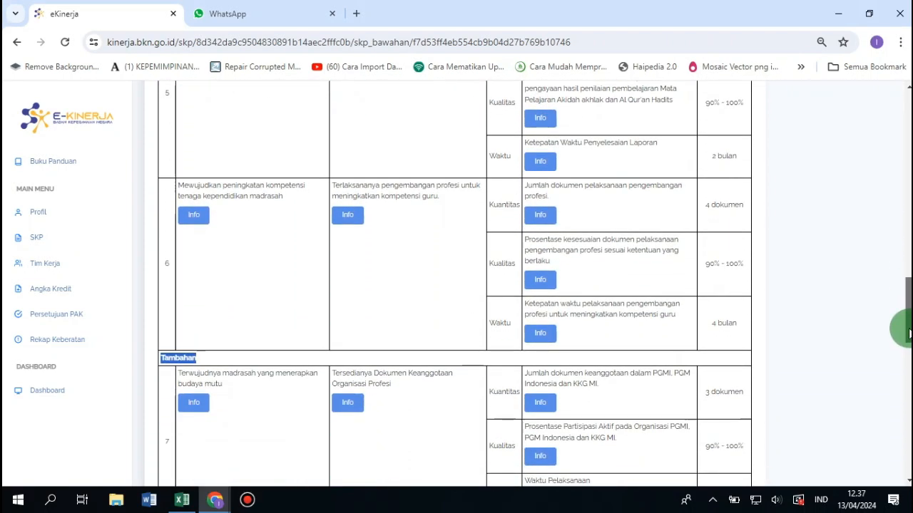
click(239, 212)
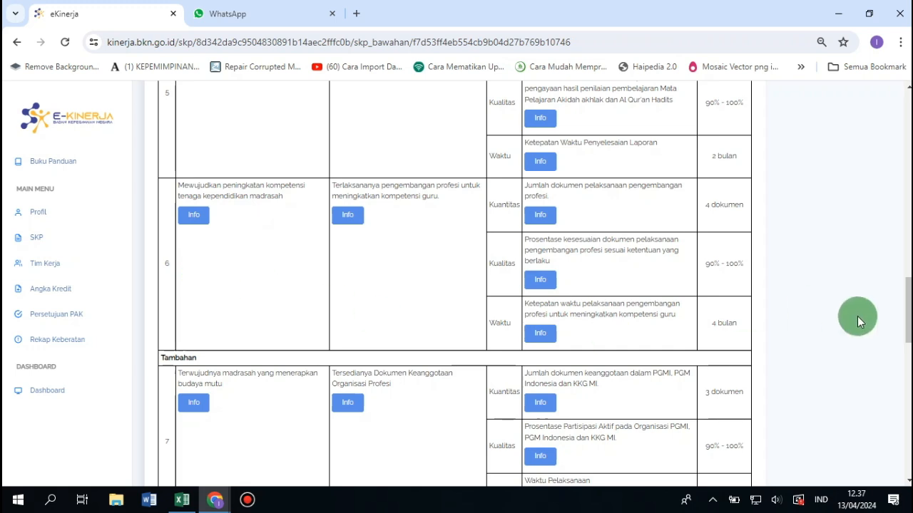
drag(908, 306, 882, 184)
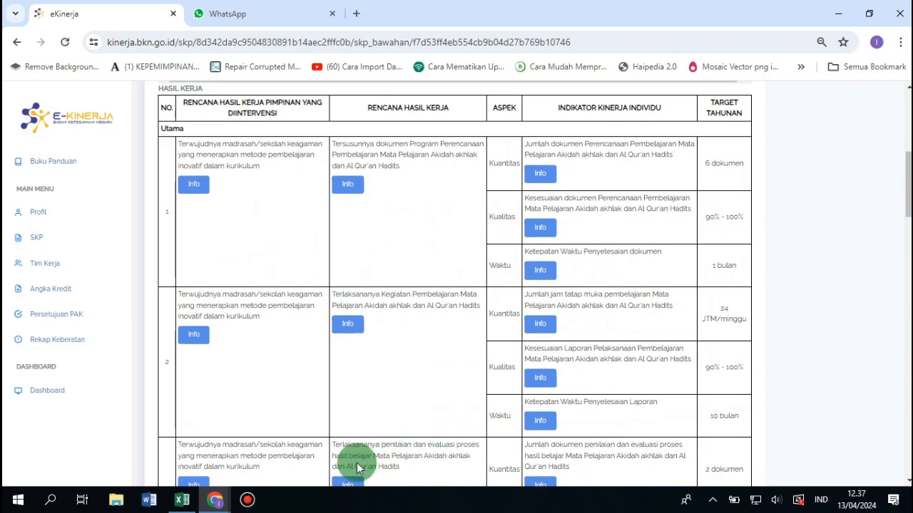
Step: Bring up the January–March 2024 SKP again and highlight its assessment period line above the employee details
mouse_move(212, 505)
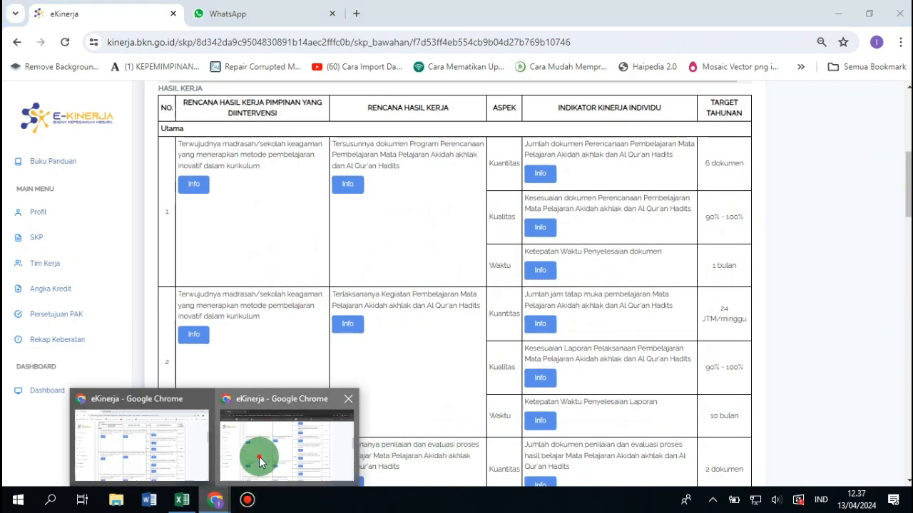
click(288, 448)
scroll(454, 284, up, 6)
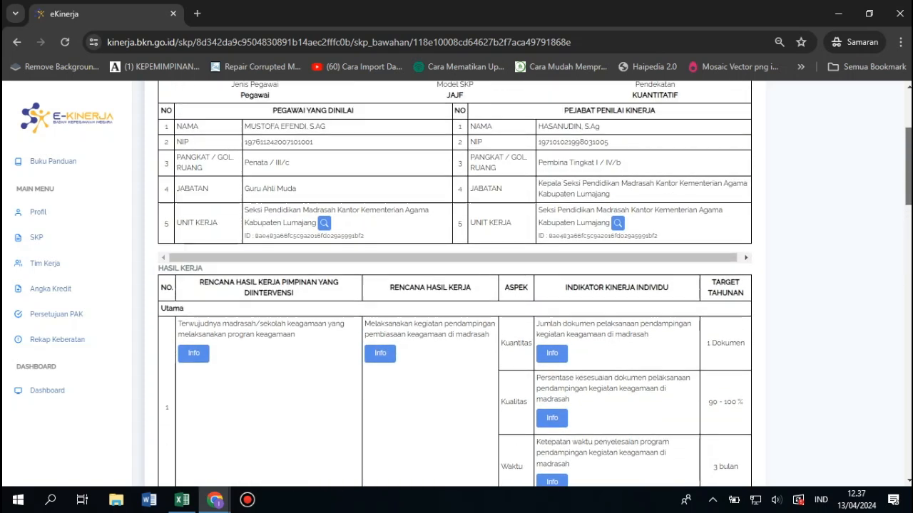
scroll(713, 221, down, 1)
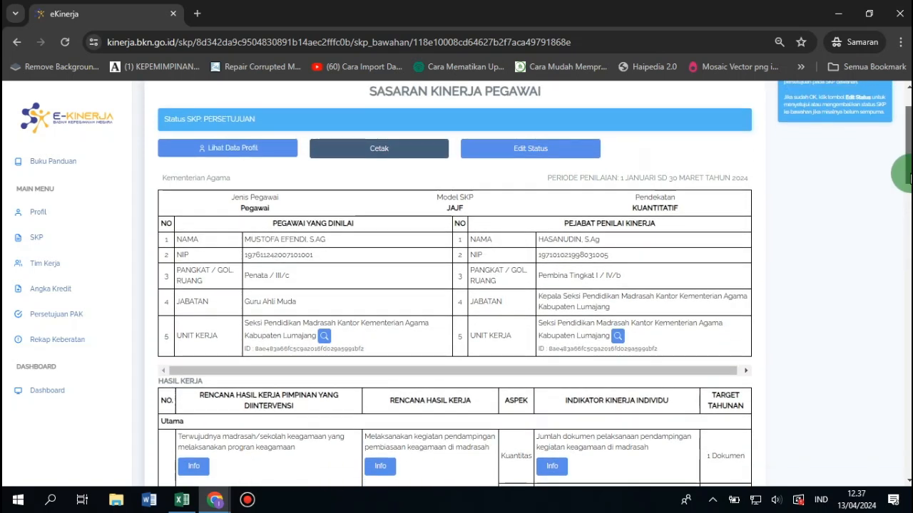
drag(544, 178, 740, 186)
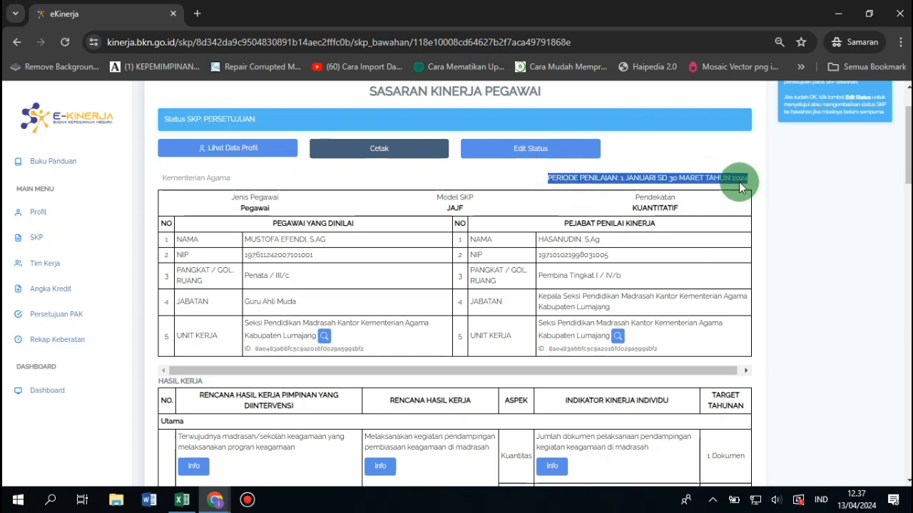
click(616, 179)
drag(547, 182, 754, 186)
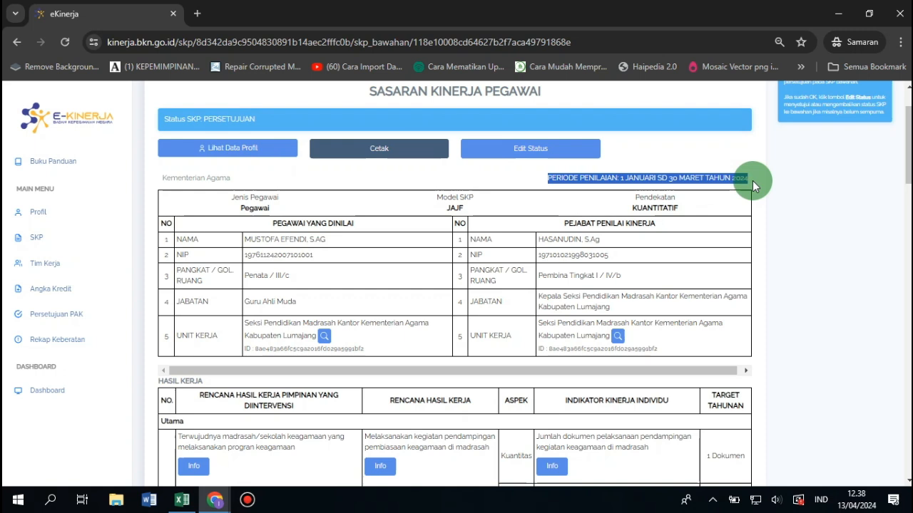
Step: Switch to the full-year 2024 SKP, highlight its assessment period, and review the first Utama rows of its Hasil Kerja table
click(215, 501)
click(141, 439)
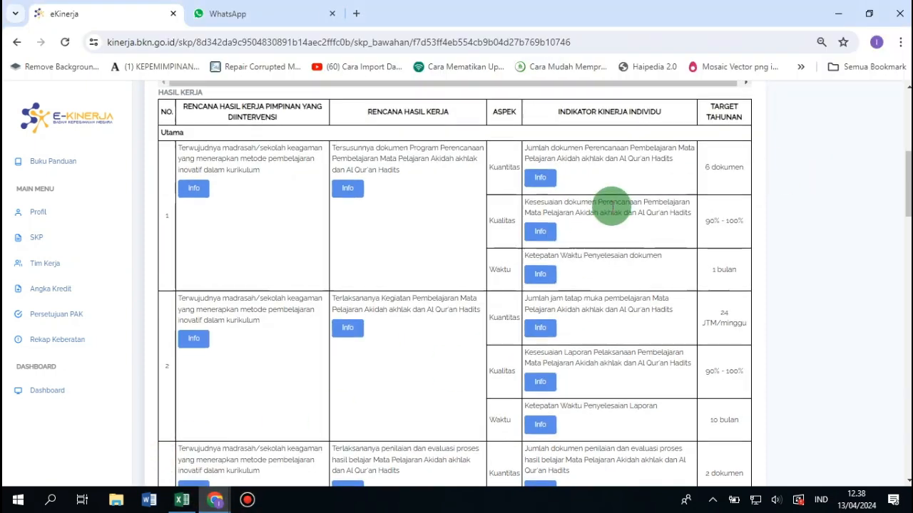
scroll(611, 206, up, 5)
drag(534, 220, 755, 223)
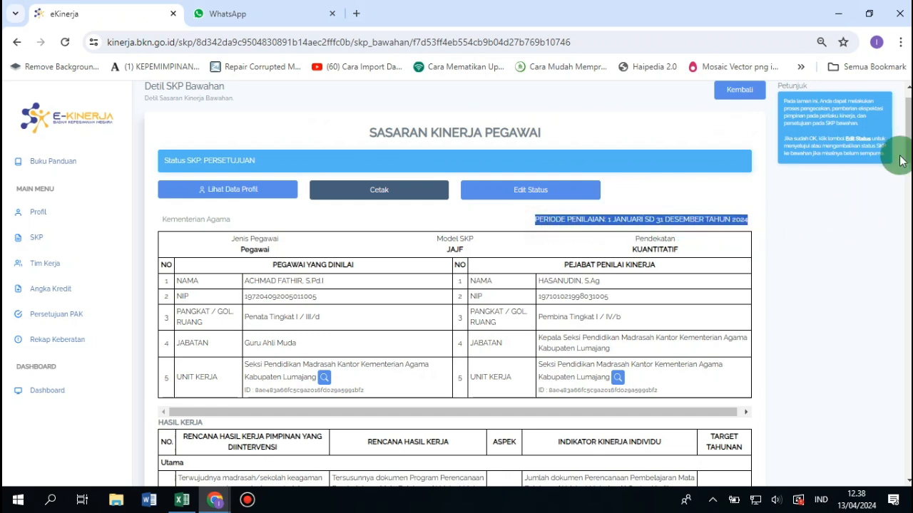
scroll(902, 163, down, 1)
scroll(906, 161, down, 3)
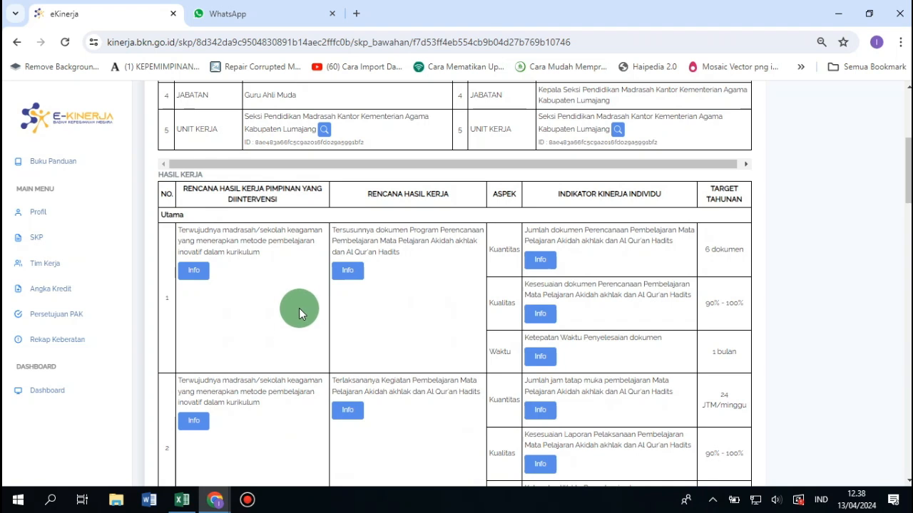
scroll(299, 308, down, 2)
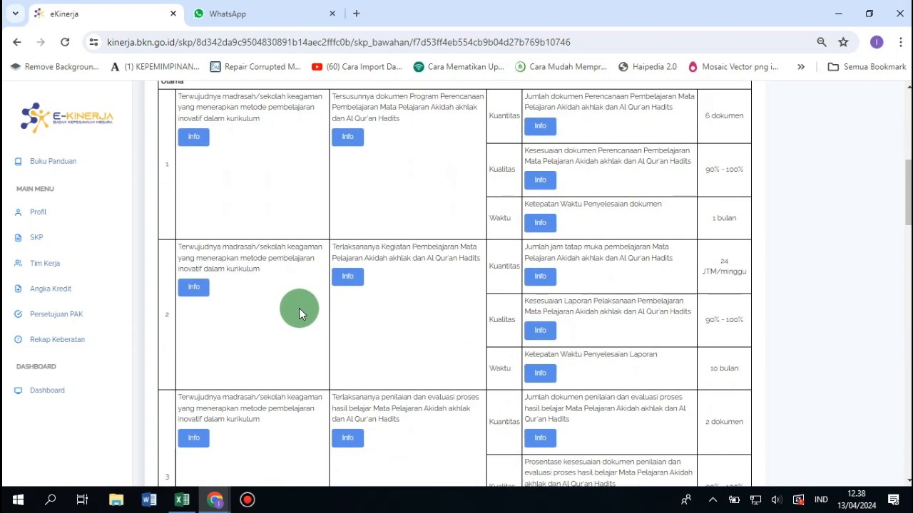
Step: Review Utama rows 2 to 6 and the start of the Tambahan section in the full-year SKP's Hasil Kerja table
scroll(298, 308, down, 2)
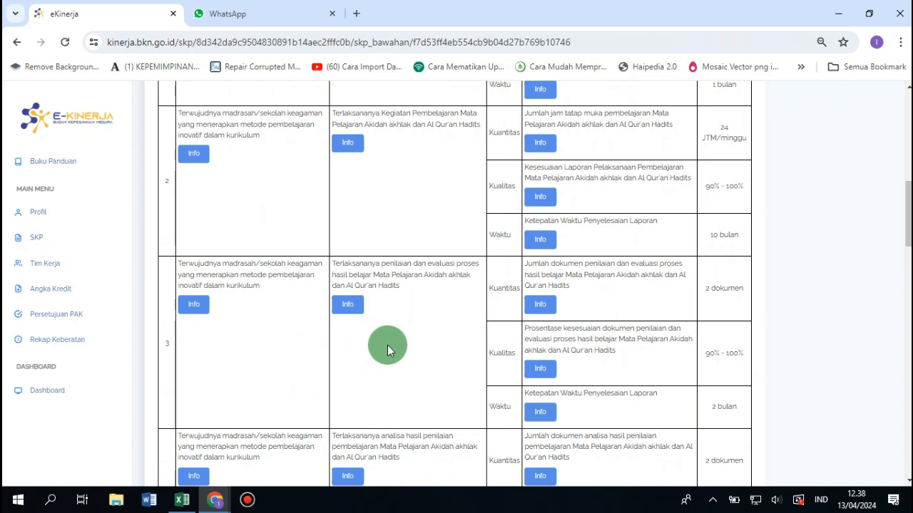
scroll(387, 345, down, 4)
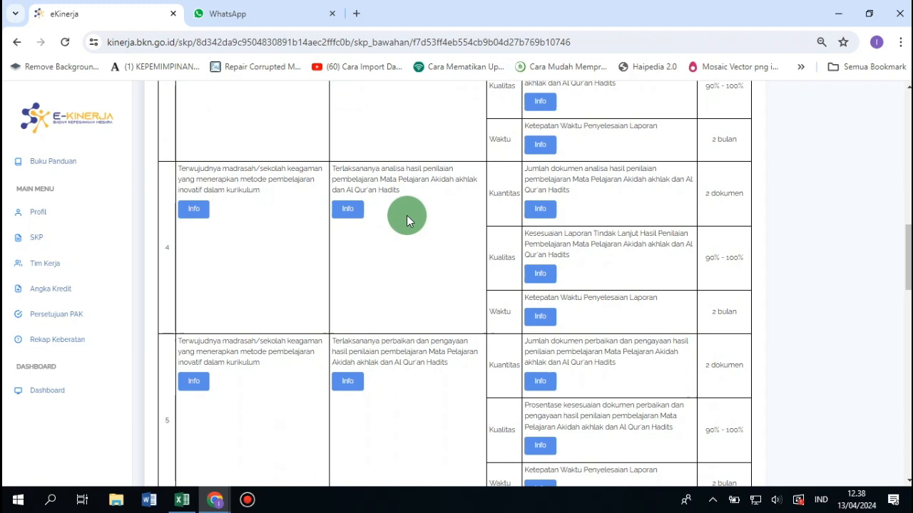
scroll(407, 219, down, 3)
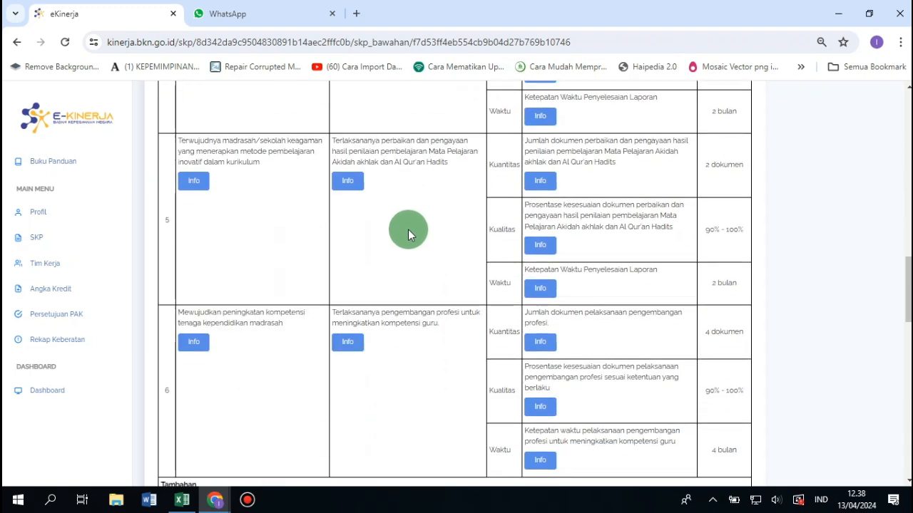
scroll(408, 230, down, 1)
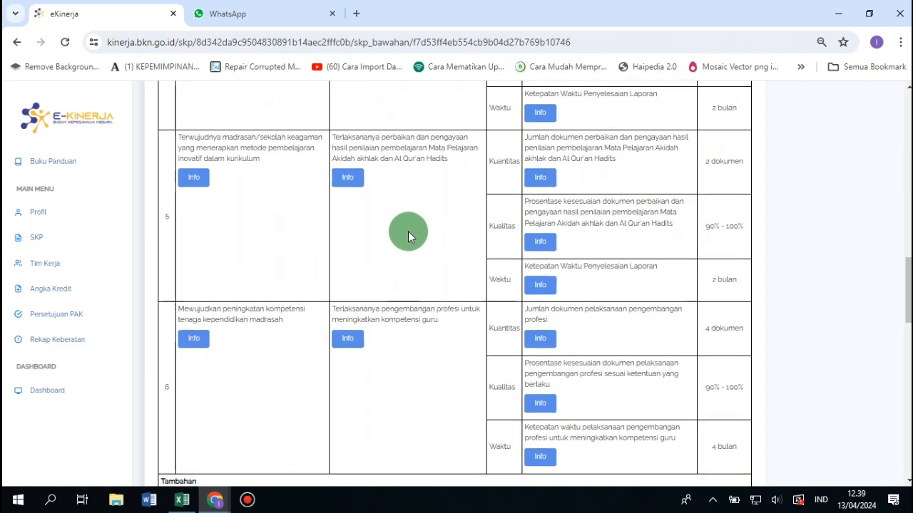
scroll(408, 231, down, 2)
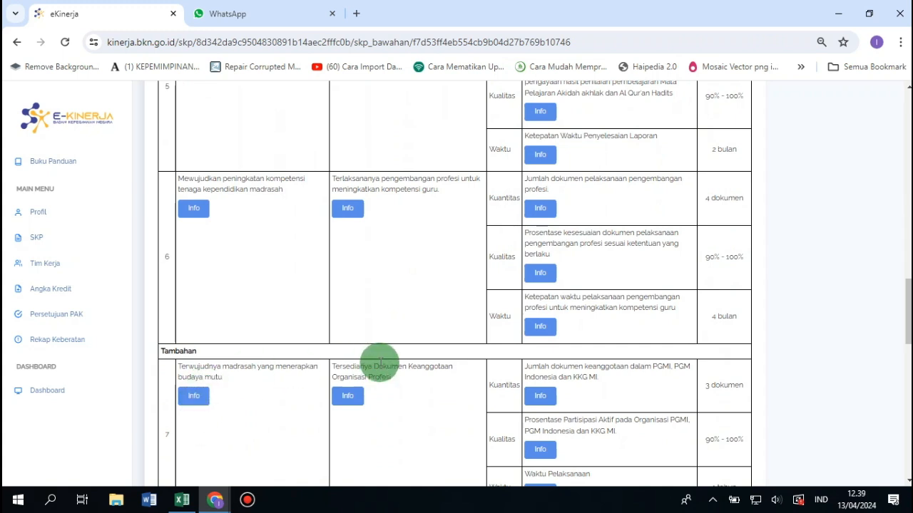
Step: Go back to Utama row 2 and highlight the annual target of its Waktu aspect
drag(909, 317, 901, 200)
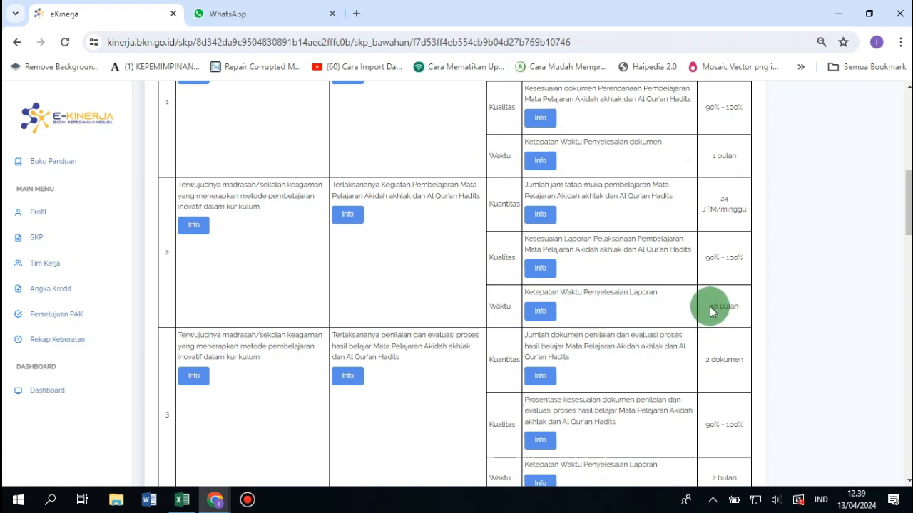
drag(709, 306, 745, 314)
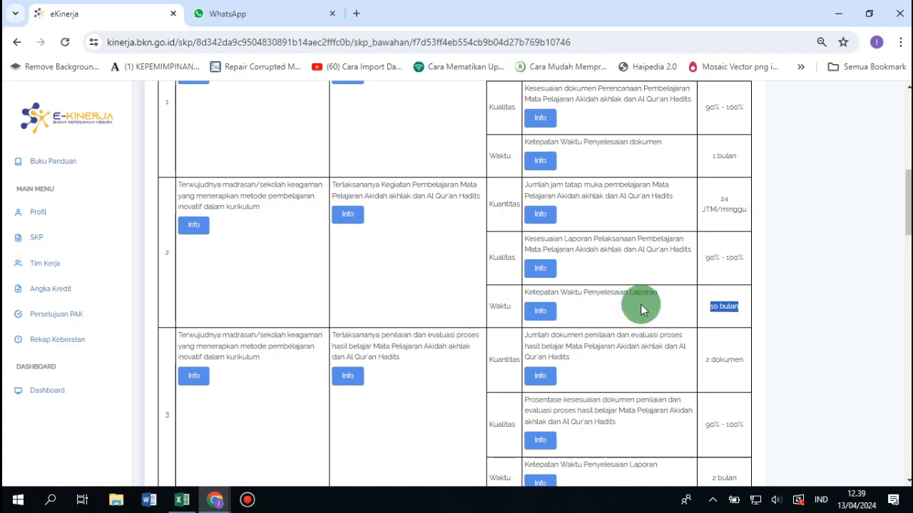
click(710, 318)
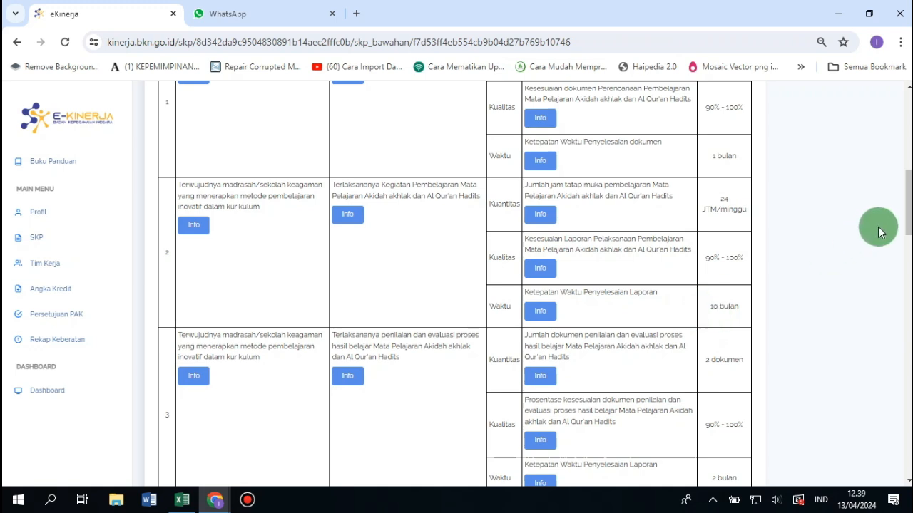
Step: Highlight the Target Tahunan column heading and the intervened leadership work plan in Utama row 1
scroll(907, 214, up, 3)
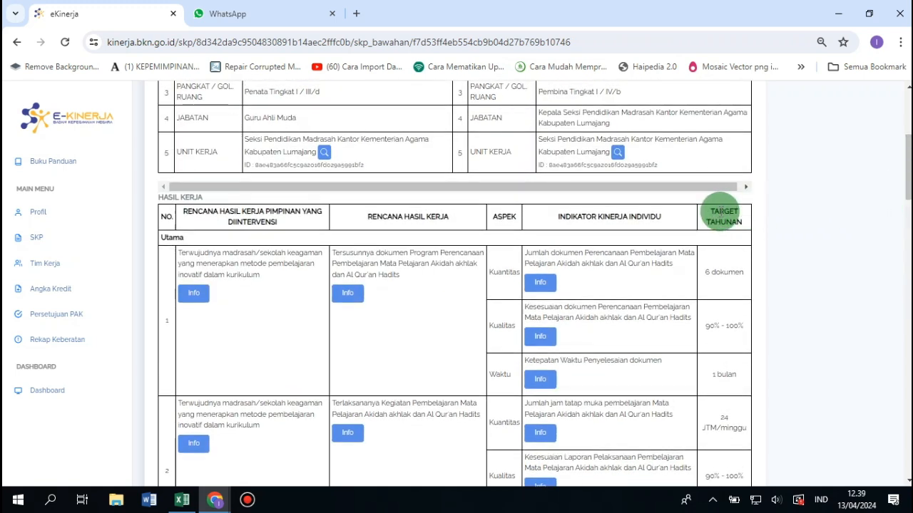
drag(706, 216, 745, 227)
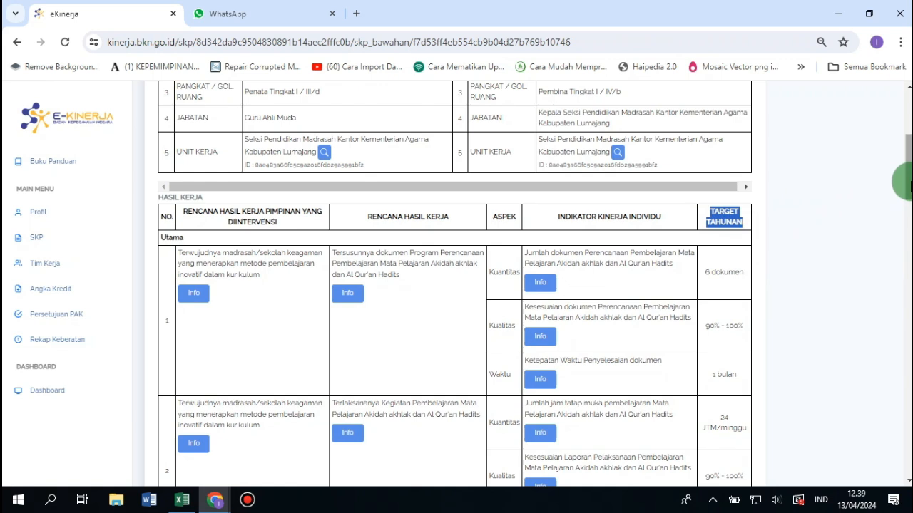
click(264, 298)
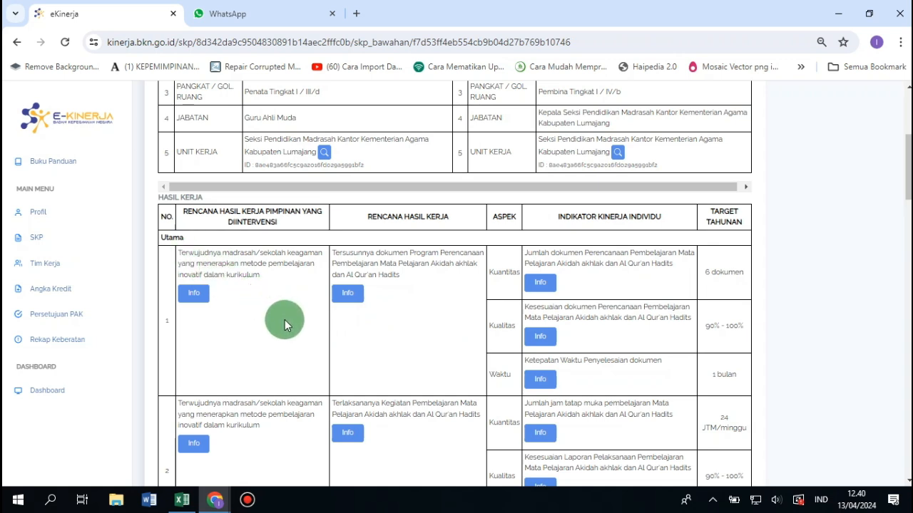
drag(263, 273, 204, 255)
click(214, 254)
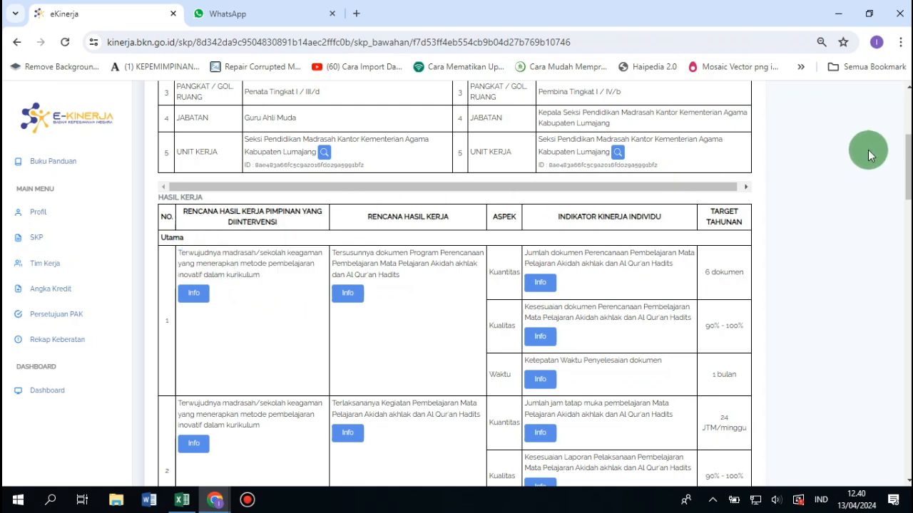
Step: Scan the annual targets from Utama row 1 down to the Tambahan row of the full-year SKP
mouse_move(906, 162)
mouse_down()
mouse_move(908, 289)
mouse_move(900, 165)
mouse_up()
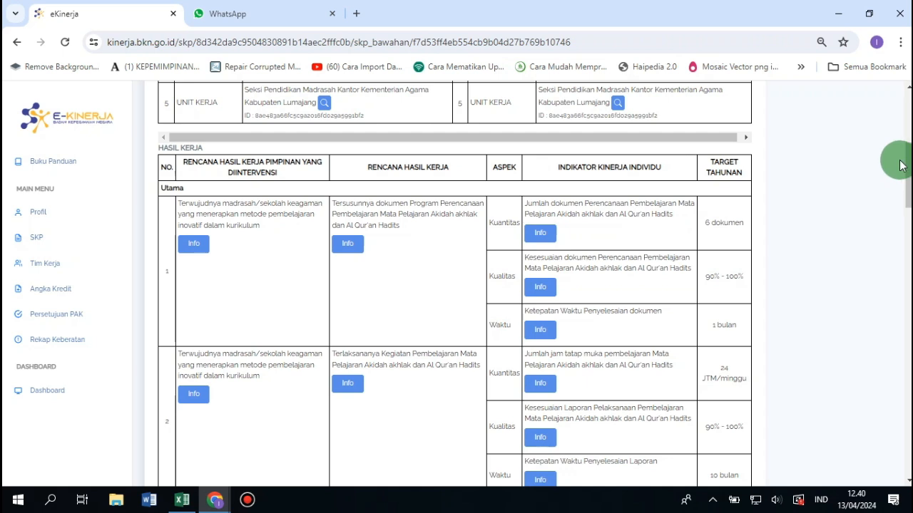
scroll(728, 249, down, 4)
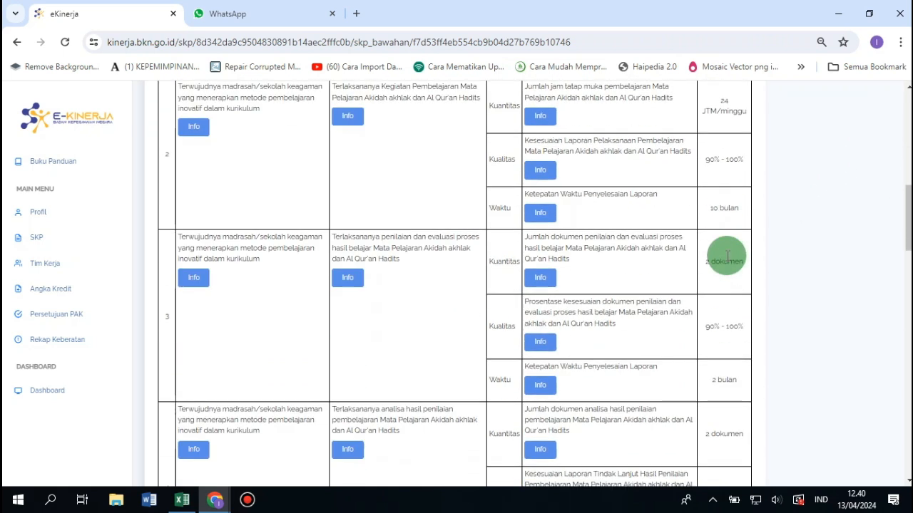
scroll(727, 263, down, 7)
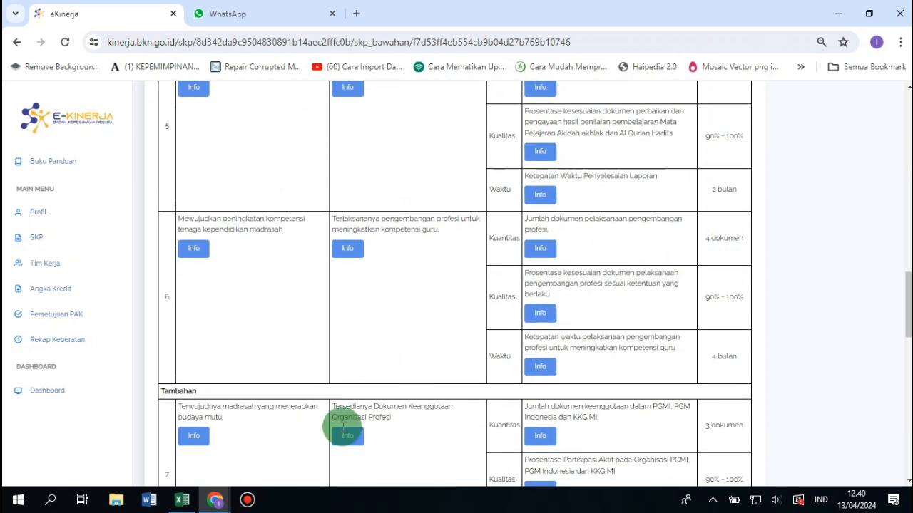
Step: Switch to the January–March 2024 SKP and check the annual targets of its Utama rows
mouse_move(216, 508)
click(255, 466)
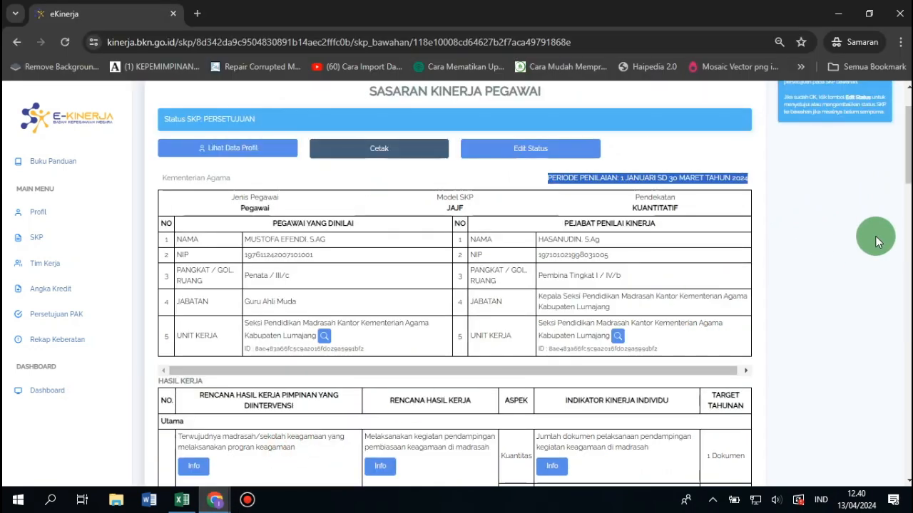
scroll(744, 211, down, 4)
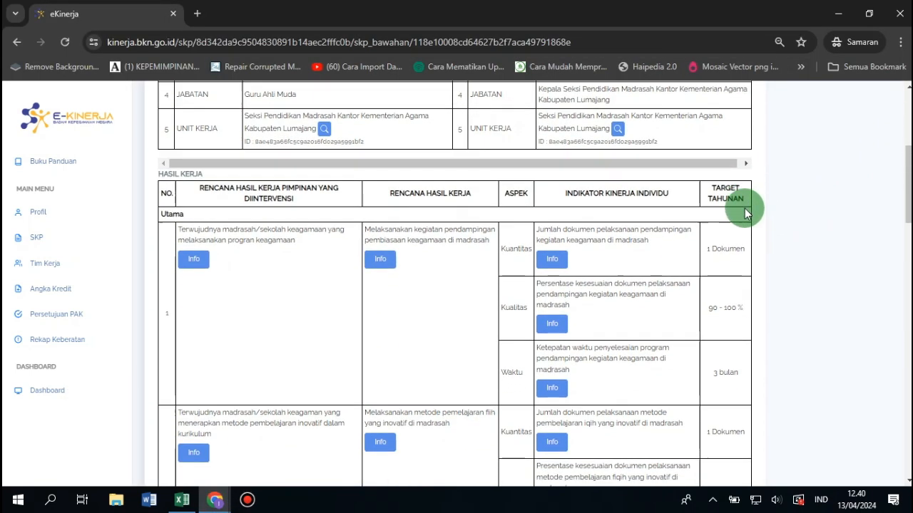
scroll(744, 214, down, 8)
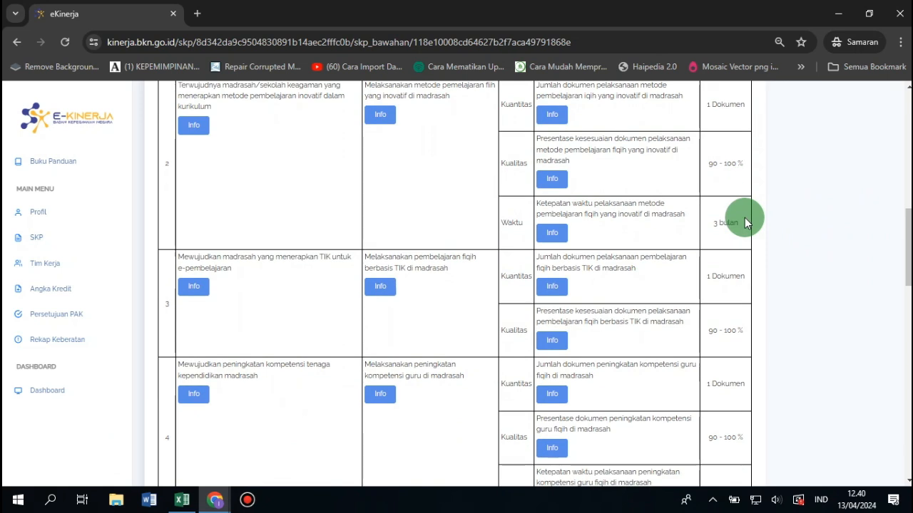
scroll(744, 220, down, 3)
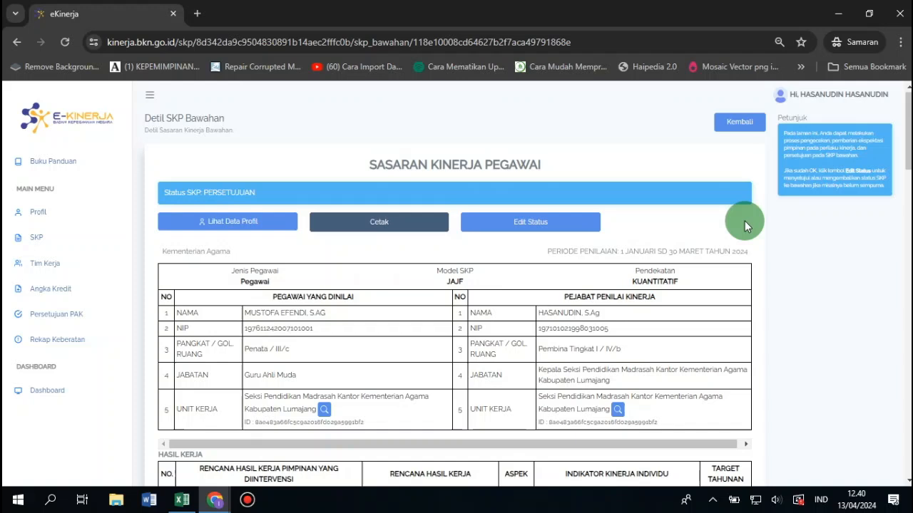
Step: Return to the SKP Bawahan list and open the first listed subordinate's SKP details to check them
click(721, 122)
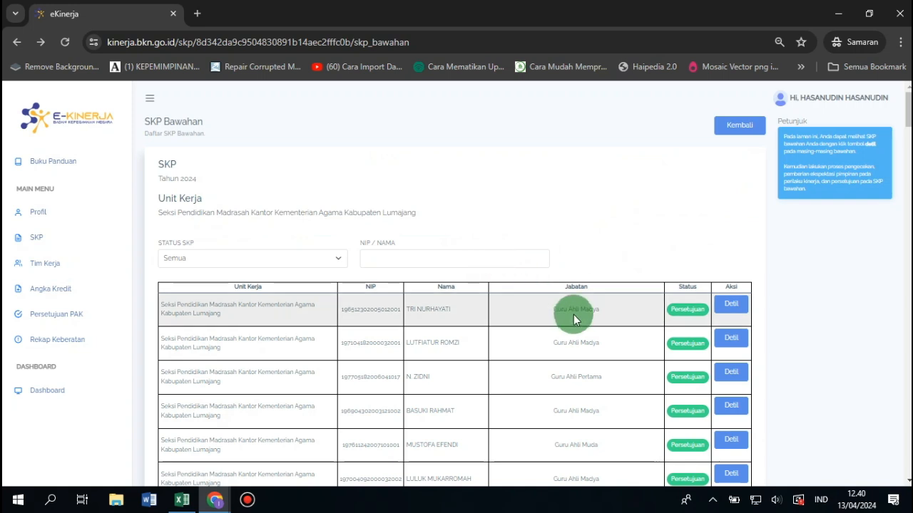
scroll(579, 320, down, 1)
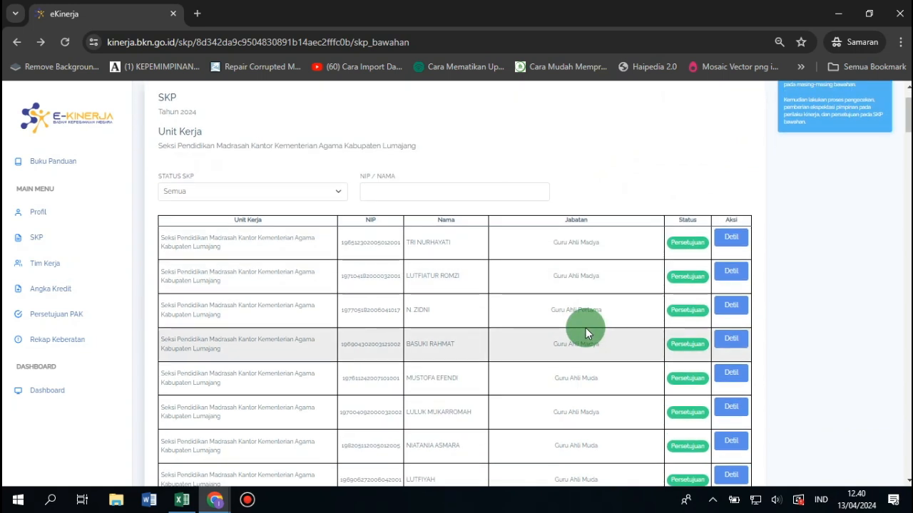
click(731, 241)
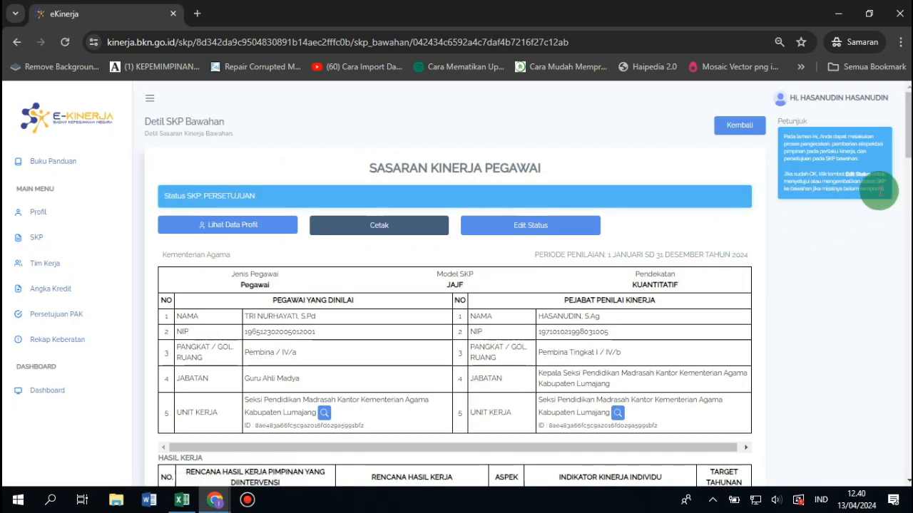
drag(908, 148, 899, 64)
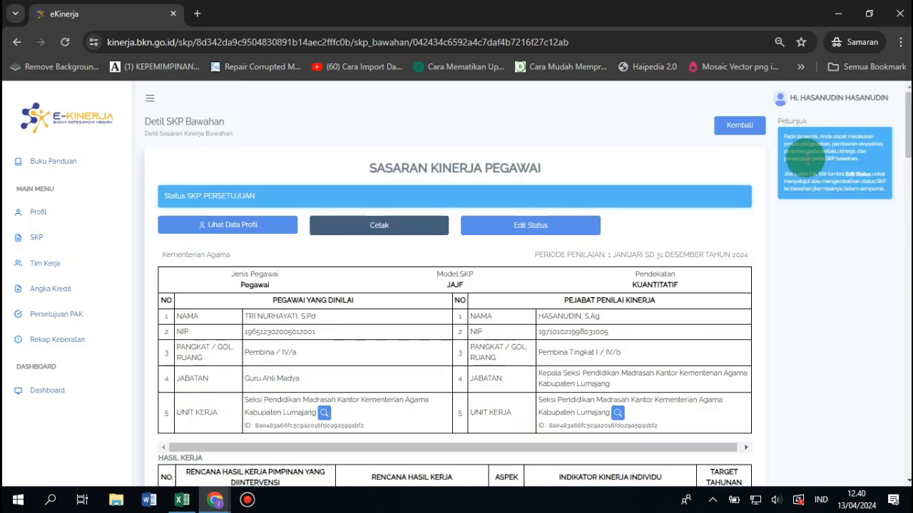
Step: Return to the SKP Bawahan list, open the second listed subordinate's SKP, and highlight its assessment period dates
click(747, 127)
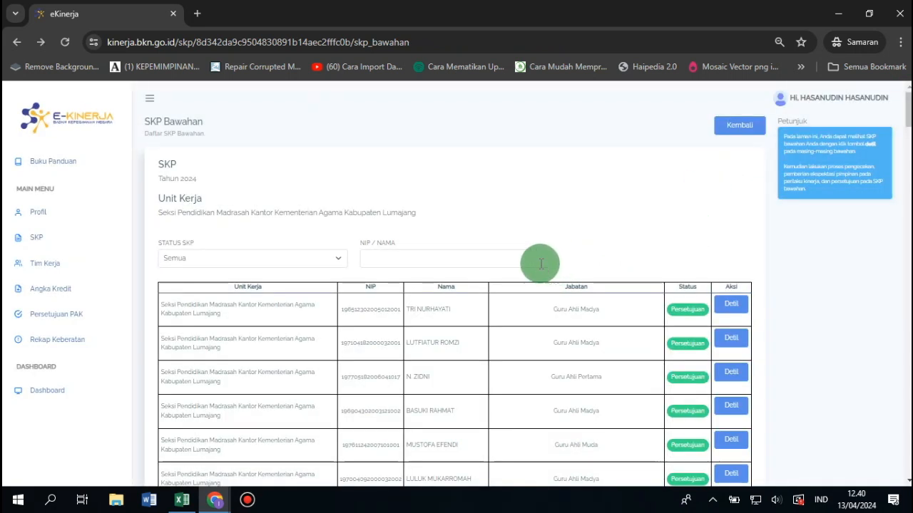
click(725, 341)
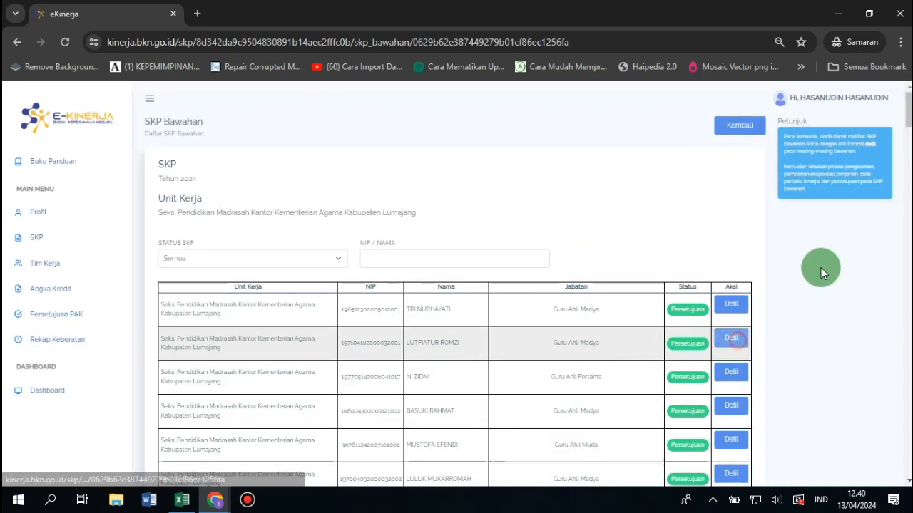
drag(909, 124, 904, 245)
drag(904, 255, 776, 147)
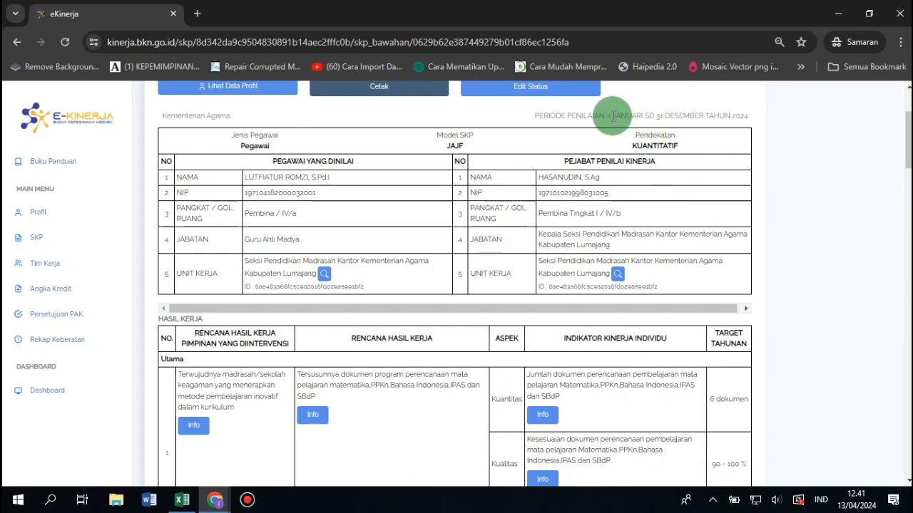
drag(610, 115, 742, 118)
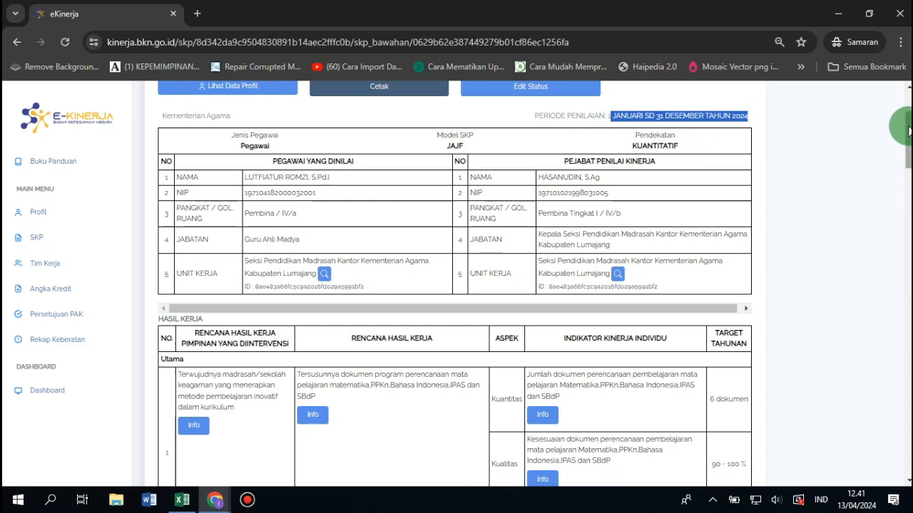
Step: Compare the Waktu target of Utama row 2 with the assessment period in this SKP, highlighting both
drag(909, 125, 900, 164)
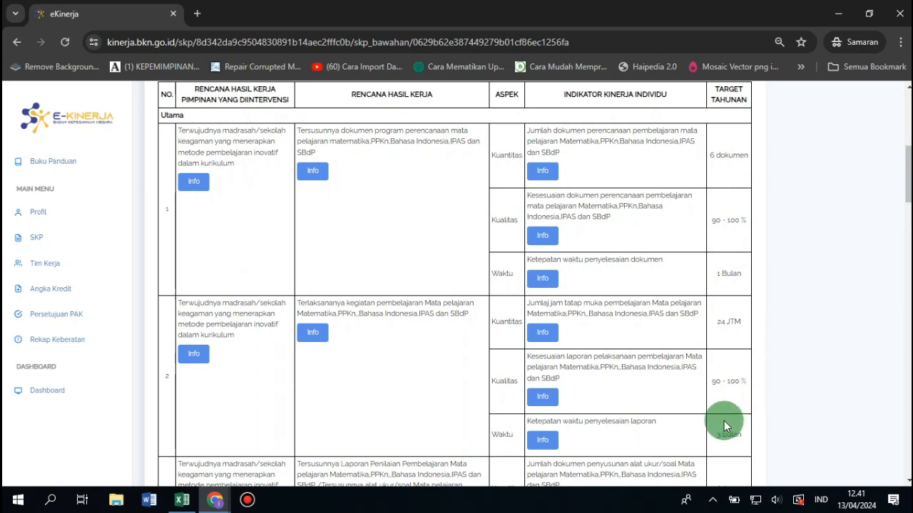
drag(706, 436, 735, 434)
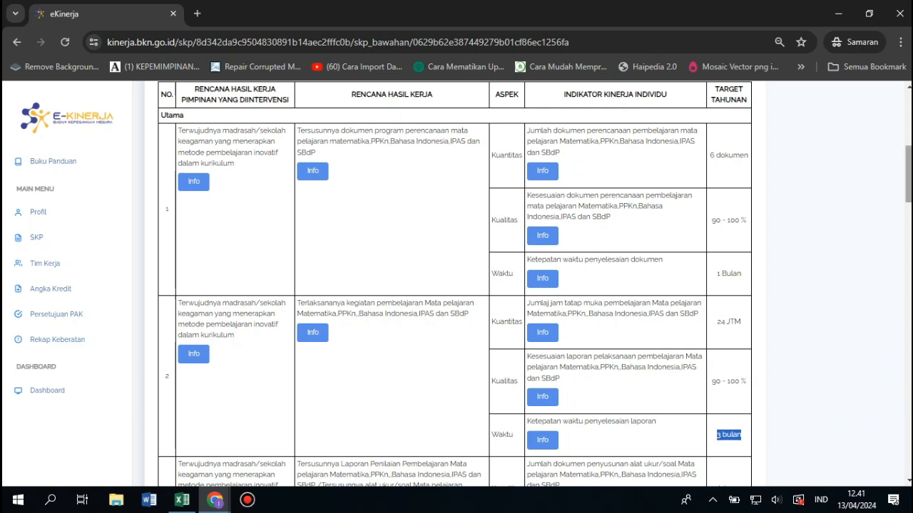
scroll(820, 139, up, 4)
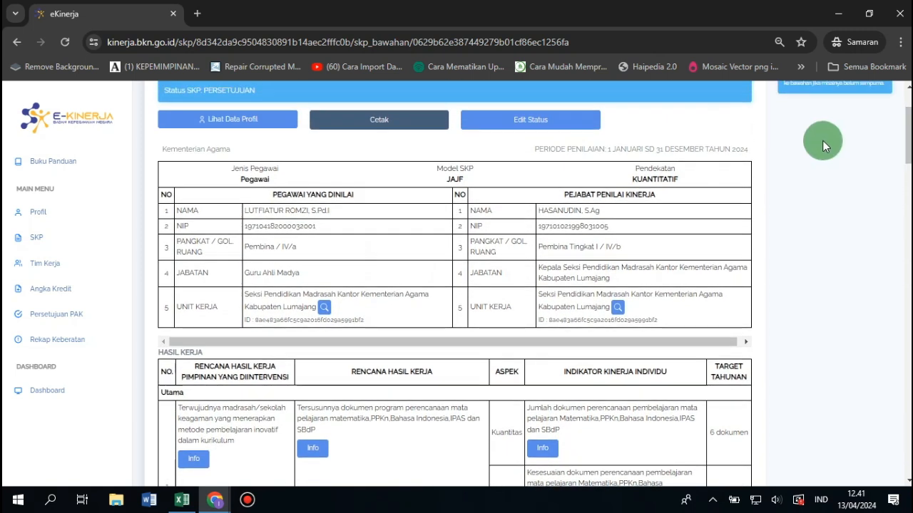
drag(535, 149, 748, 152)
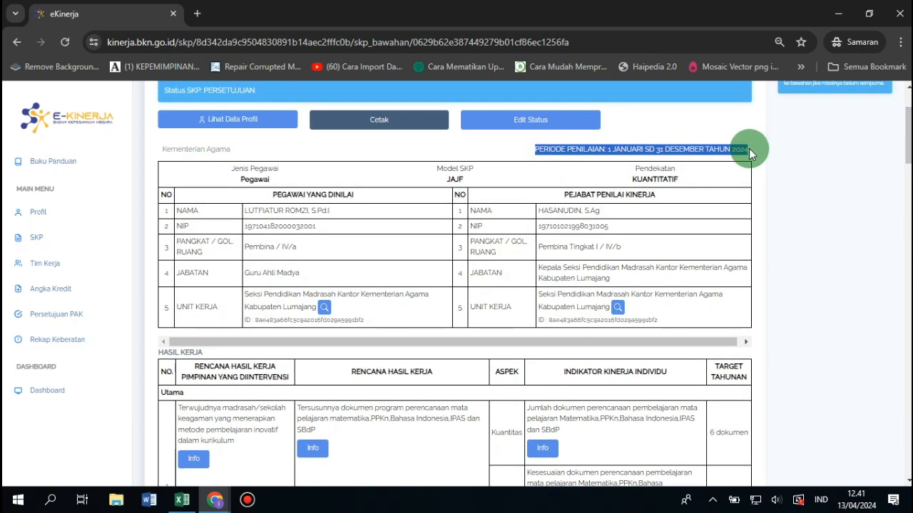
drag(908, 158, 909, 199)
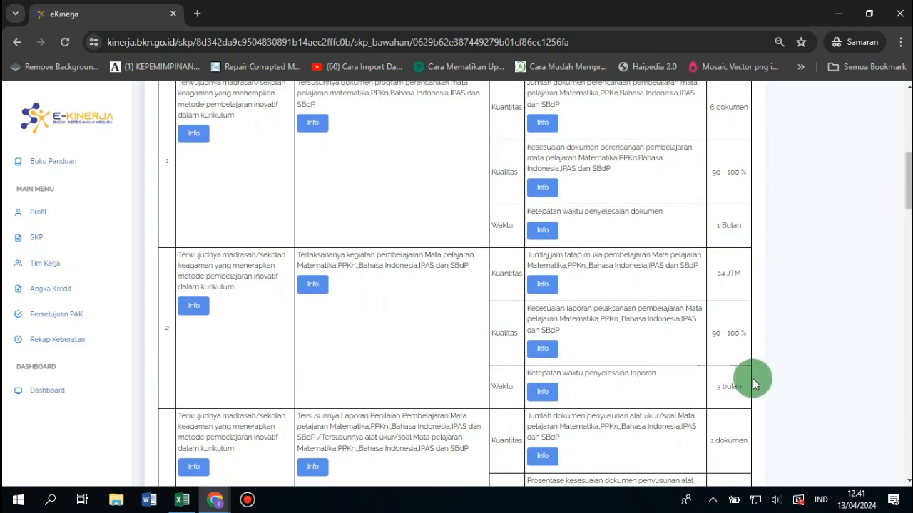
Step: Switch to the full-year SKP in the other browser window and find the Waktu target of Utama row 2
click(203, 493)
click(183, 459)
scroll(727, 320, up, 2)
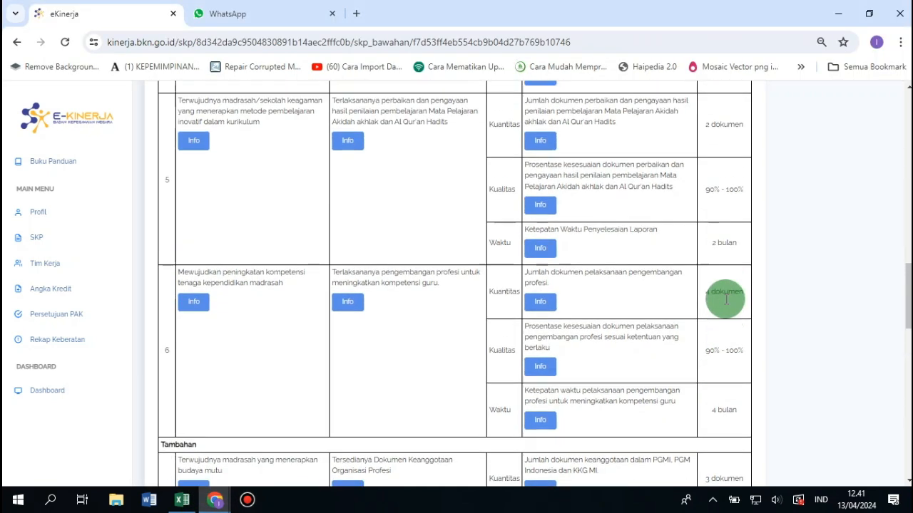
scroll(726, 303, up, 6)
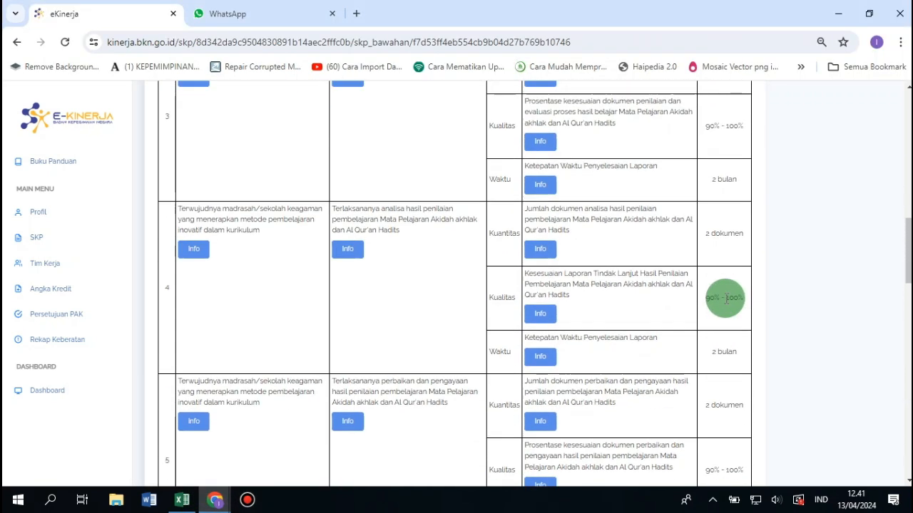
scroll(722, 303, down, 1)
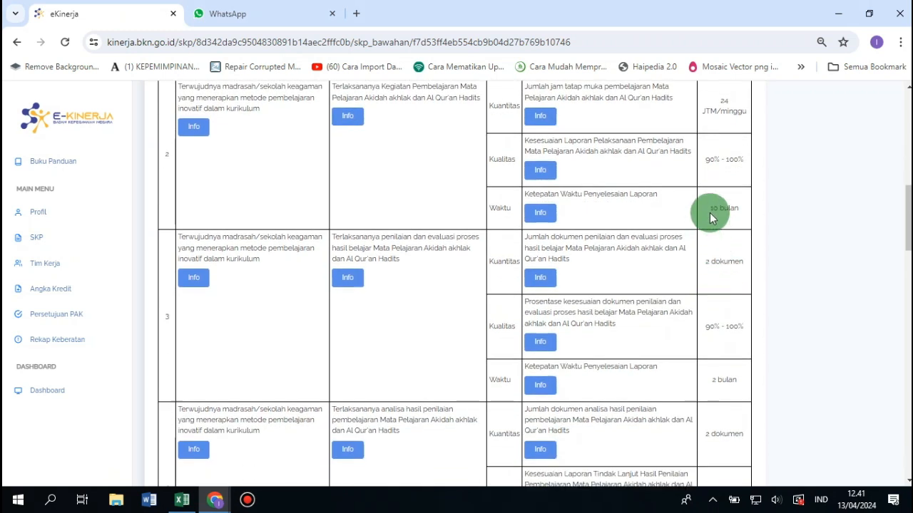
Step: Highlight the Waktu target and the Rencana Hasil Kerja text of Utama row 2 in this full-year SKP
drag(708, 207, 744, 209)
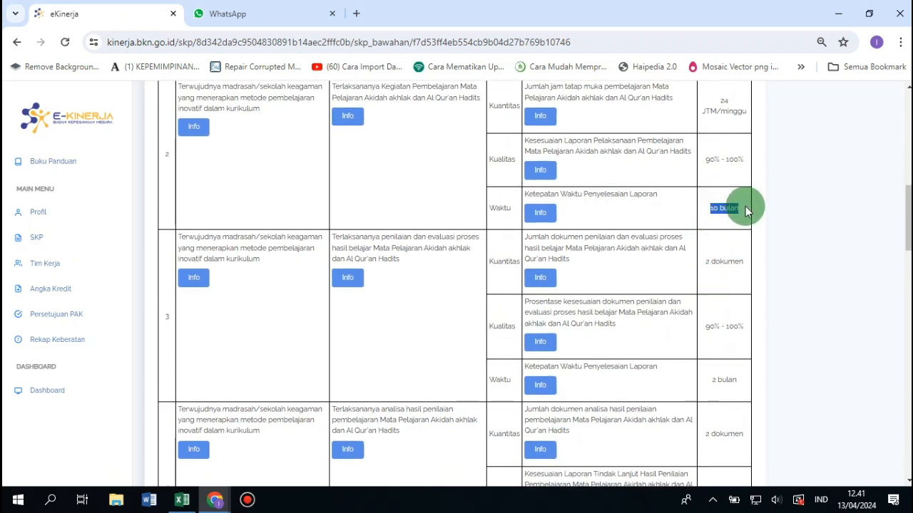
scroll(745, 206, up, 2)
drag(333, 222, 472, 240)
scroll(478, 237, down, 1)
scroll(473, 232, up, 1)
scroll(422, 256, down, 1)
click(420, 256)
Step: Switch to the other browser window's SKP and highlight Utama row 2's Rencana Hasil Kerja and Waktu target for comparison
click(208, 507)
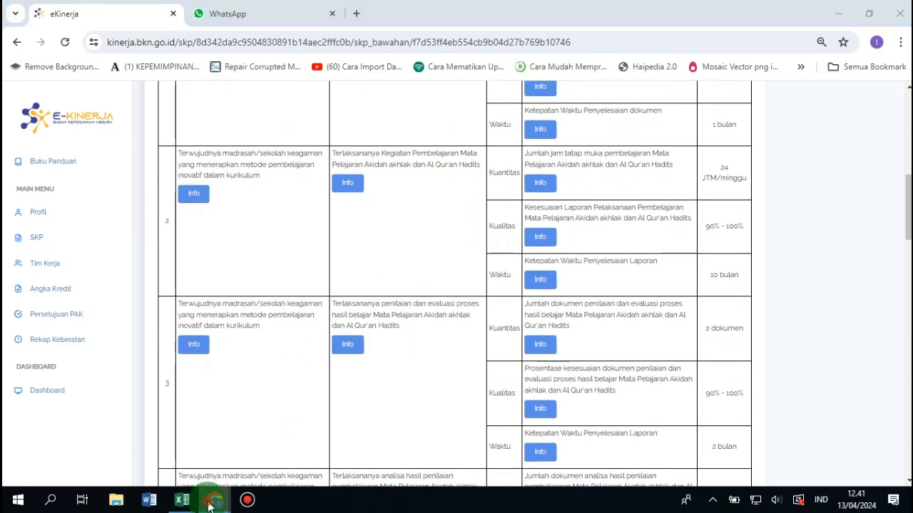
click(267, 443)
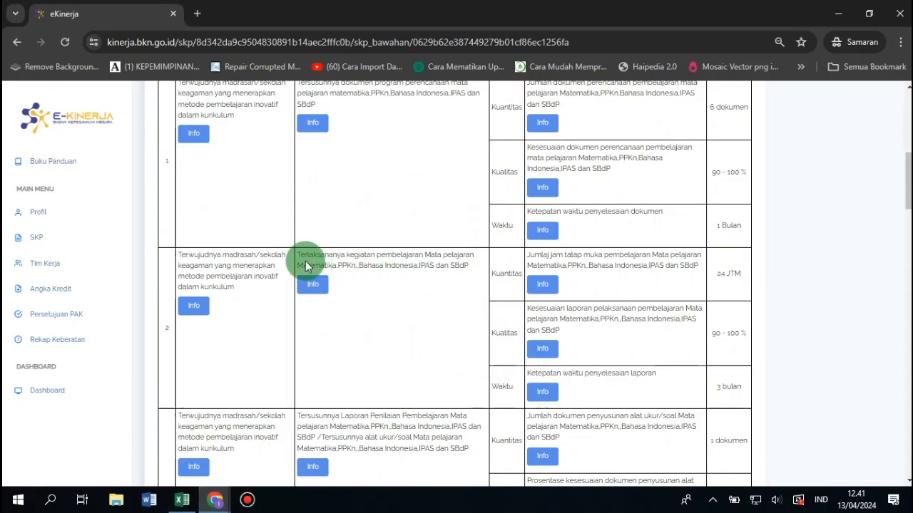
drag(296, 256, 468, 269)
drag(715, 387, 855, 373)
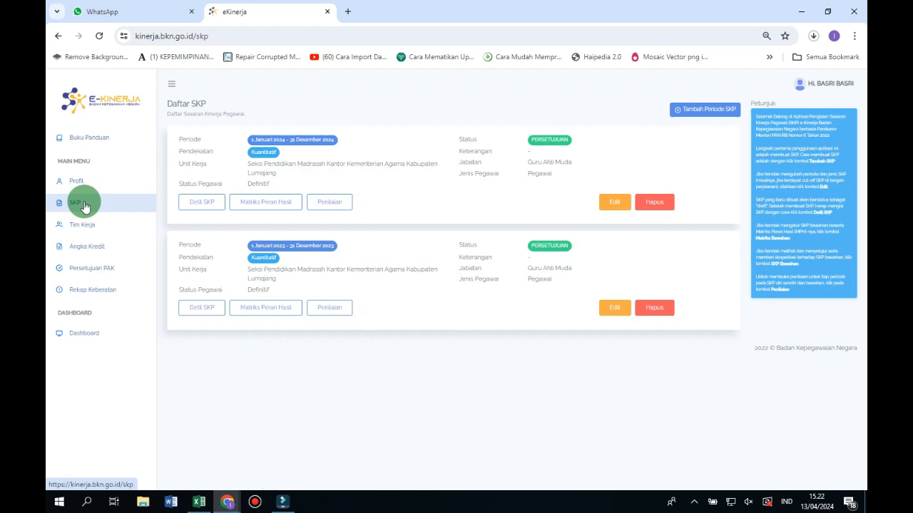
Step: Open the details of the 1 Januari 2024 - 31 Desember 2024 SKP and highlight its assessment period
click(201, 203)
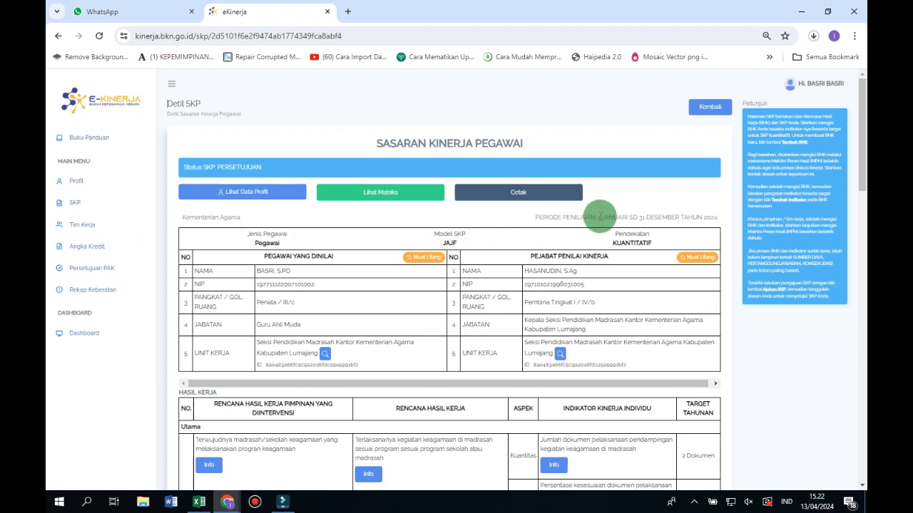
drag(598, 216, 720, 219)
click(643, 204)
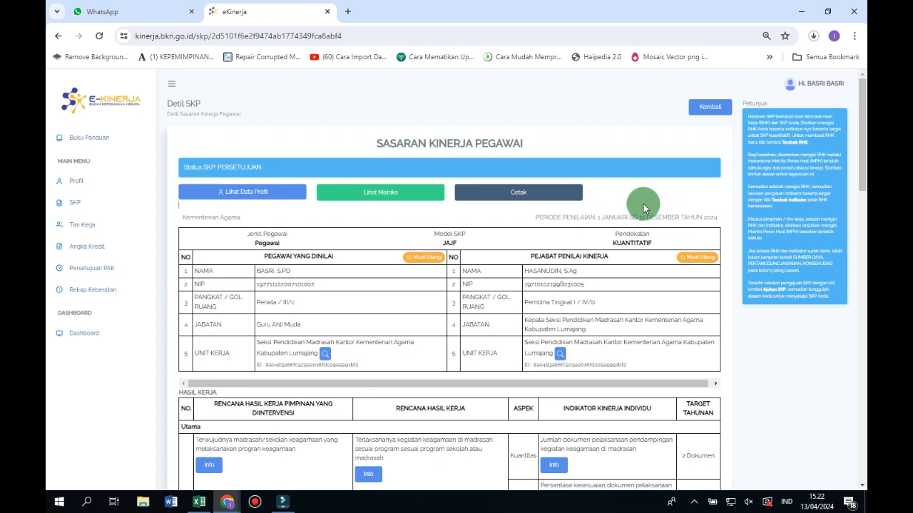
Step: Review the Target Tahunan values of all Utama work results and the Perilaku Kerja section in this SKP
scroll(646, 207, down, 3)
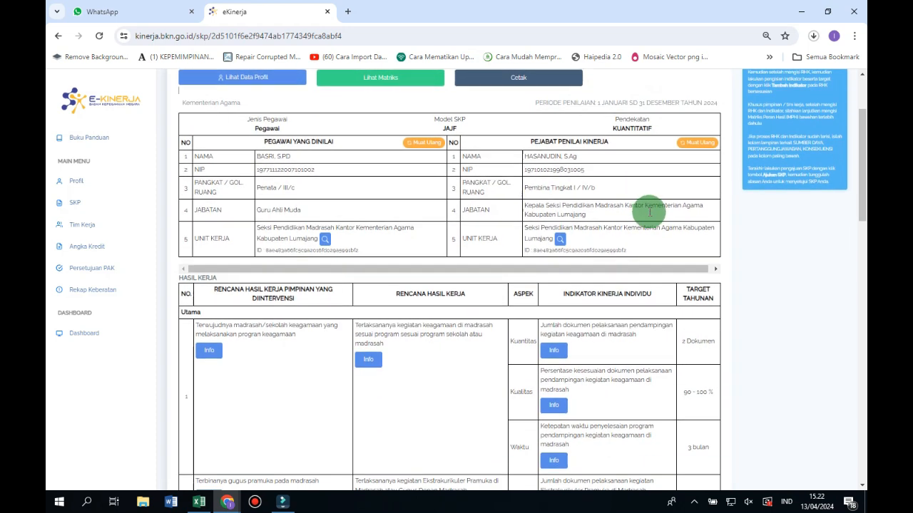
scroll(681, 290, down, 3)
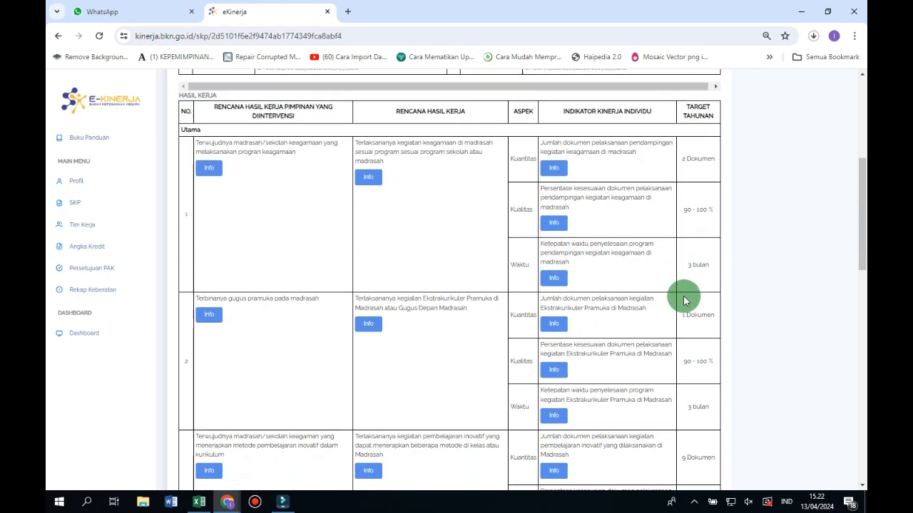
scroll(693, 322, down, 3)
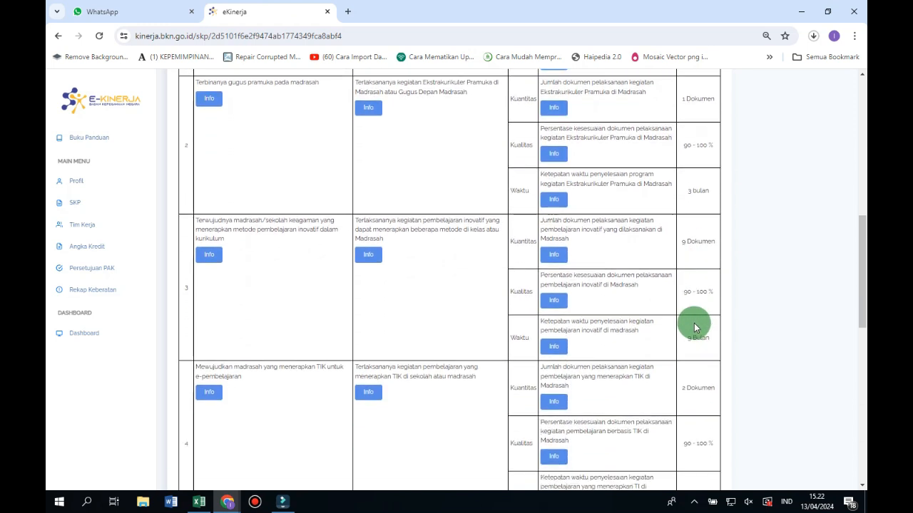
scroll(695, 327, down, 2)
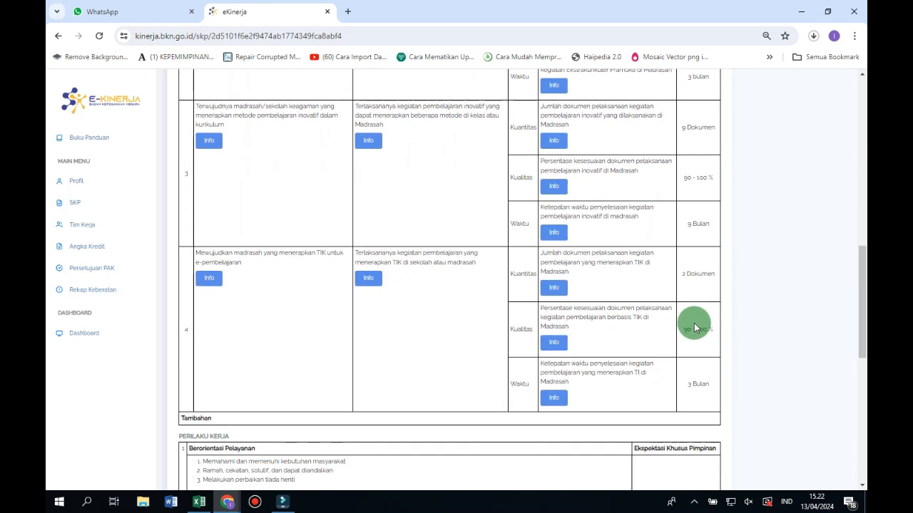
scroll(695, 328, down, 3)
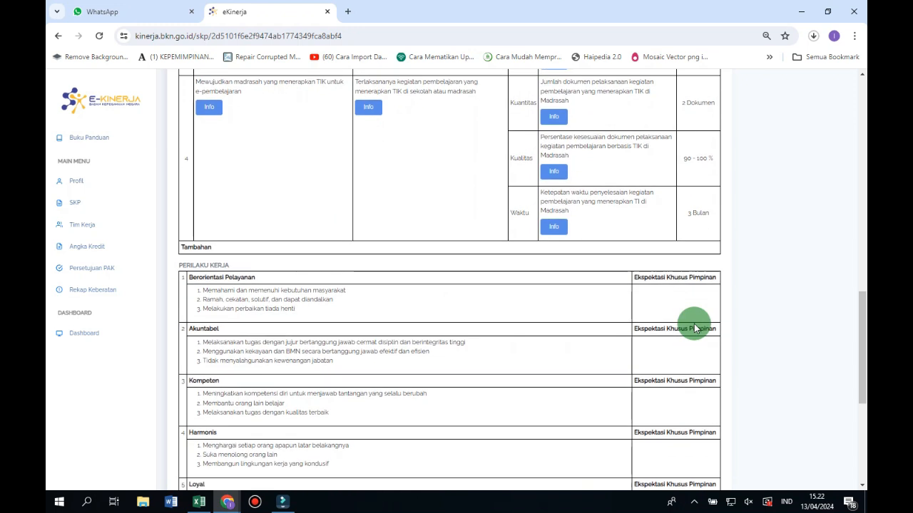
scroll(695, 328, up, 5)
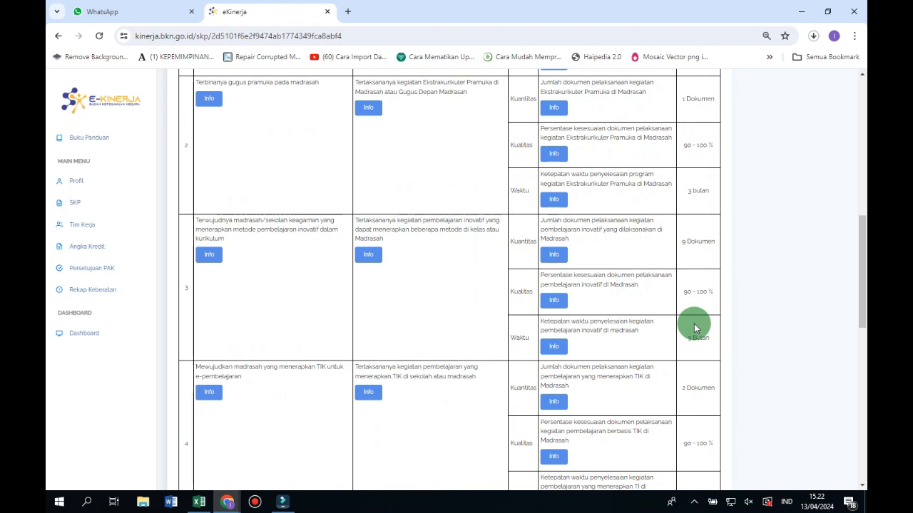
Step: Highlight the SKP status above the employee data to check its approval state
scroll(695, 328, up, 10)
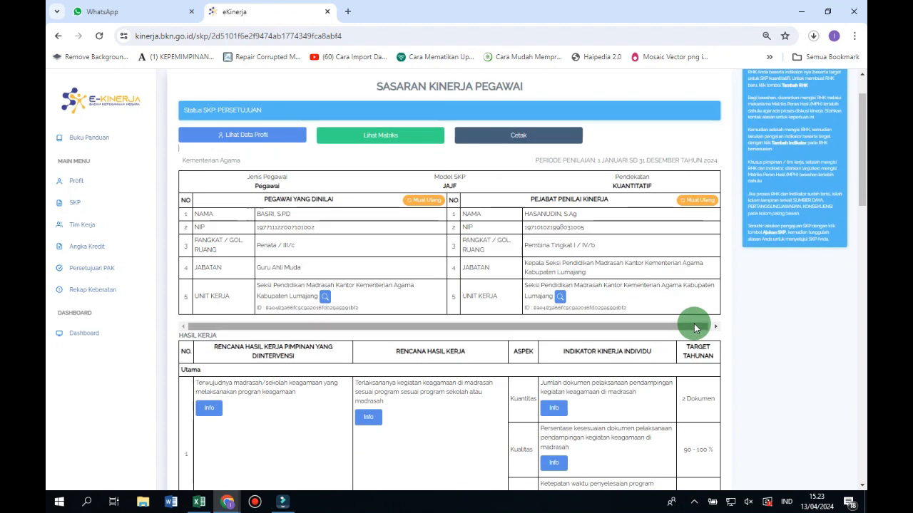
drag(217, 142, 273, 106)
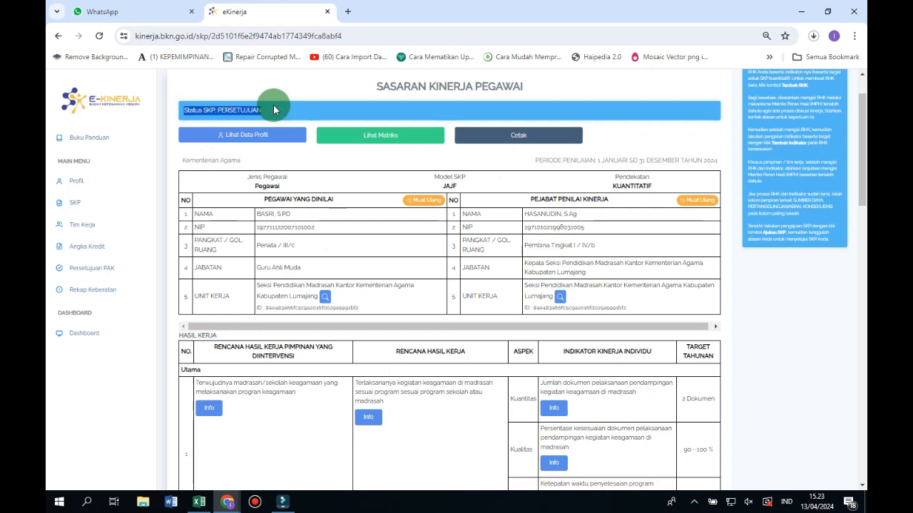
click(317, 165)
scroll(317, 164, up, 1)
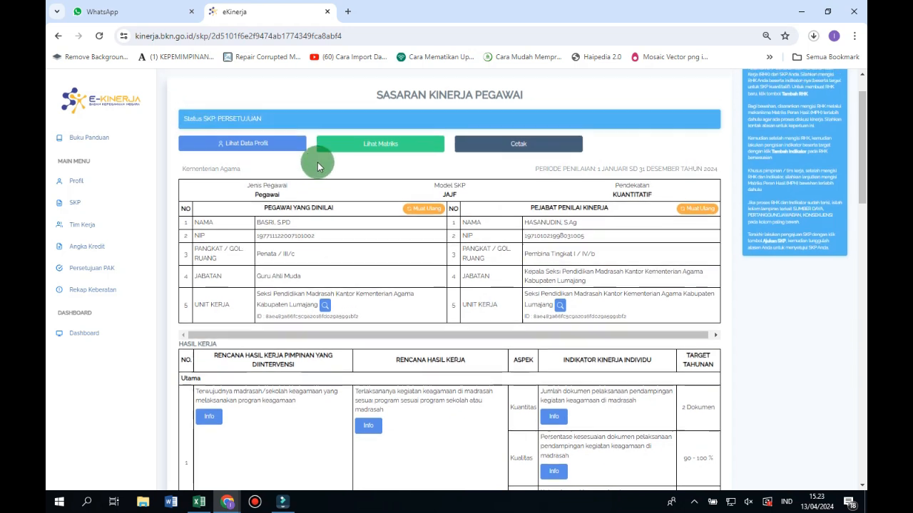
Step: Return to the SKP list and open the Penilaian page of the 2024 SKP
click(96, 227)
click(80, 204)
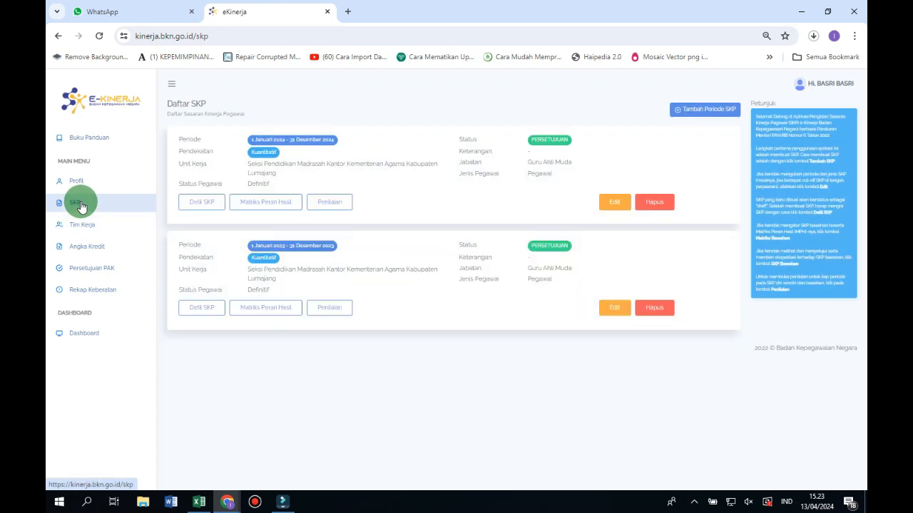
click(328, 202)
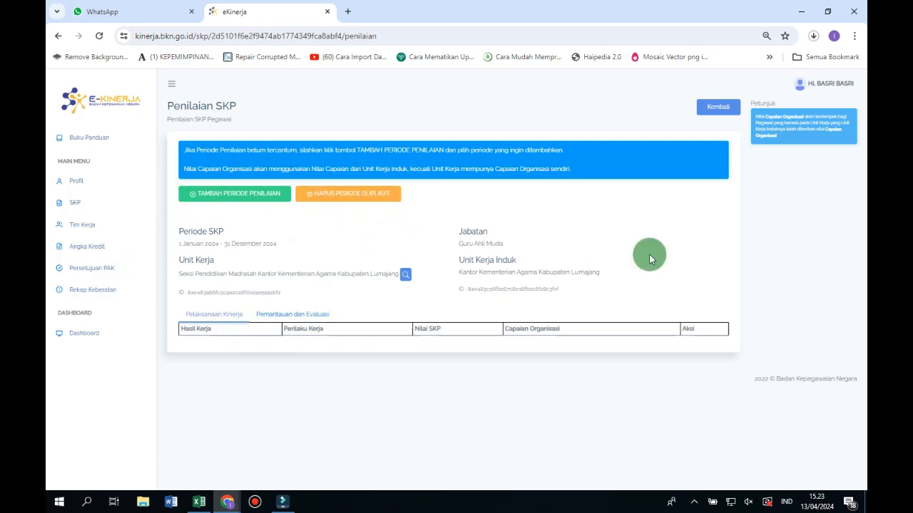
Step: Reopen the 2024 SKP details from the SKP list, highlight the status, and look over the first Hasil Kerja rows
click(78, 208)
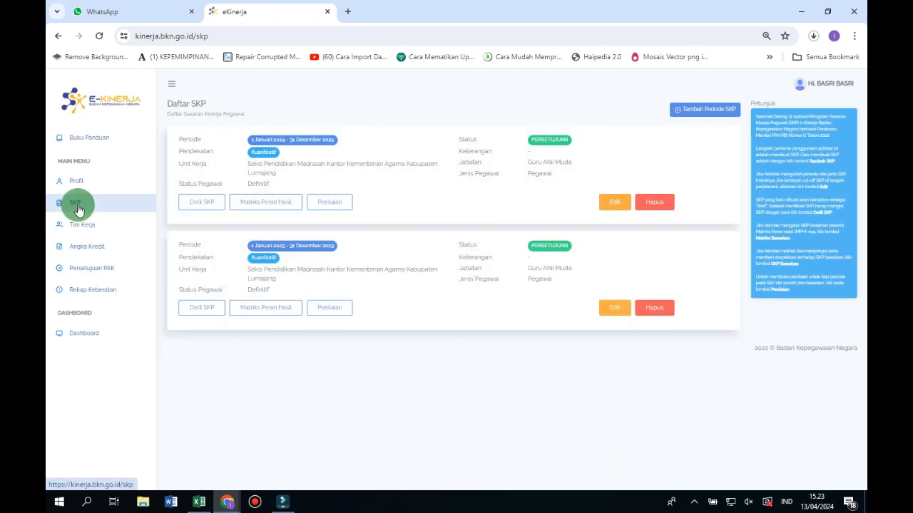
click(201, 203)
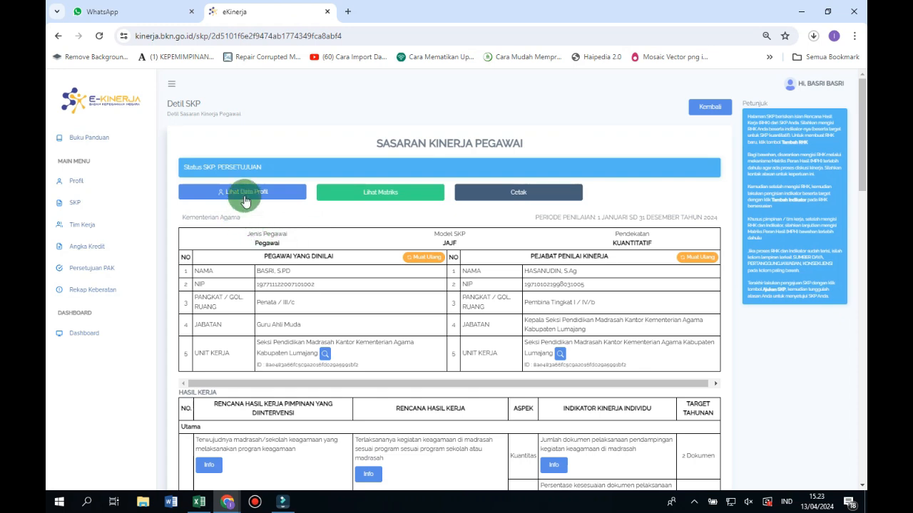
drag(270, 168, 177, 170)
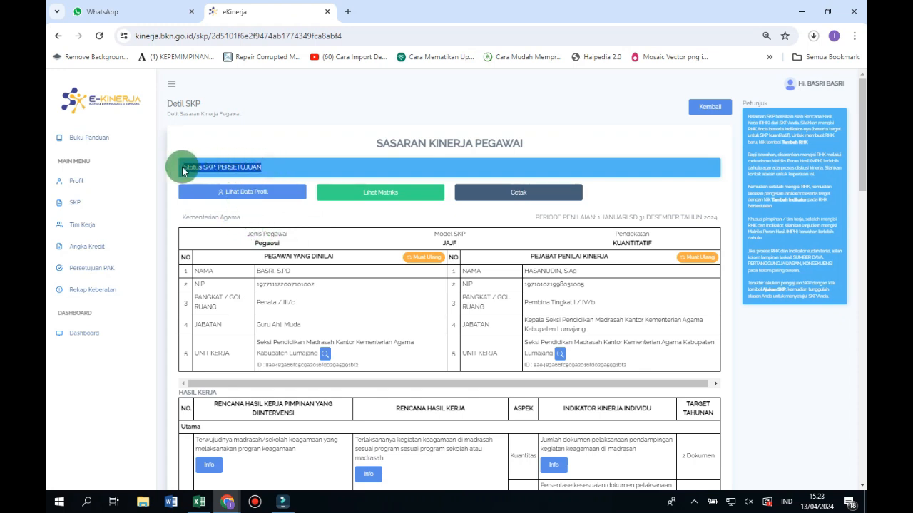
scroll(385, 243, down, 5)
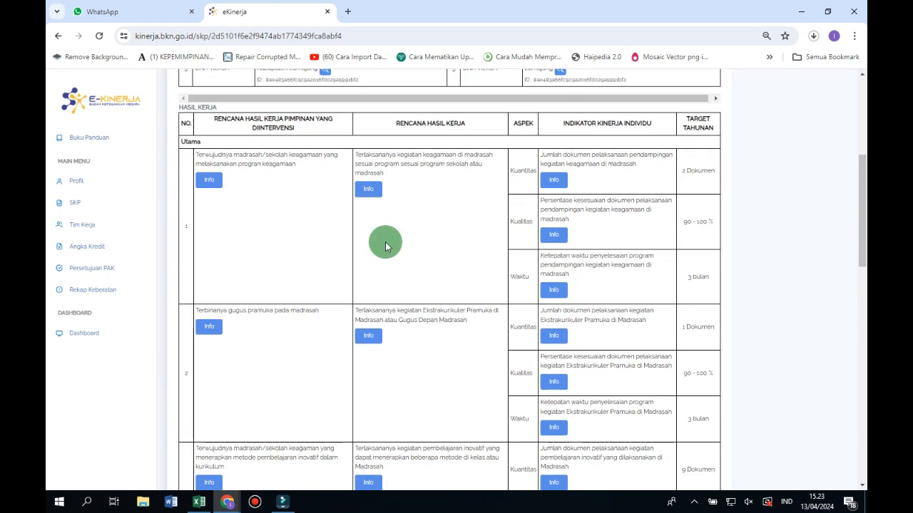
scroll(385, 246, up, 3)
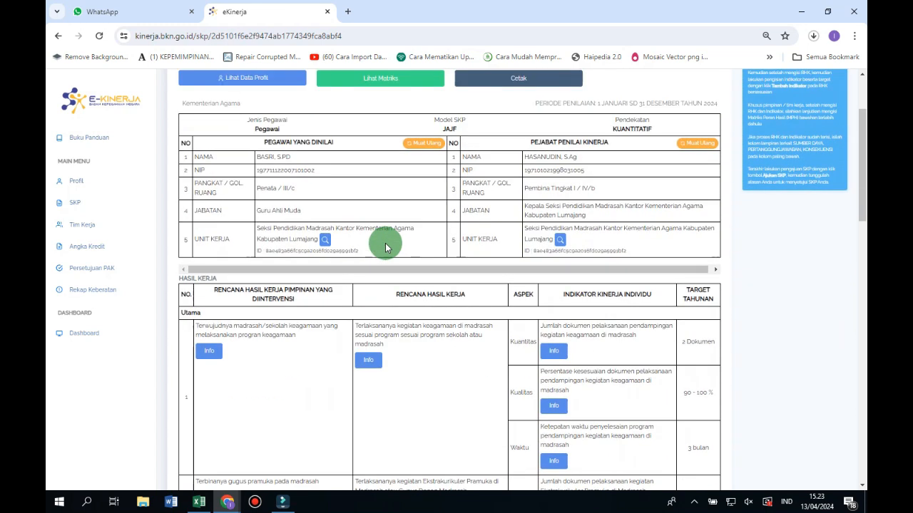
scroll(385, 243, up, 3)
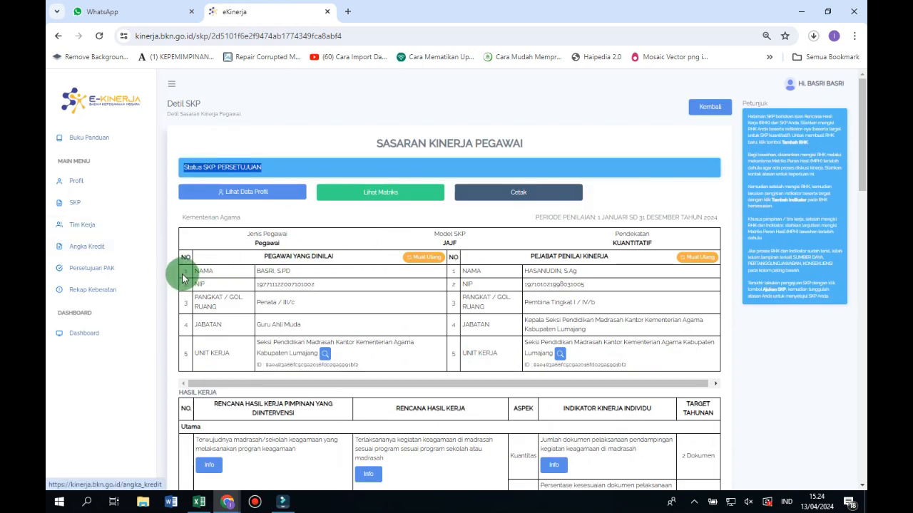
Step: Open the 2024 SKP's Penilaian page from the SKP list and add the assessment period TAHUN 2024 Triwulan 1
click(80, 208)
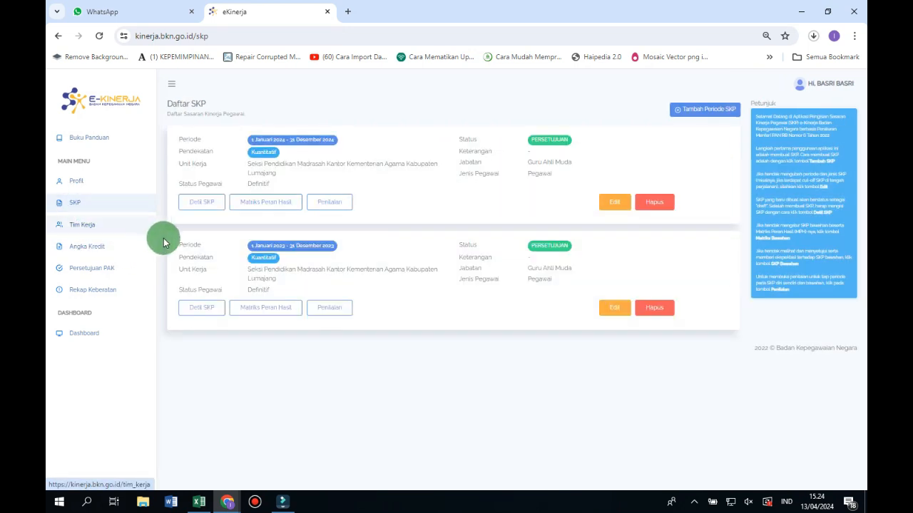
click(331, 205)
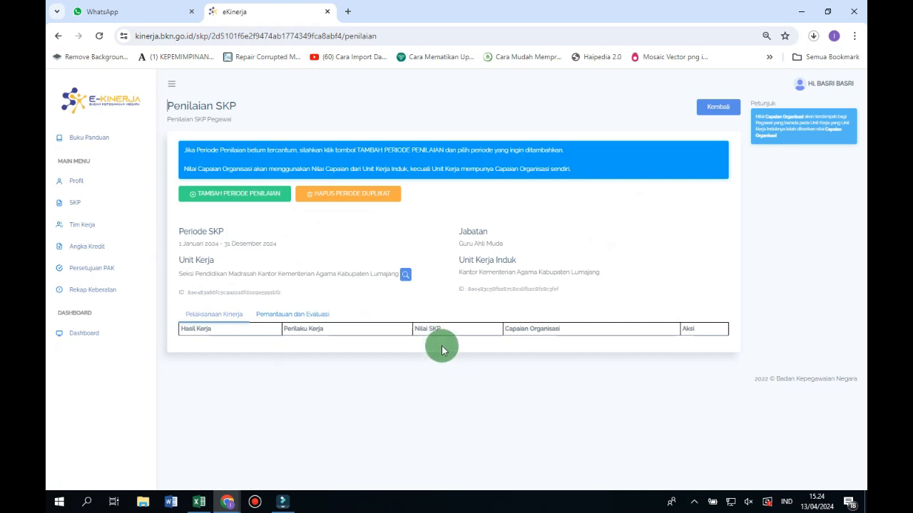
click(234, 201)
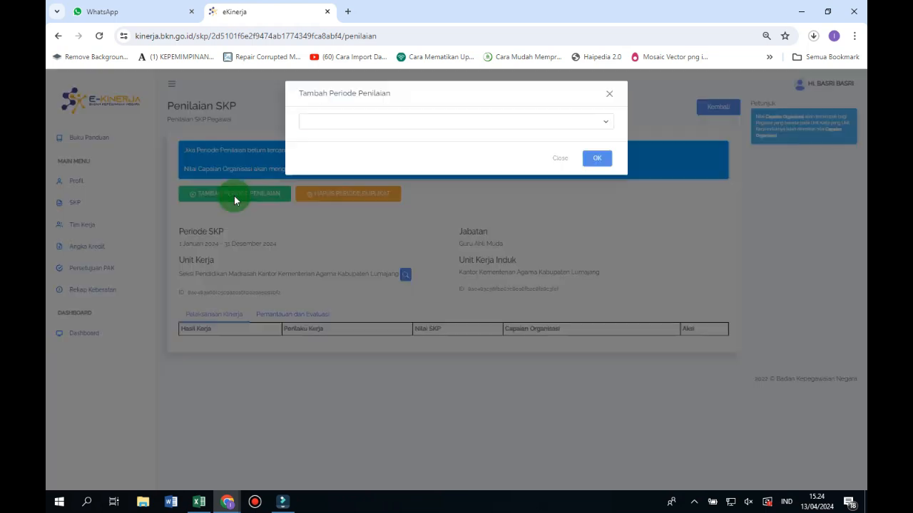
click(367, 123)
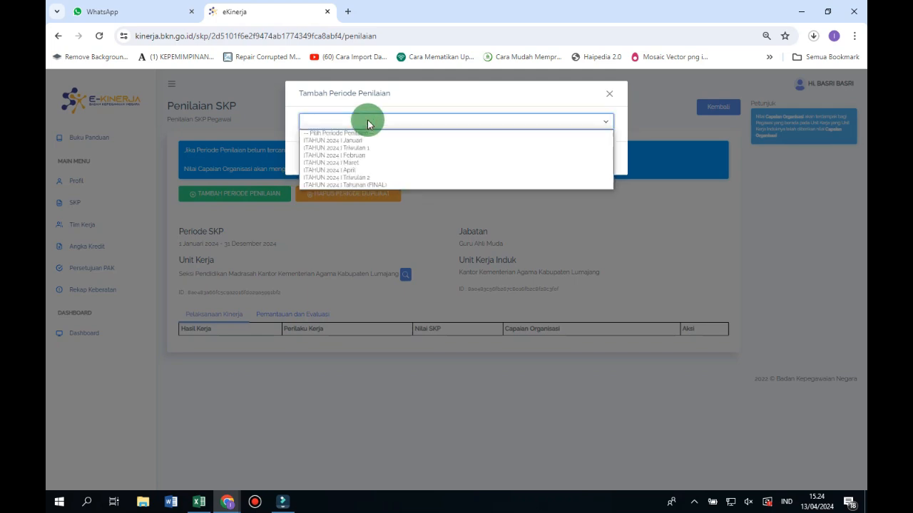
click(336, 148)
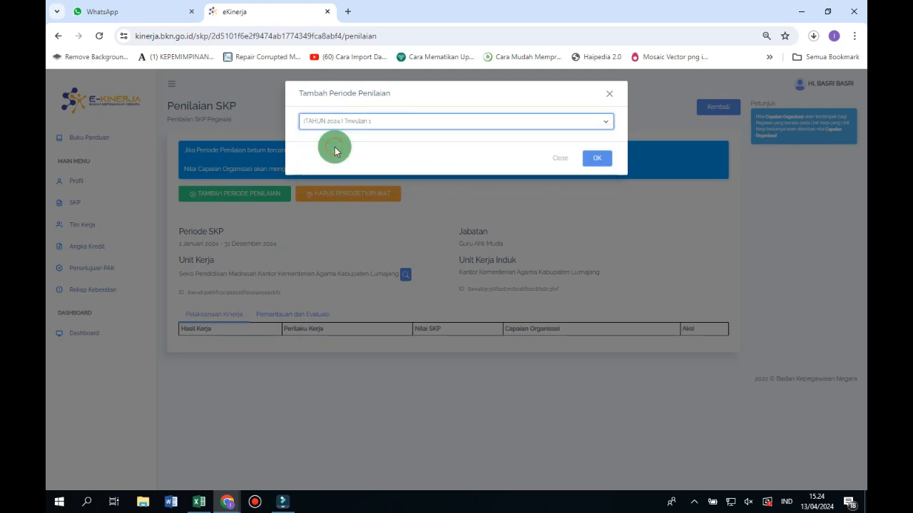
click(597, 163)
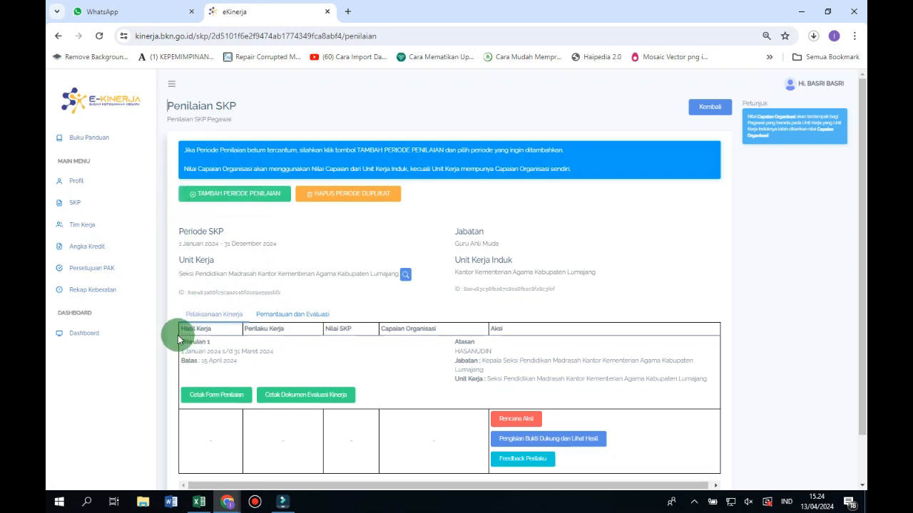
Step: Highlight the Triwulan 1 entry's name, date range and Batas deadline in the Pelaksanaan Kinerja table
drag(179, 340, 254, 365)
click(241, 363)
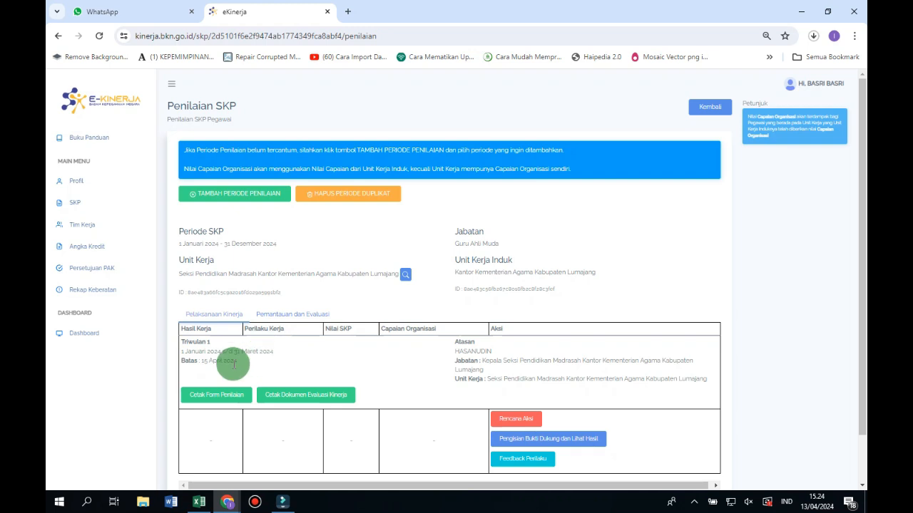
drag(244, 367, 192, 349)
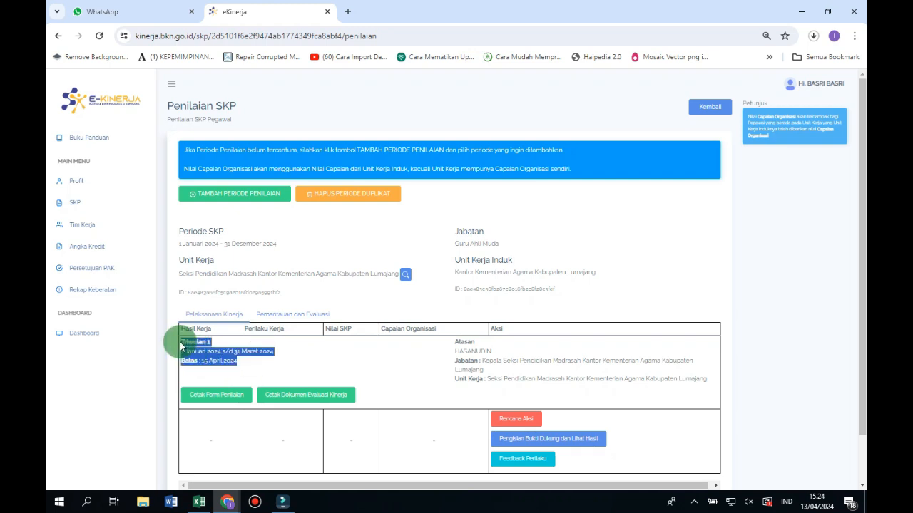
click(211, 360)
Step: Open the 2024 SKP details from the SKP list, highlight the full assessment period line, and return to the list
click(76, 207)
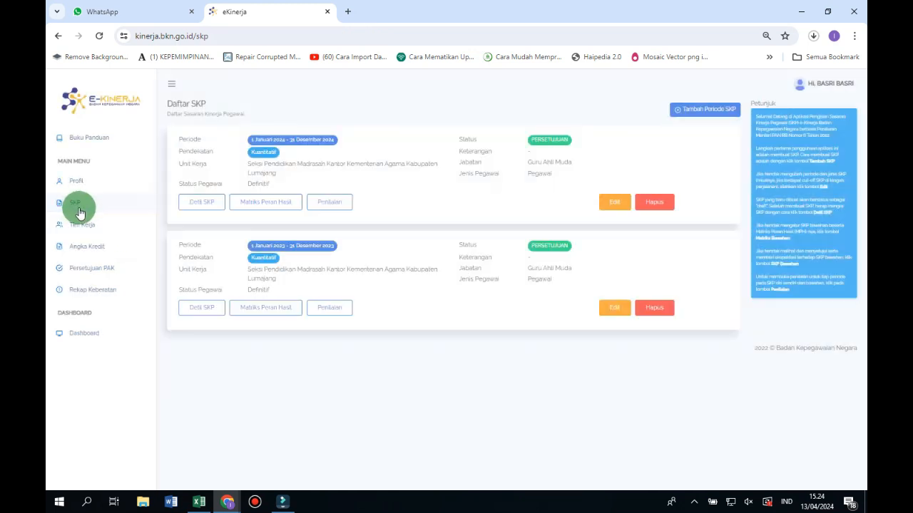
click(190, 200)
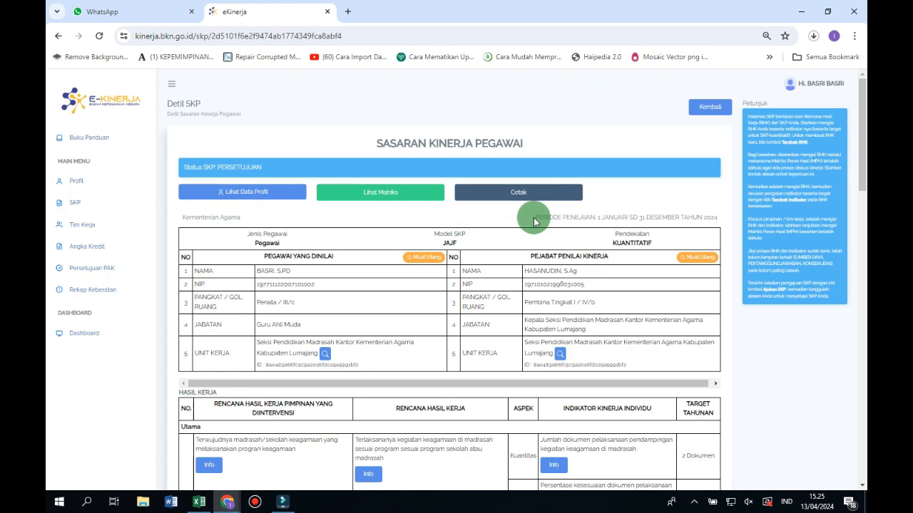
drag(533, 218, 723, 222)
click(720, 213)
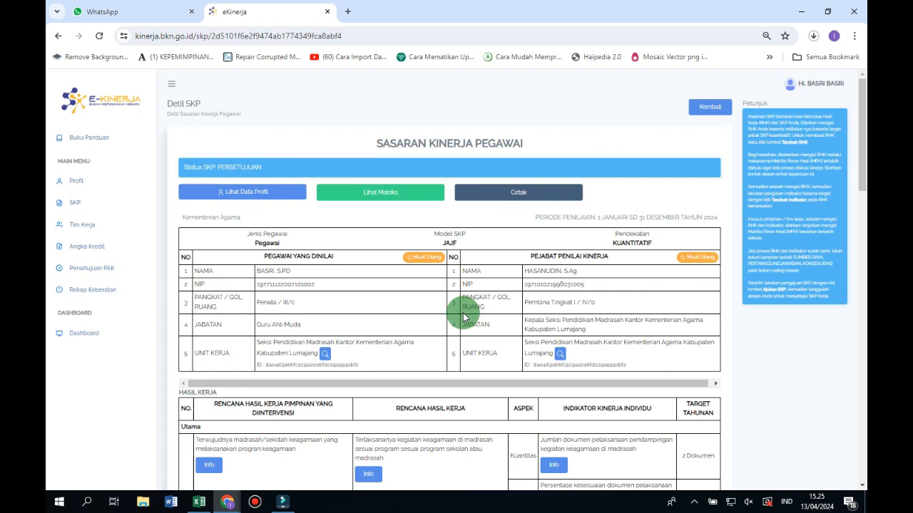
click(71, 204)
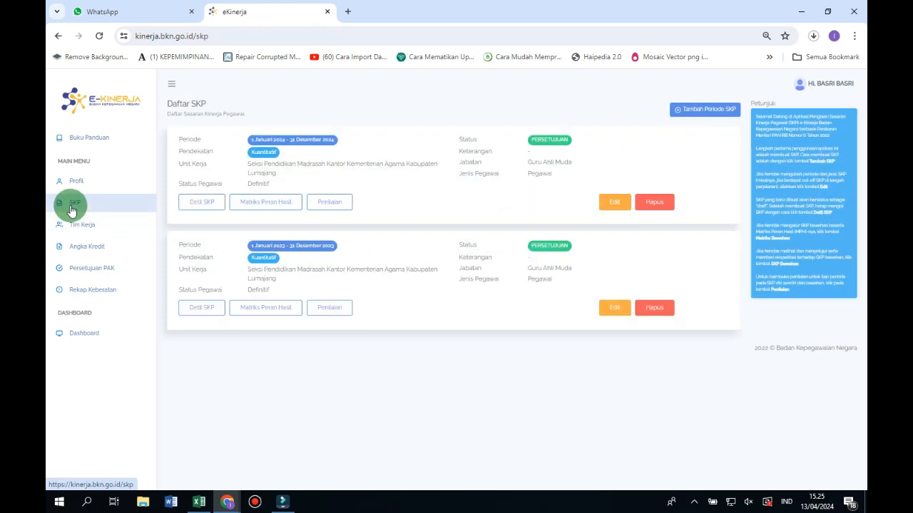
Step: Open the Triwulan 1 page for filling in Bukti Dukung from the 2024 SKP's Penilaian page
click(325, 202)
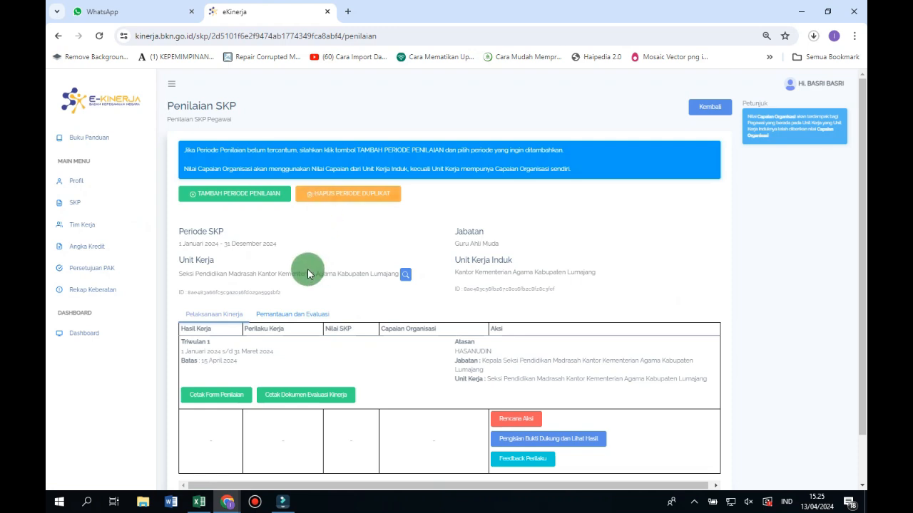
scroll(308, 269, down, 1)
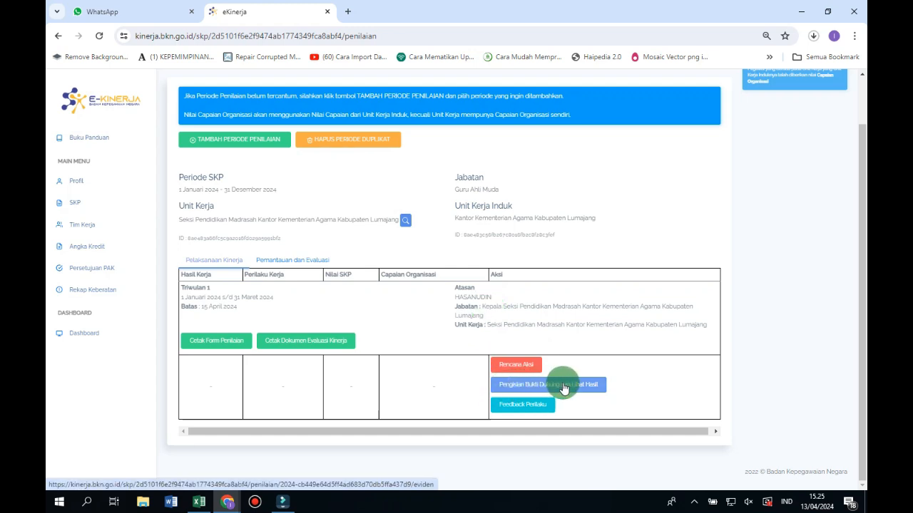
click(517, 387)
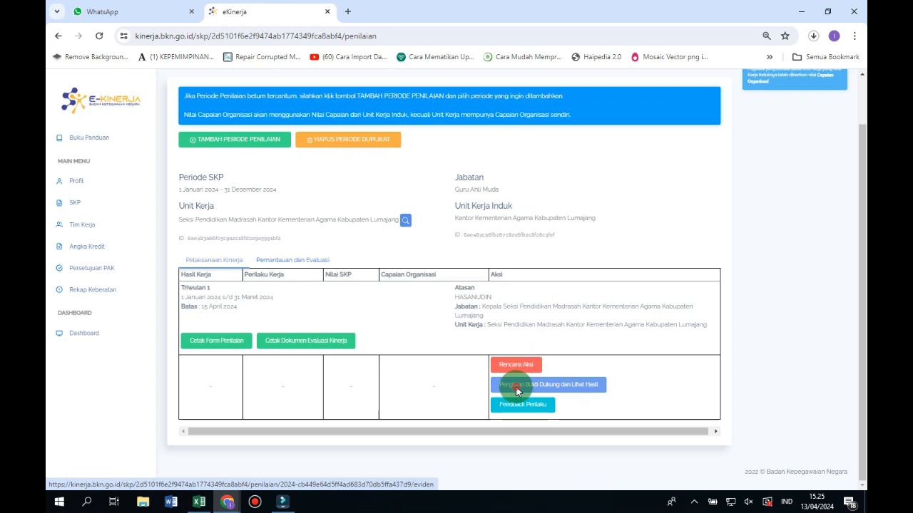
Step: Examine the Hasil Kerja table's Target Tahunan, Bukti Dukung and Realisasi columns and the page header for Triwulan 1
scroll(456, 342, down, 7)
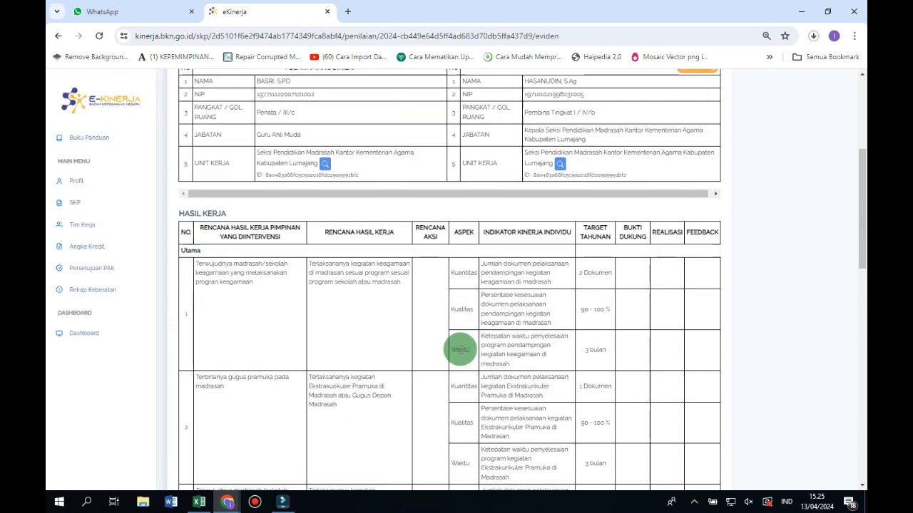
scroll(462, 354, down, 4)
scroll(462, 354, down, 4)
scroll(461, 354, up, 4)
scroll(462, 354, up, 4)
scroll(462, 356, up, 2)
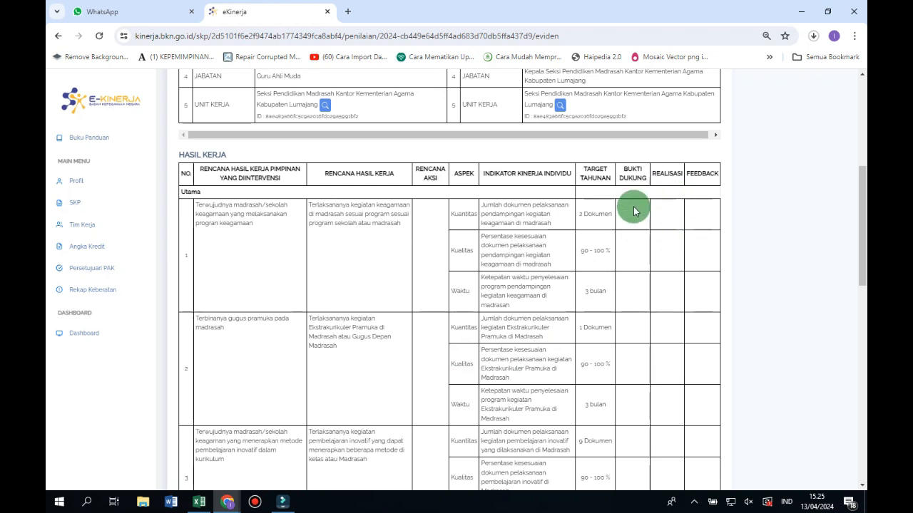
scroll(675, 264, up, 1)
scroll(676, 268, up, 3)
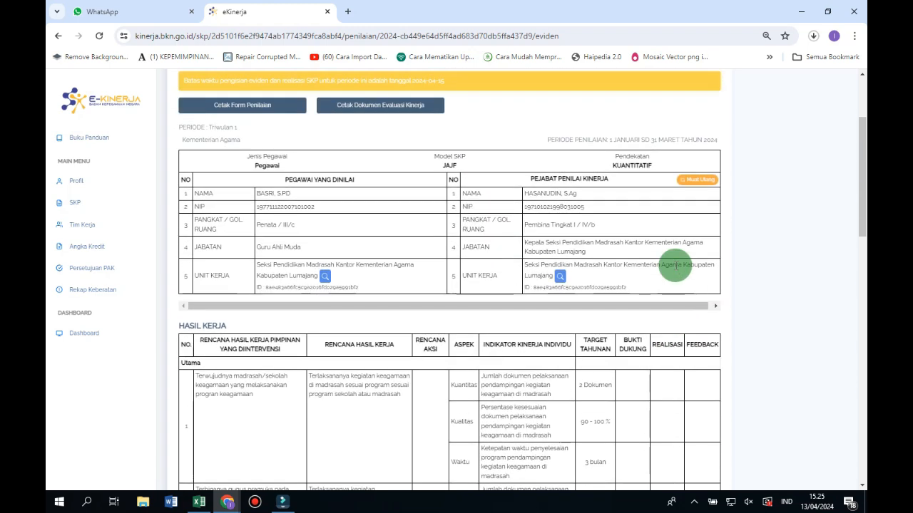
scroll(676, 269, down, 3)
scroll(676, 271, down, 5)
scroll(676, 275, up, 6)
scroll(676, 275, up, 3)
scroll(681, 274, down, 3)
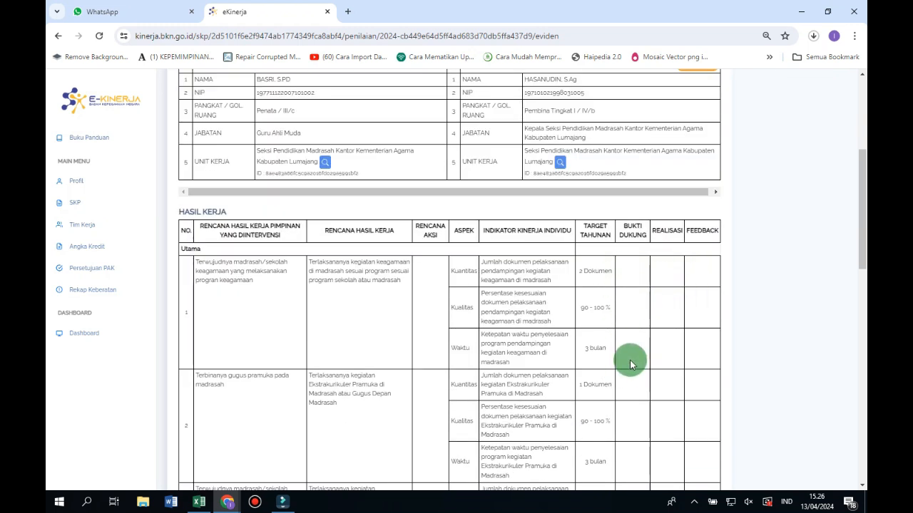
scroll(695, 392, up, 3)
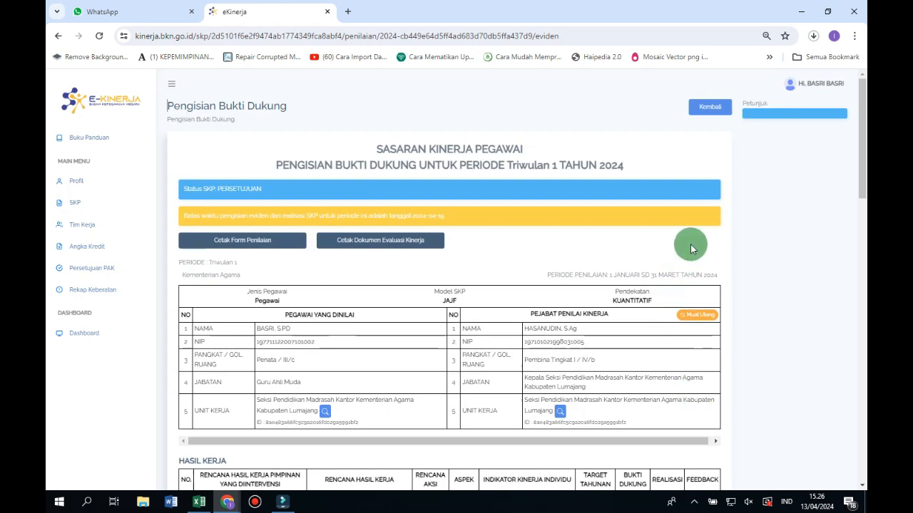
Step: Return to the Penilaian page, open the Triwulan 1 Rencana Aksi, and highlight its Periode Penilaian line
click(710, 107)
scroll(577, 200, down, 2)
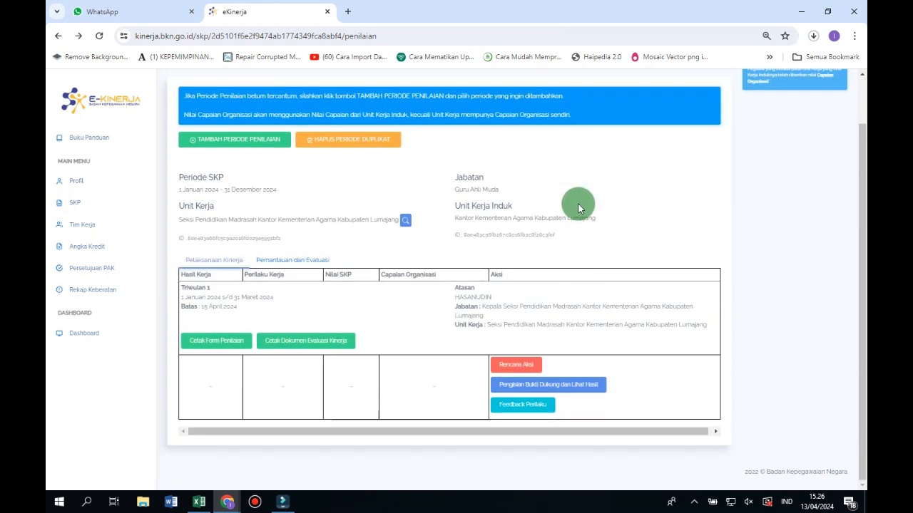
click(521, 366)
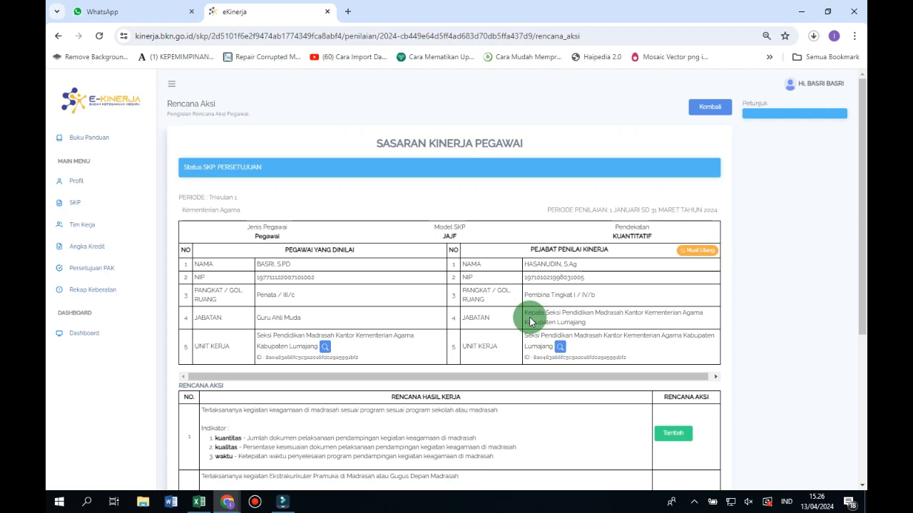
drag(547, 210, 605, 211)
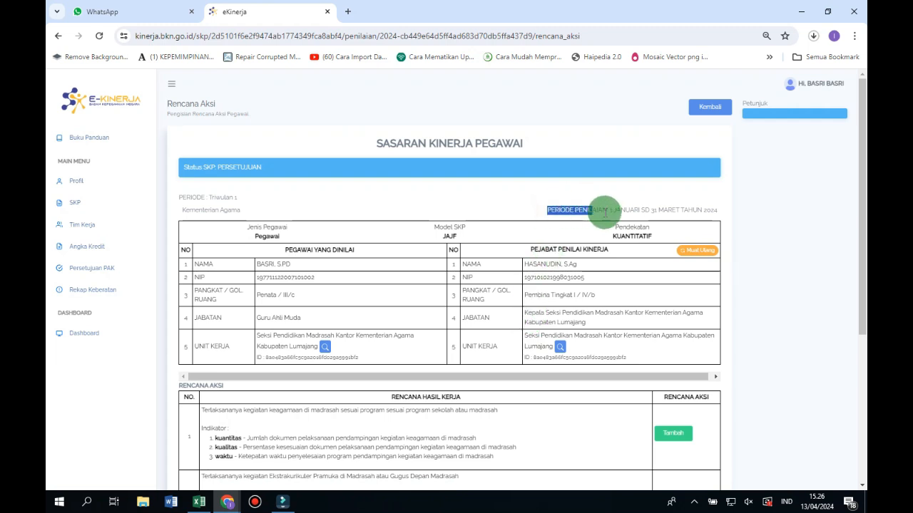
drag(673, 218, 719, 210)
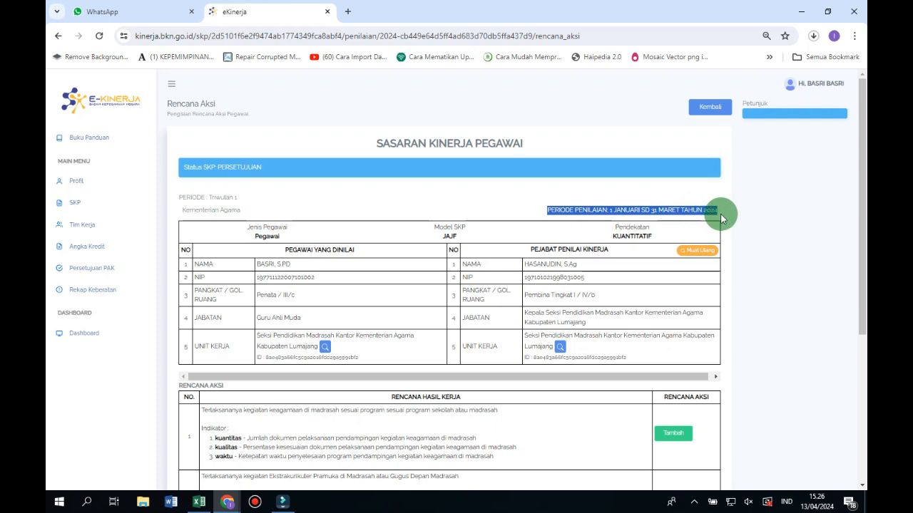
click(736, 292)
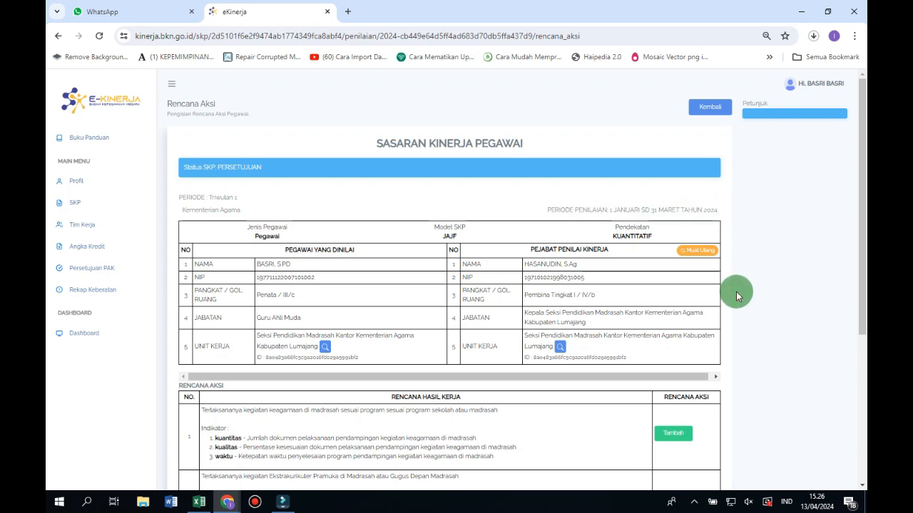
drag(724, 215, 541, 216)
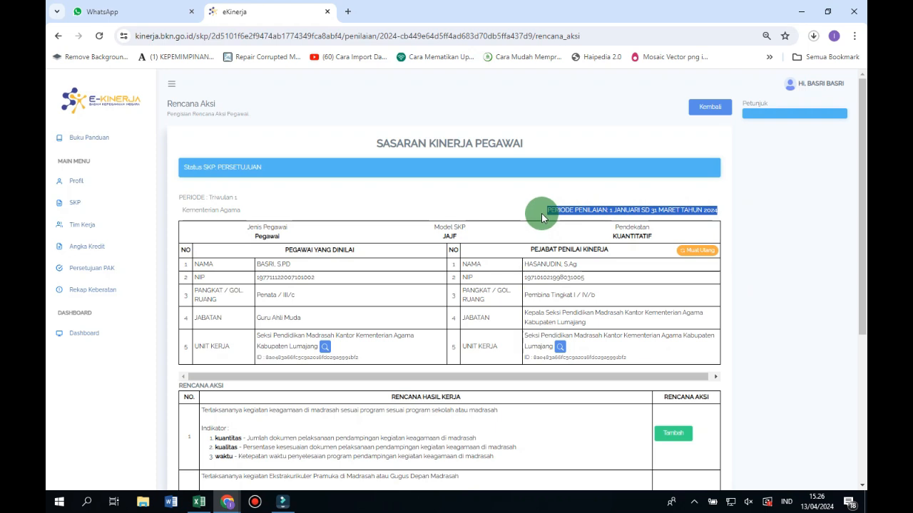
Step: Go back to the SKP list, open the 2024 SKP details, and highlight the annual Periode Penilaian line for comparison
click(75, 205)
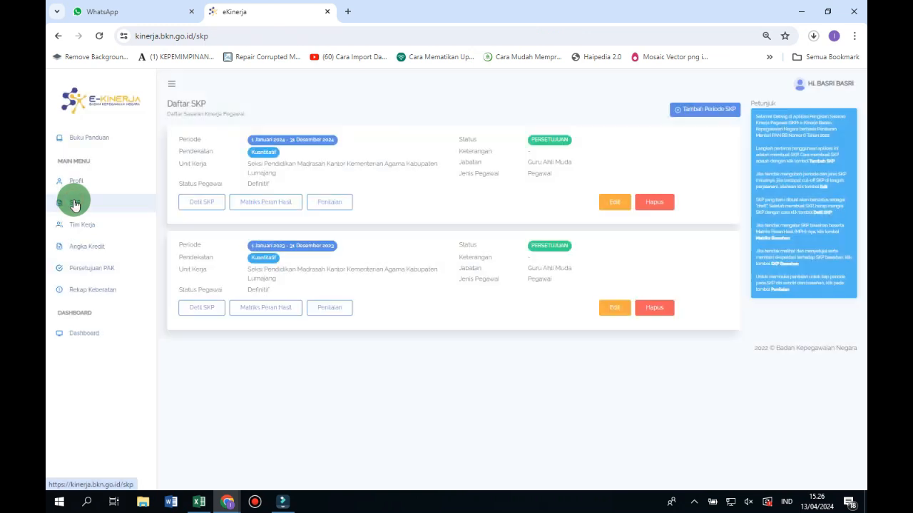
click(332, 202)
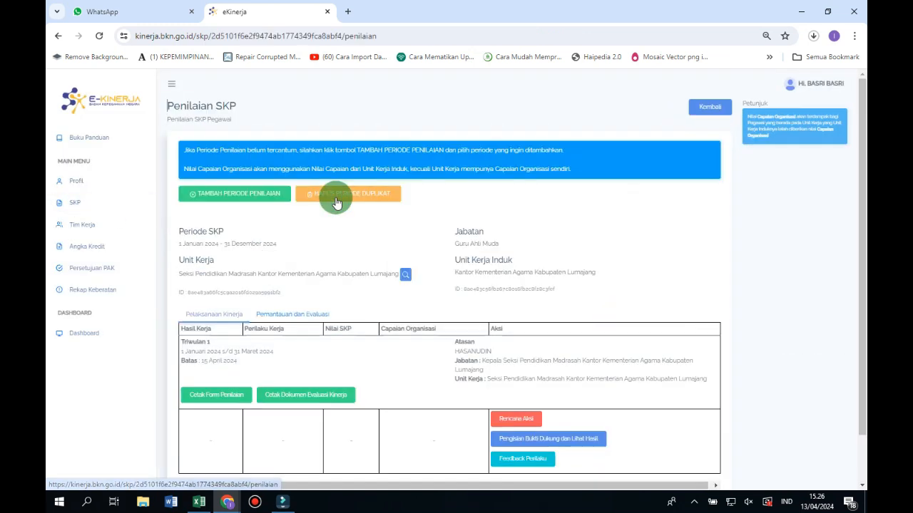
click(114, 213)
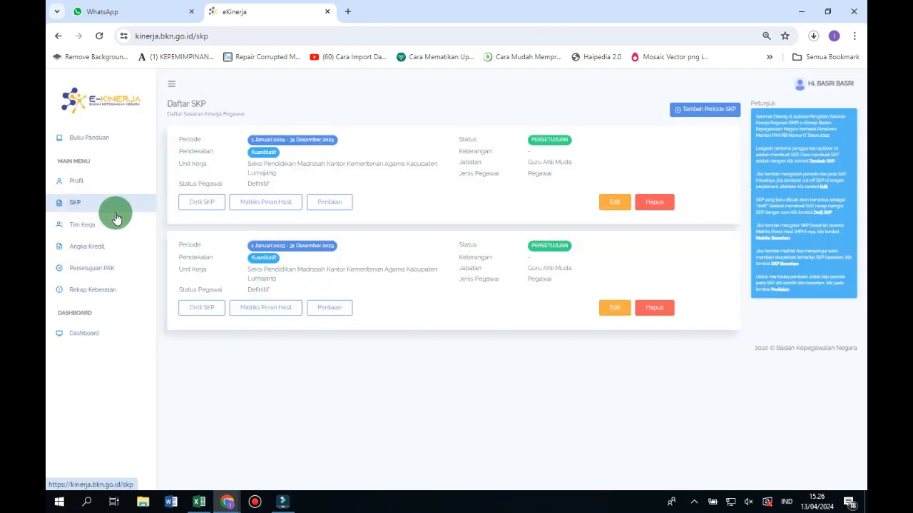
click(197, 203)
drag(533, 219, 724, 225)
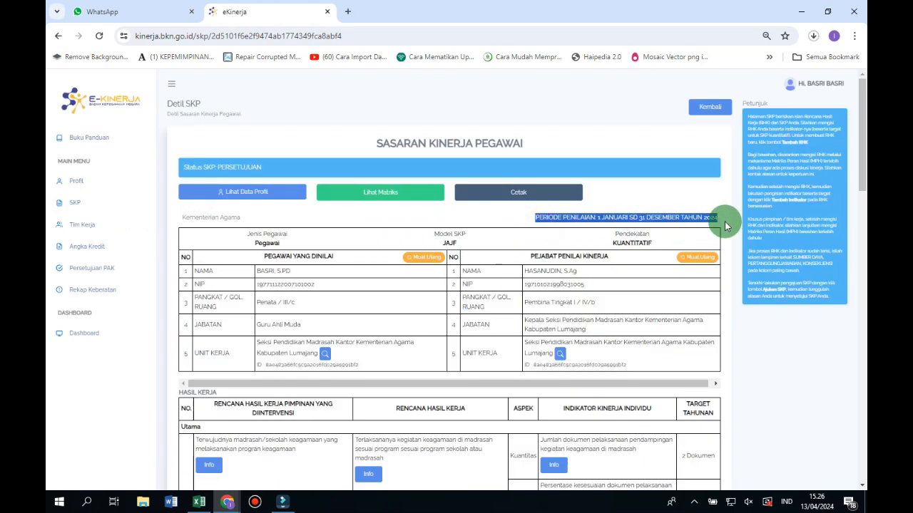
Step: Open the 2024 SKP's Penilaian page from the SKP list and highlight Triwulan 1's date range and Batas deadline
click(75, 202)
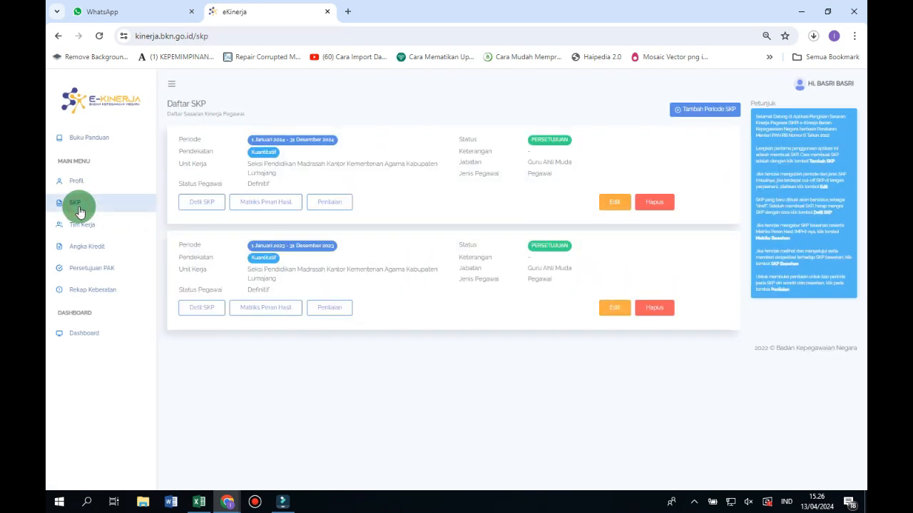
click(314, 204)
scroll(327, 255, down, 2)
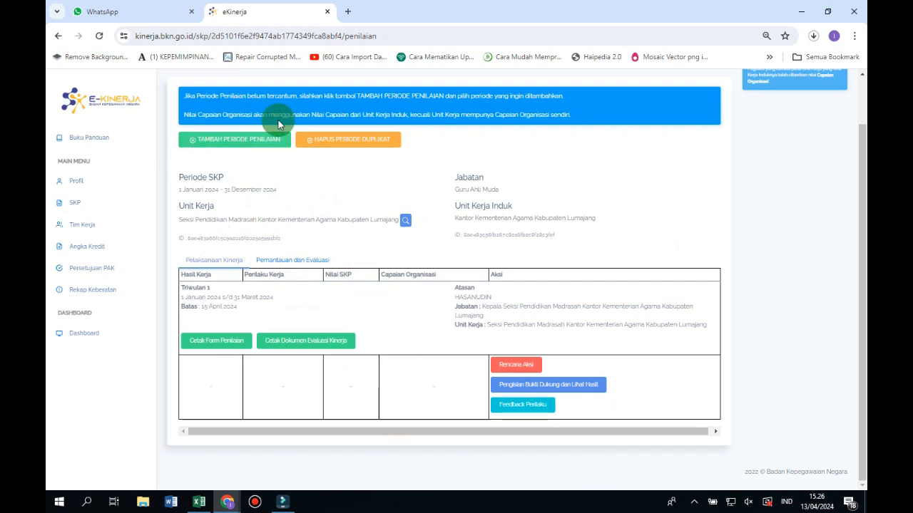
drag(246, 305, 181, 293)
click(249, 321)
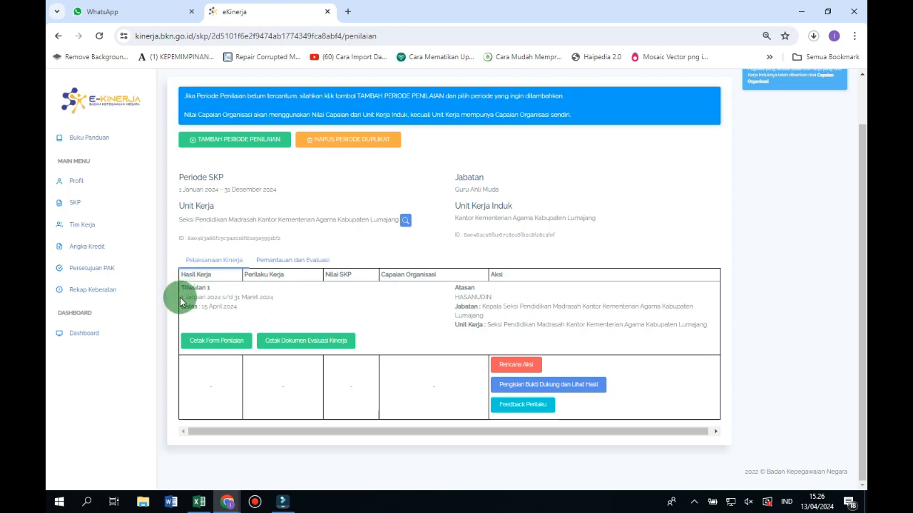
drag(180, 299, 281, 304)
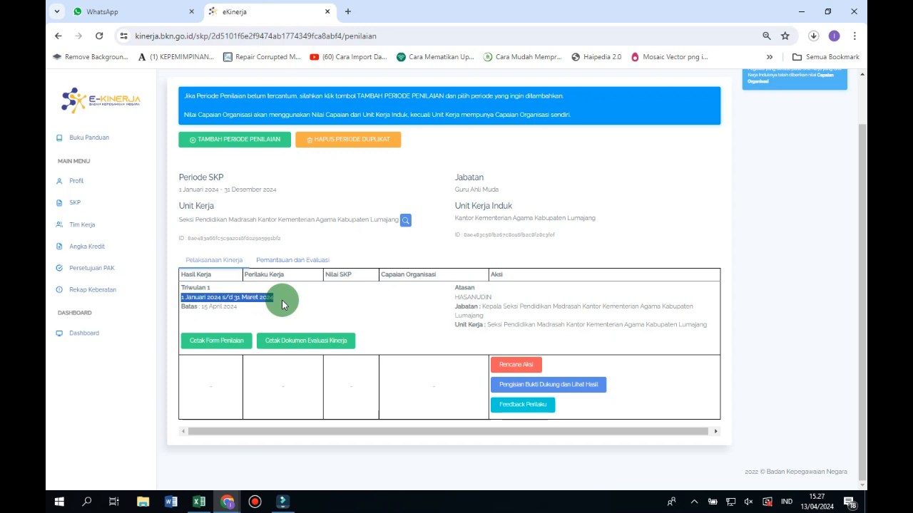
click(282, 303)
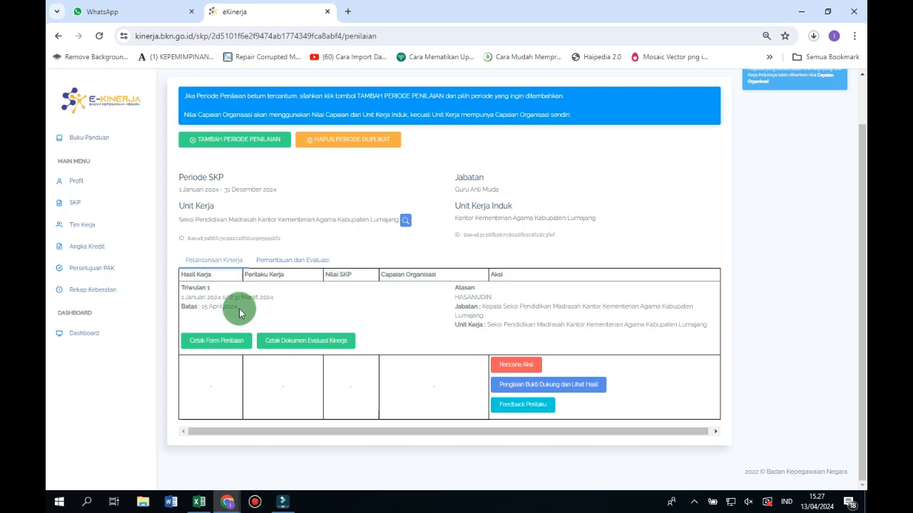
drag(237, 307, 182, 308)
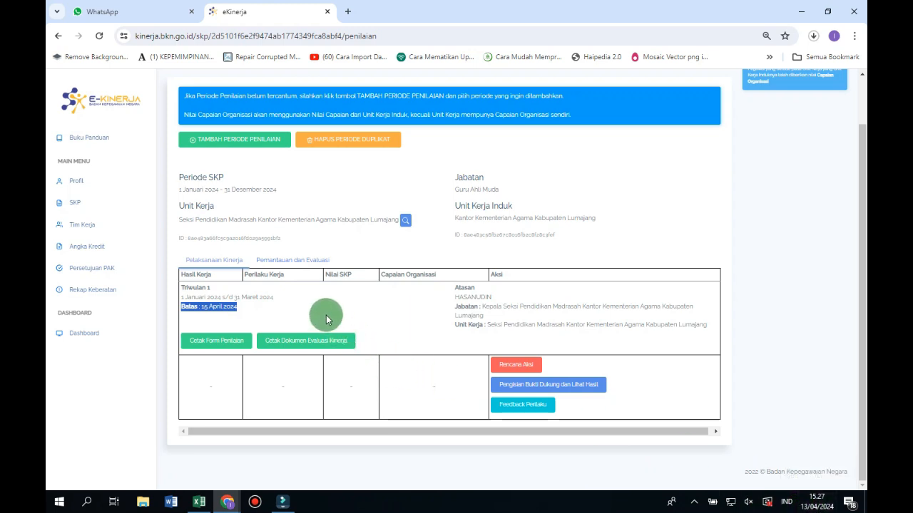
click(324, 314)
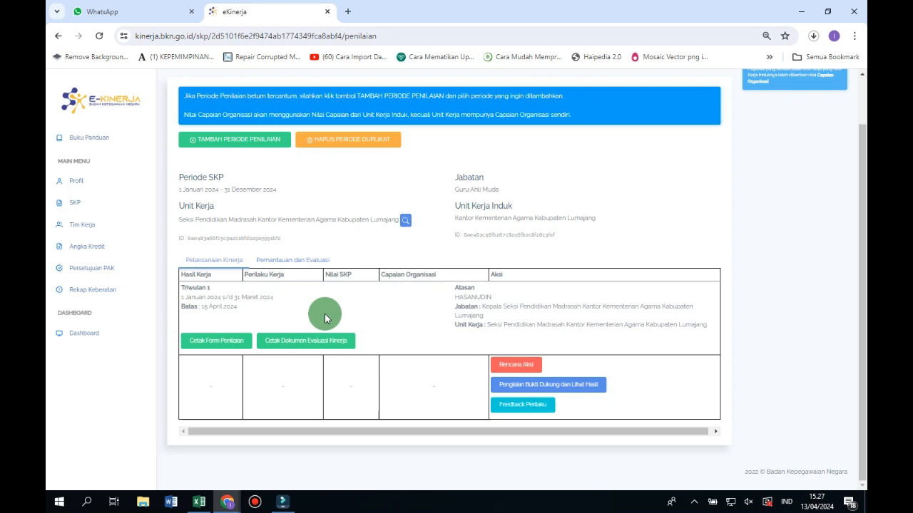
Step: Reopen the 2024 SKP's Penilaian page from the SKP list and highlight the Triwulan 1 period name
click(75, 204)
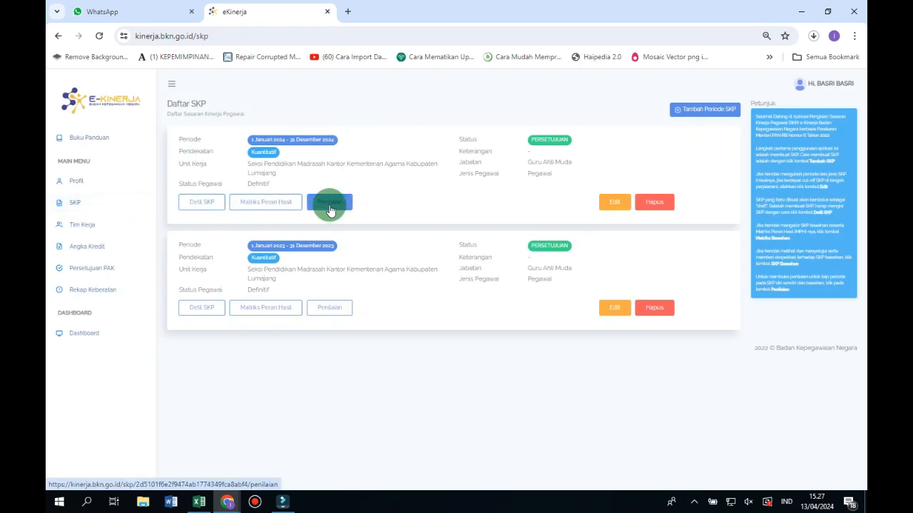
click(329, 205)
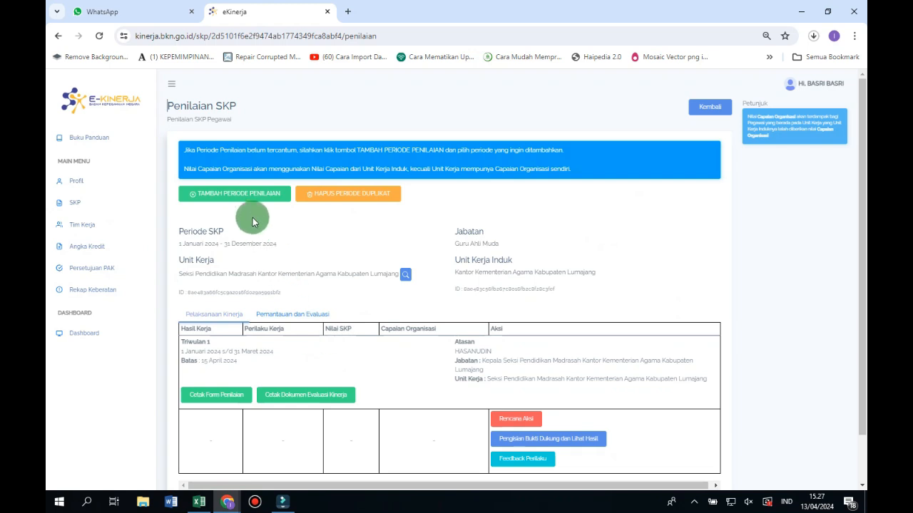
drag(213, 346, 187, 343)
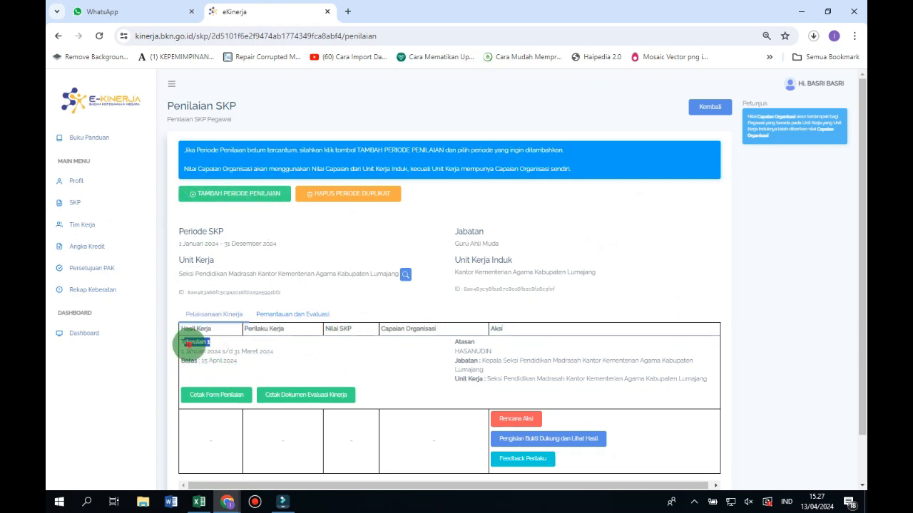
click(189, 345)
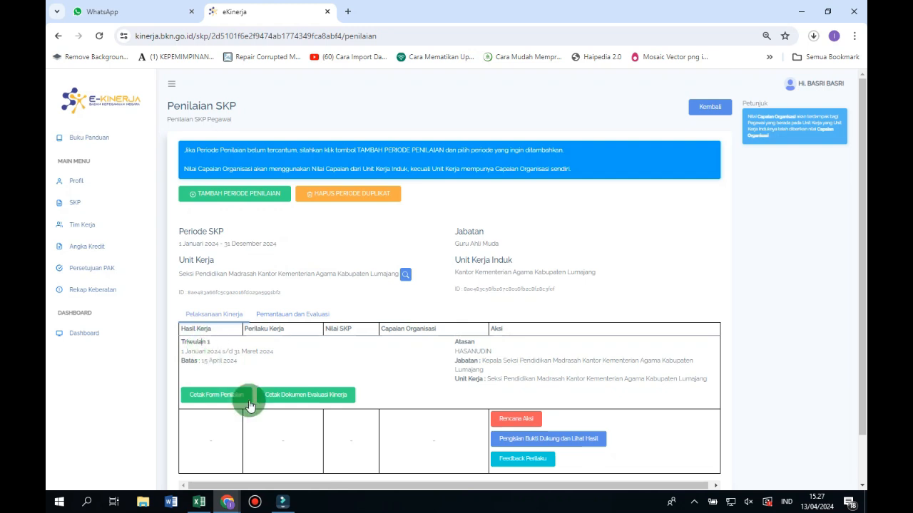
scroll(255, 361, down, 1)
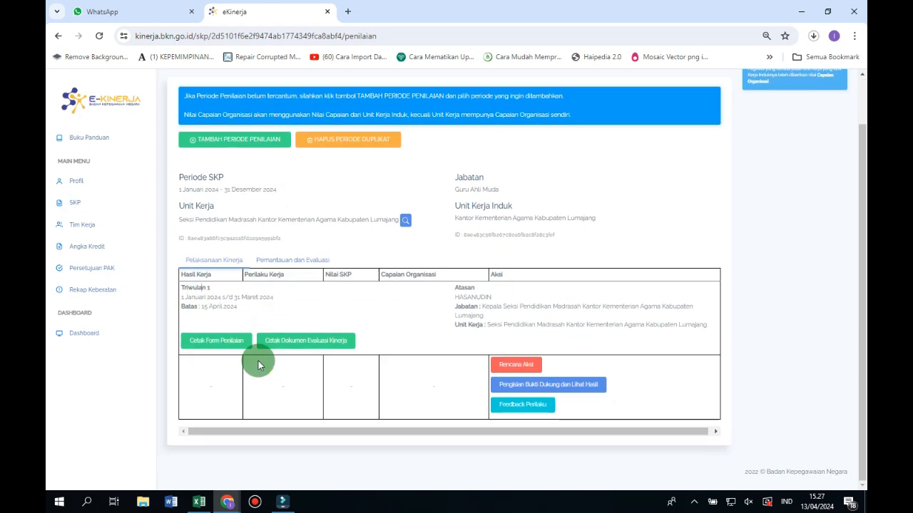
Step: Open the Triwulan 1 Rencana Aksi, highlight its assessment date range, and look over the first Rencana Hasil Kerja rows
click(514, 365)
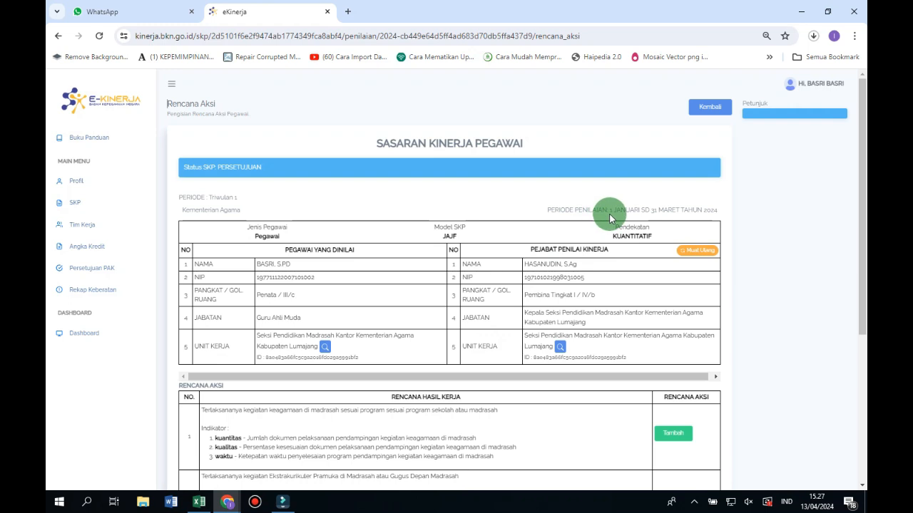
drag(611, 209, 723, 212)
click(721, 212)
drag(610, 209, 701, 211)
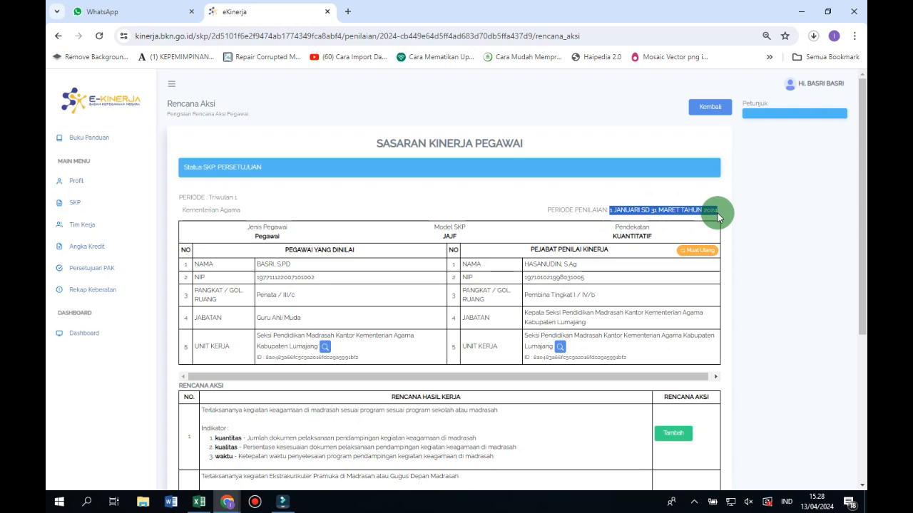
click(717, 216)
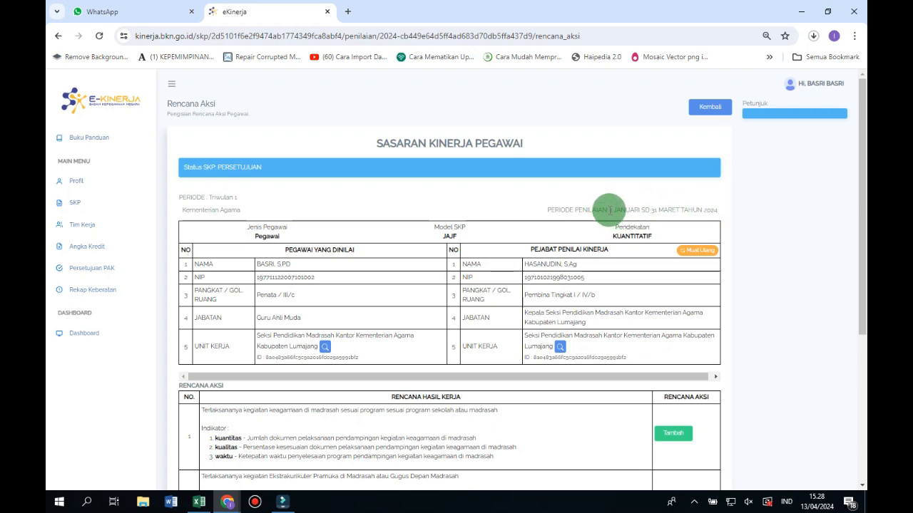
double_click(611, 210)
drag(633, 209, 717, 207)
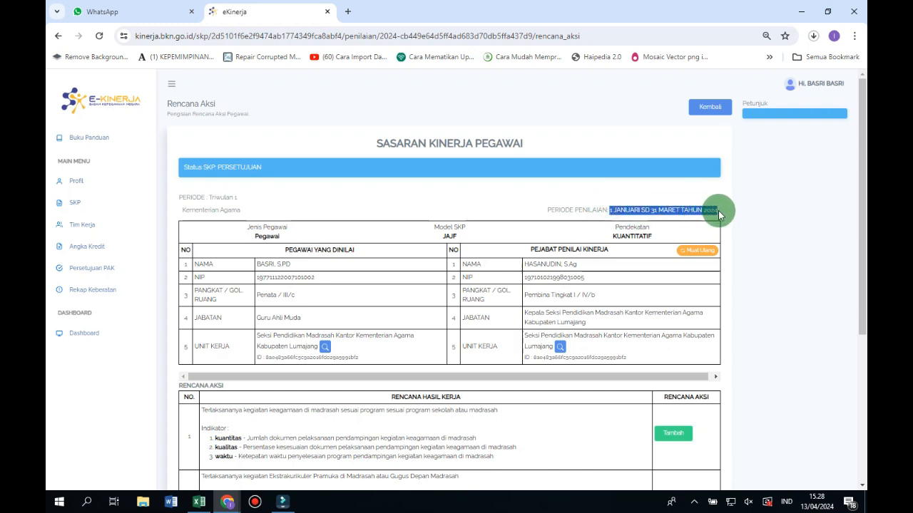
click(744, 231)
scroll(743, 231, down, 3)
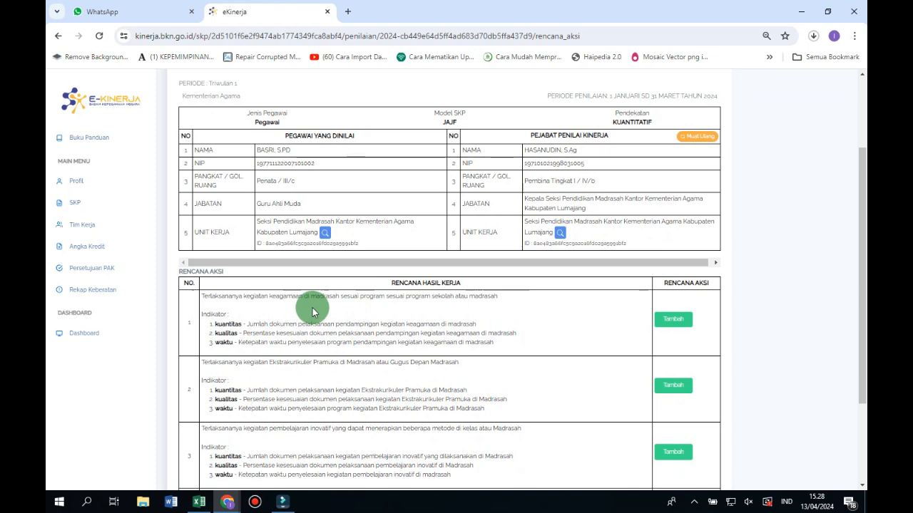
Step: Look over all four Rencana Hasil Kerja rows in the Triwulan 1 Rencana Aksi and highlight the first row
scroll(312, 312, down, 2)
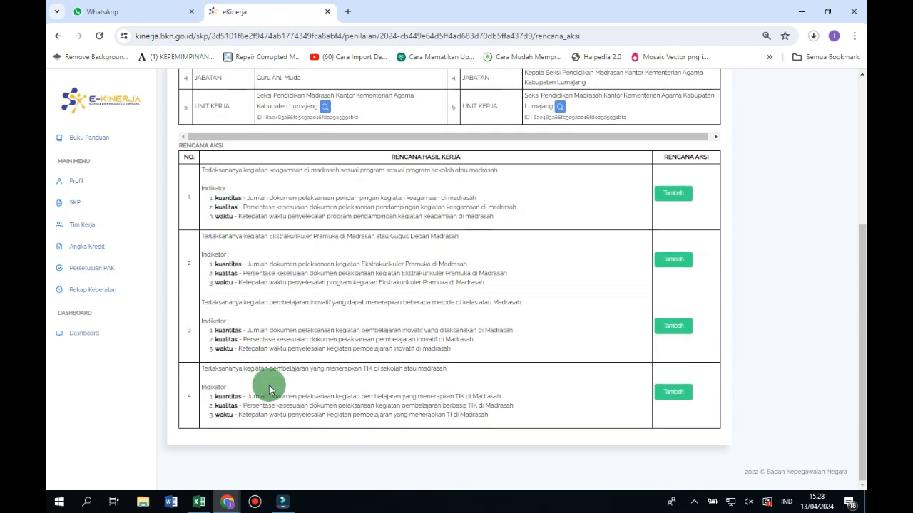
scroll(269, 388, up, 2)
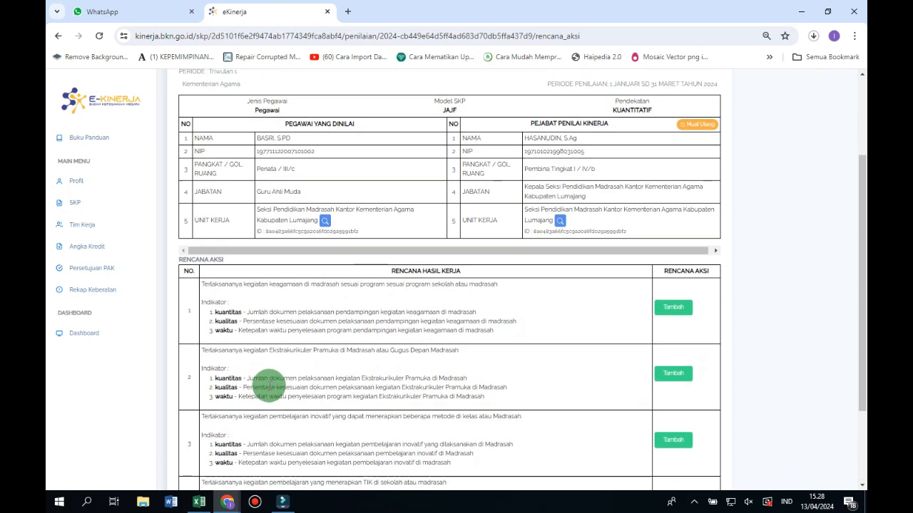
scroll(269, 389, up, 2)
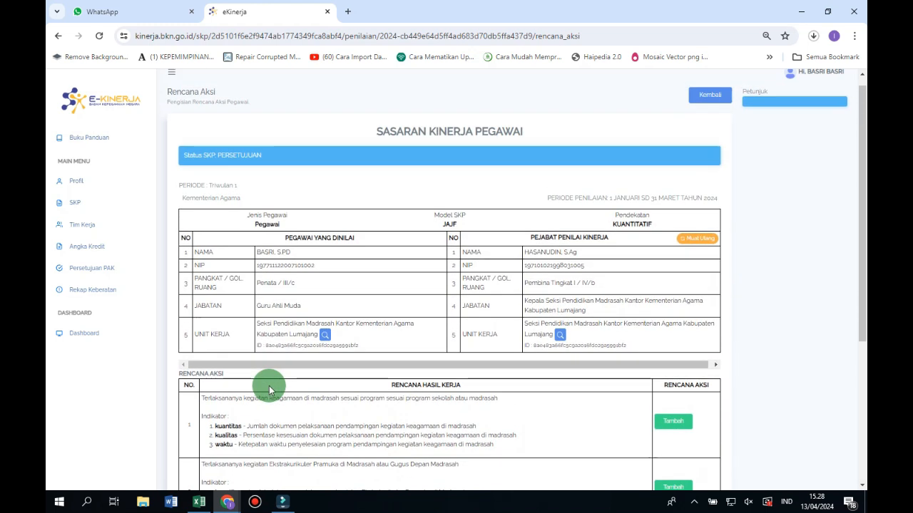
scroll(270, 390, down, 1)
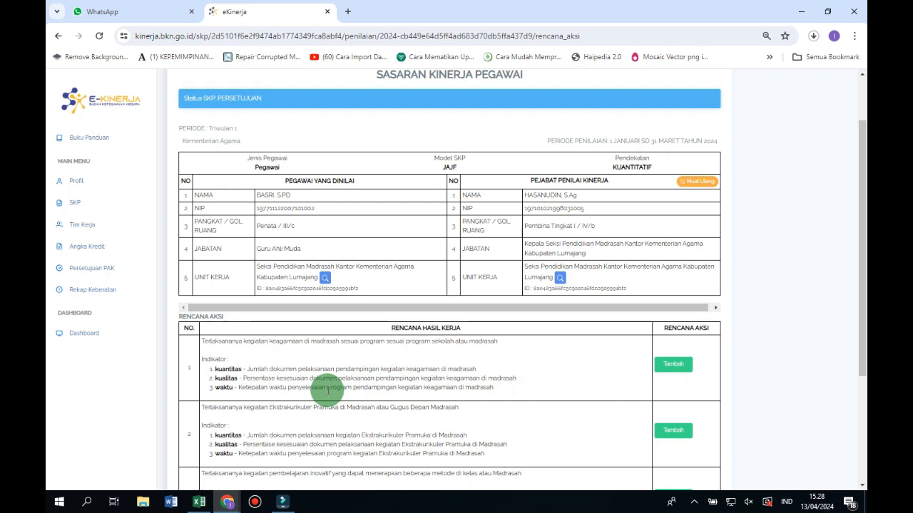
scroll(328, 391, down, 2)
scroll(329, 392, down, 1)
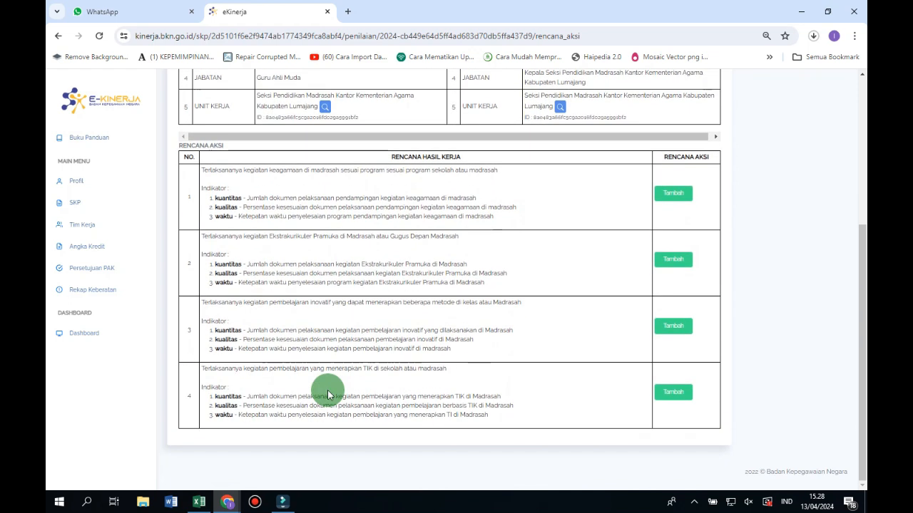
drag(169, 170, 483, 228)
click(403, 264)
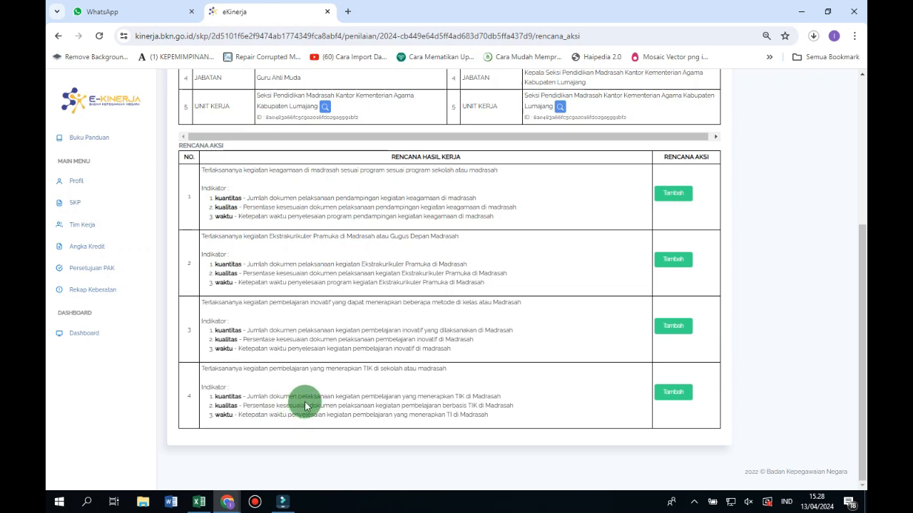
Step: Highlight the date range in the Triwulan 1 Rencana Aksi's Periode Penilaian line, then clear the highlight
scroll(299, 403, up, 3)
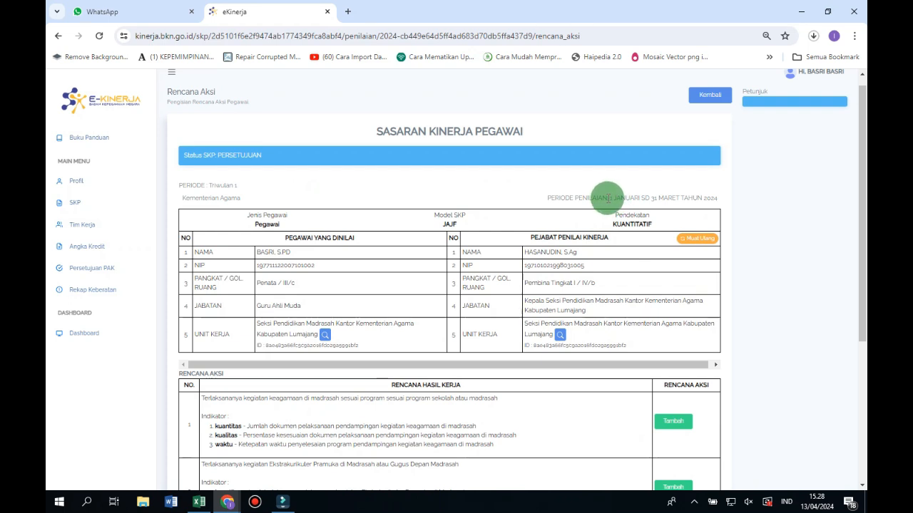
drag(607, 198, 714, 202)
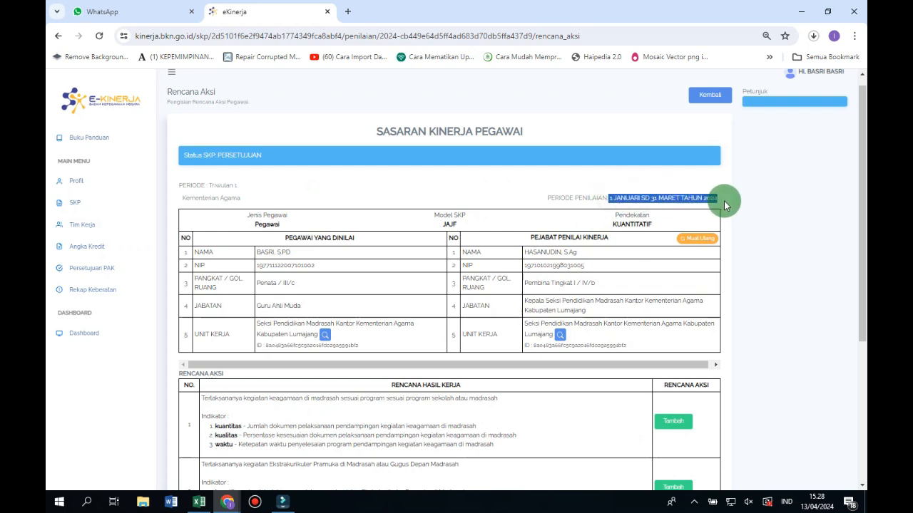
click(727, 205)
click(533, 191)
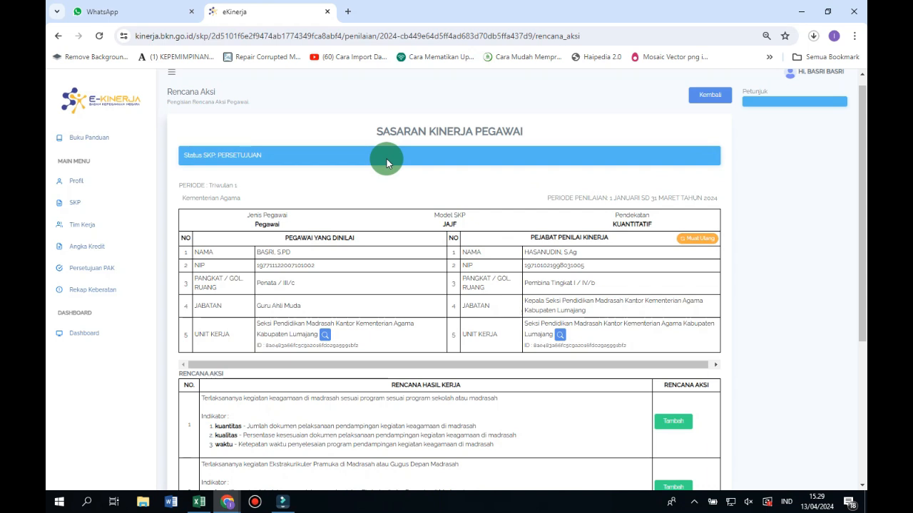
scroll(393, 172, down, 3)
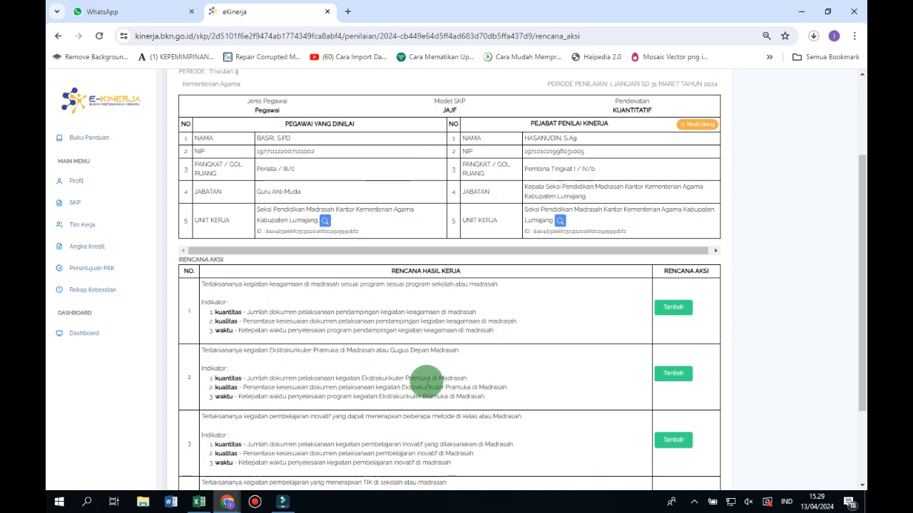
scroll(427, 378, down, 3)
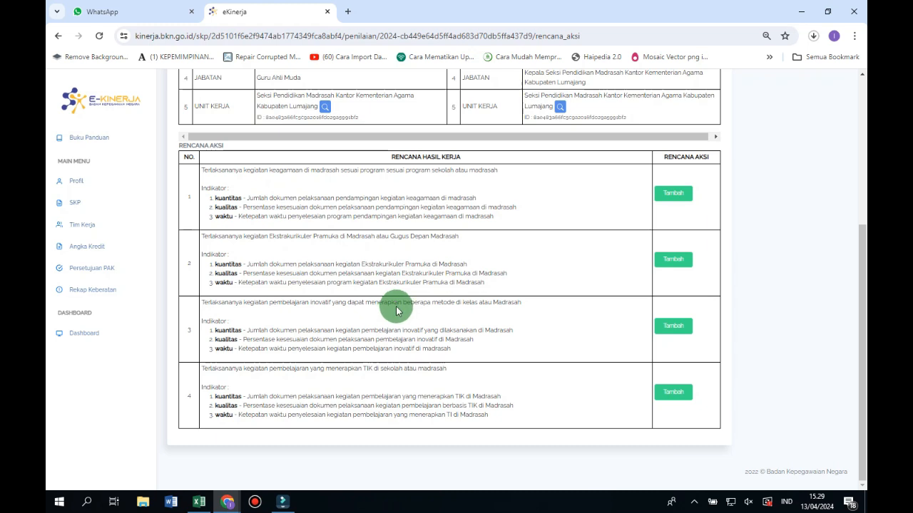
click(665, 332)
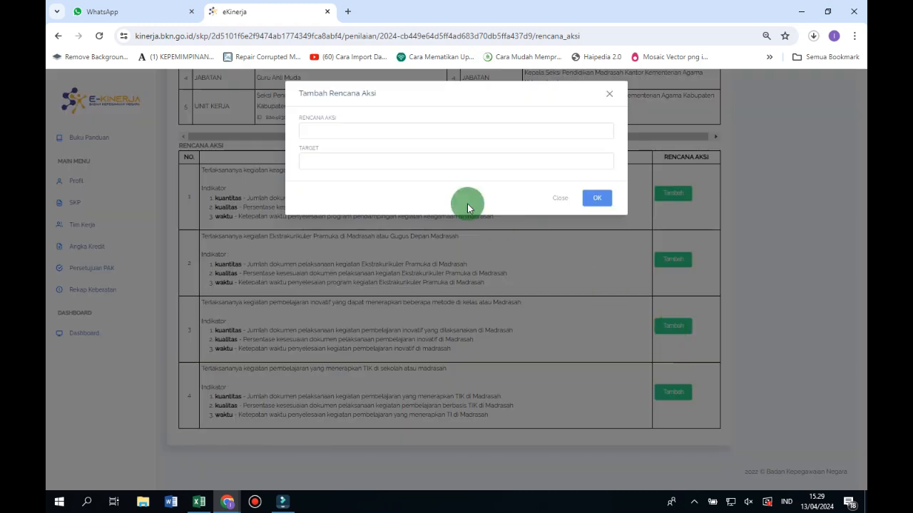
click(371, 130)
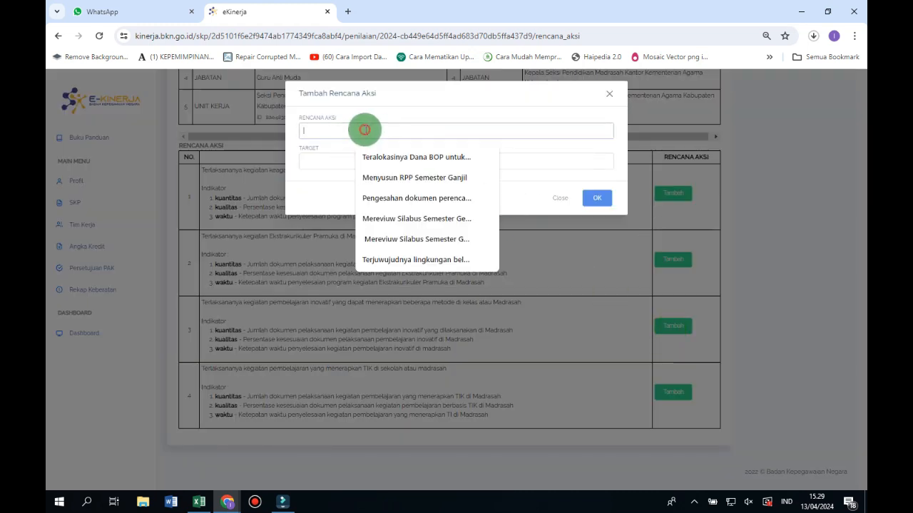
click(561, 201)
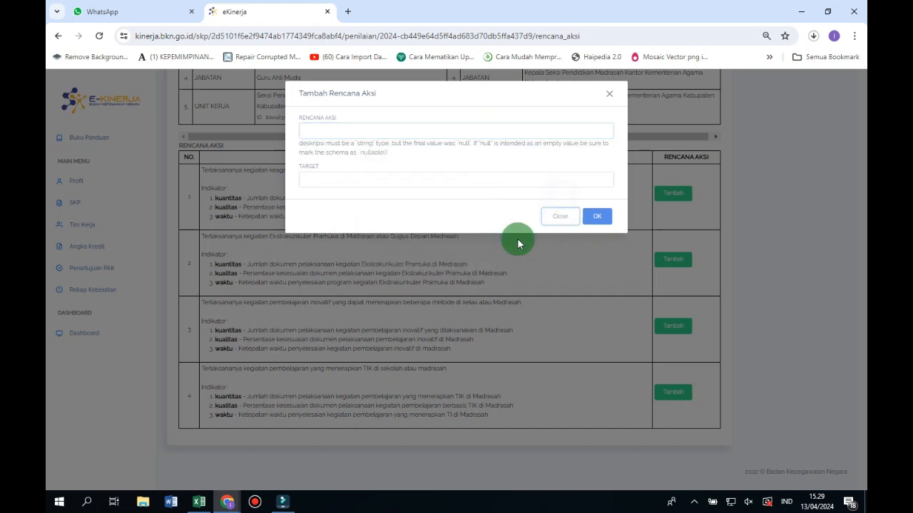
click(554, 214)
Step: Open Triwulan 1's Pengisian Bukti Dukung page from the 2024 SKP's Penilaian and examine the Hasil Kerja table's annual targets
click(91, 202)
click(313, 203)
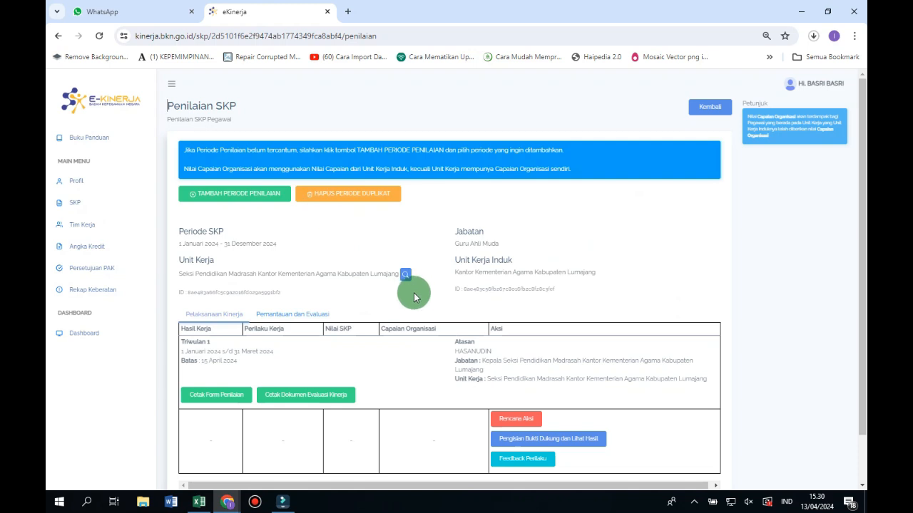
scroll(456, 331, down, 1)
click(519, 385)
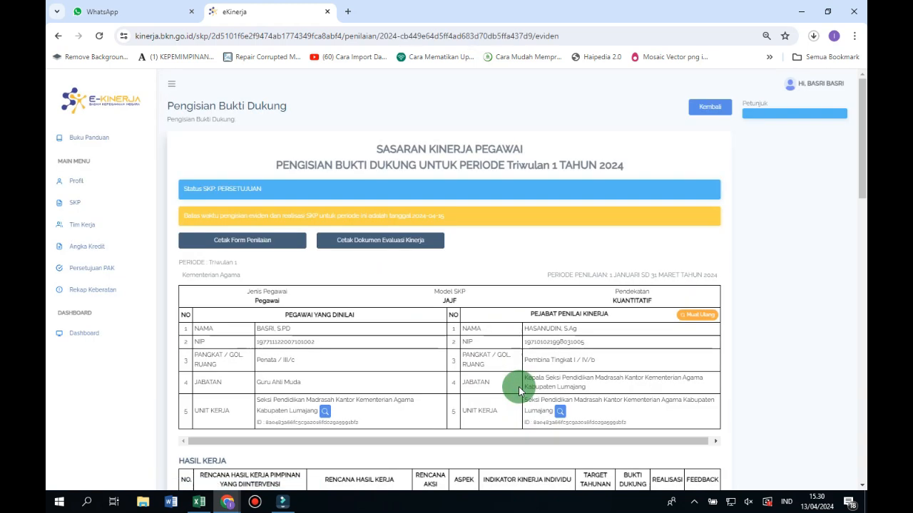
scroll(519, 392, down, 3)
scroll(526, 383, down, 5)
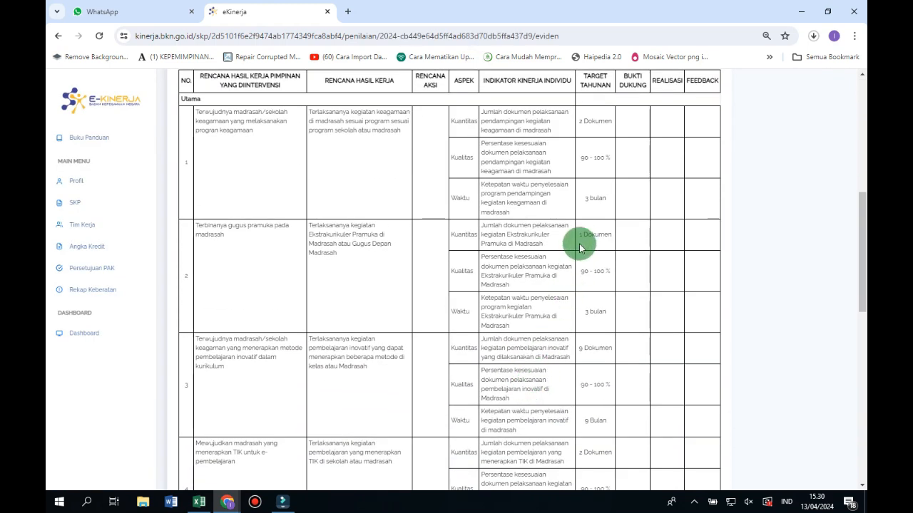
scroll(620, 302, up, 3)
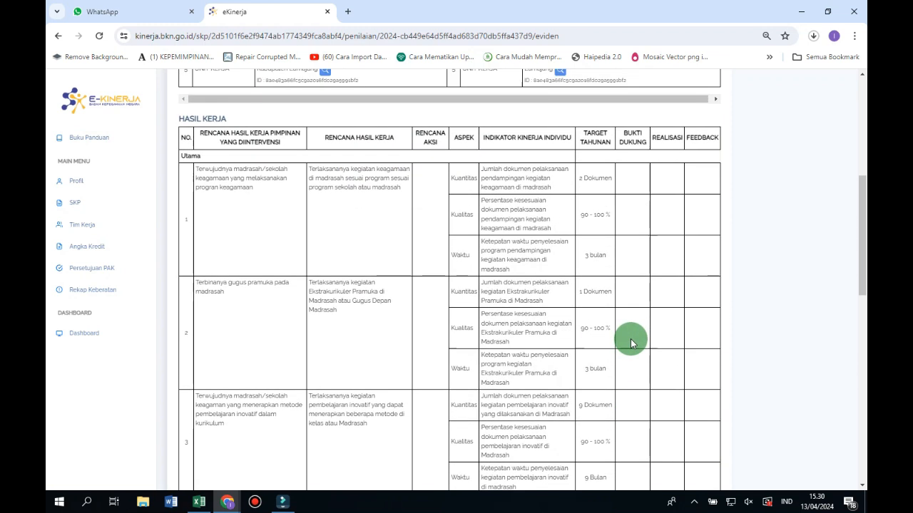
scroll(631, 343, up, 1)
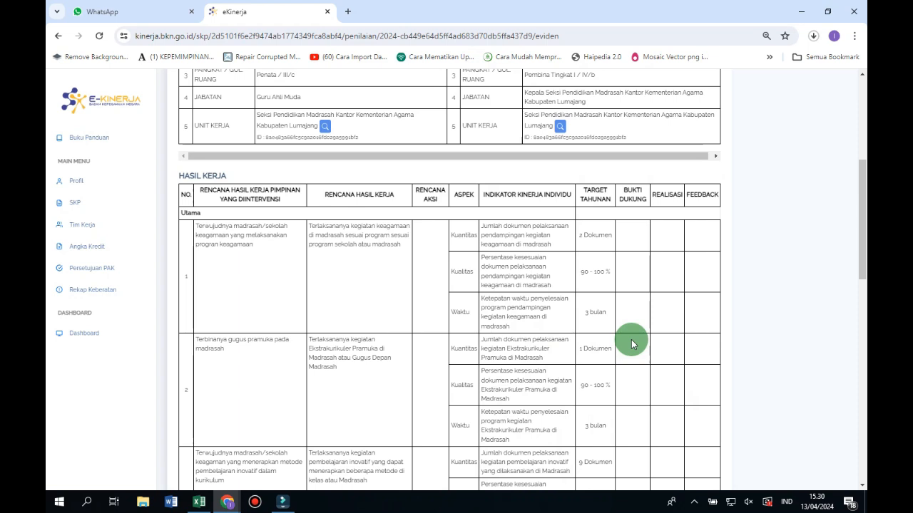
scroll(631, 343, up, 4)
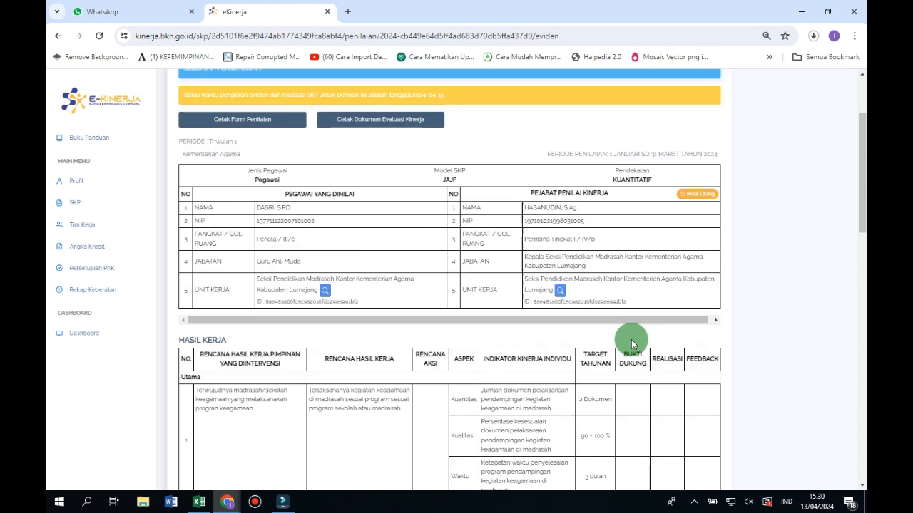
Step: Reopen the Triwulan 1 Bukti Dukung page through the SKP list and examine the Bukti Dukung cells of the work results
click(77, 203)
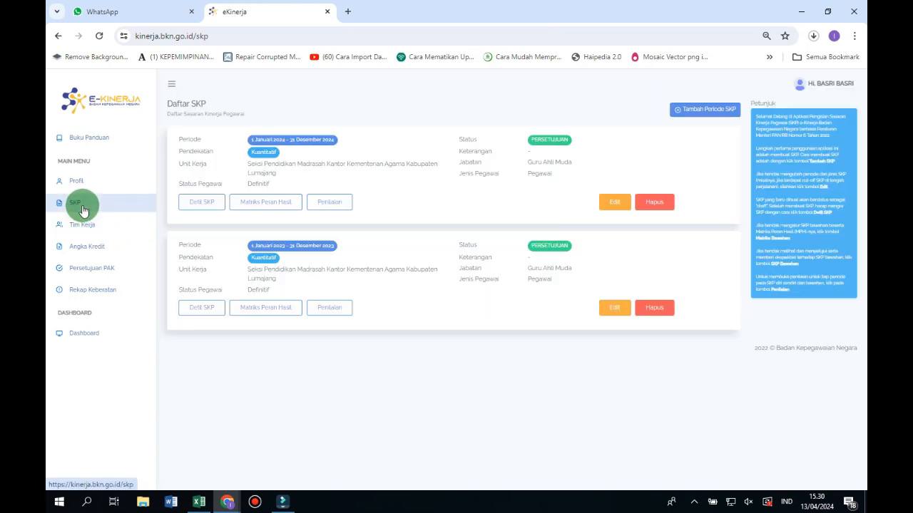
click(327, 203)
scroll(570, 342, down, 1)
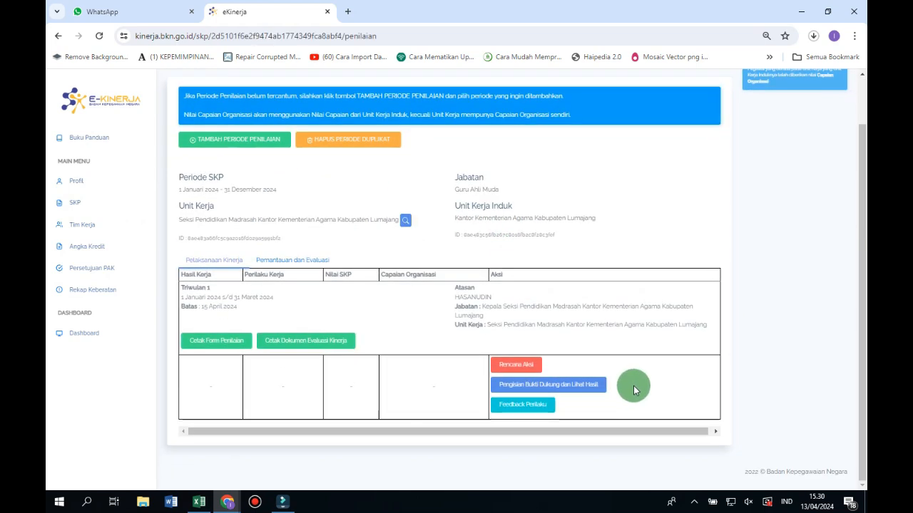
click(520, 391)
scroll(577, 352, down, 10)
click(629, 322)
click(636, 282)
click(636, 231)
click(636, 200)
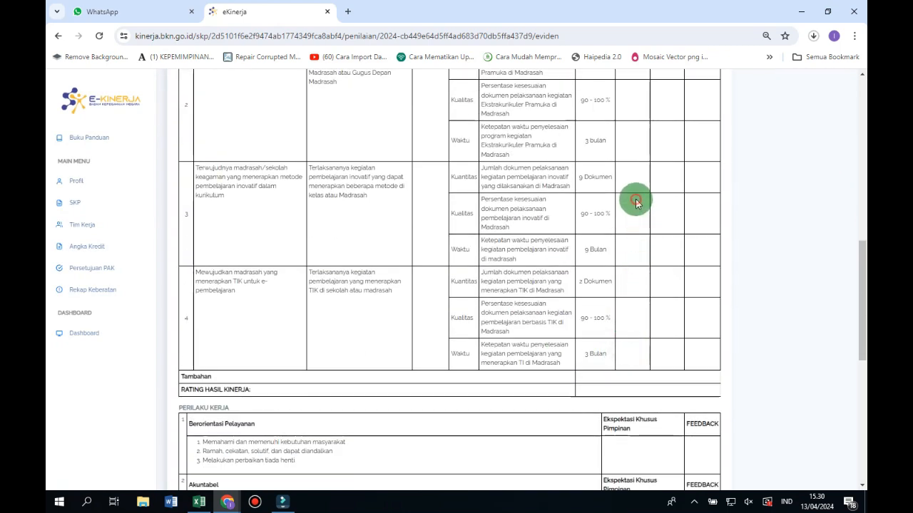
scroll(636, 200, up, 3)
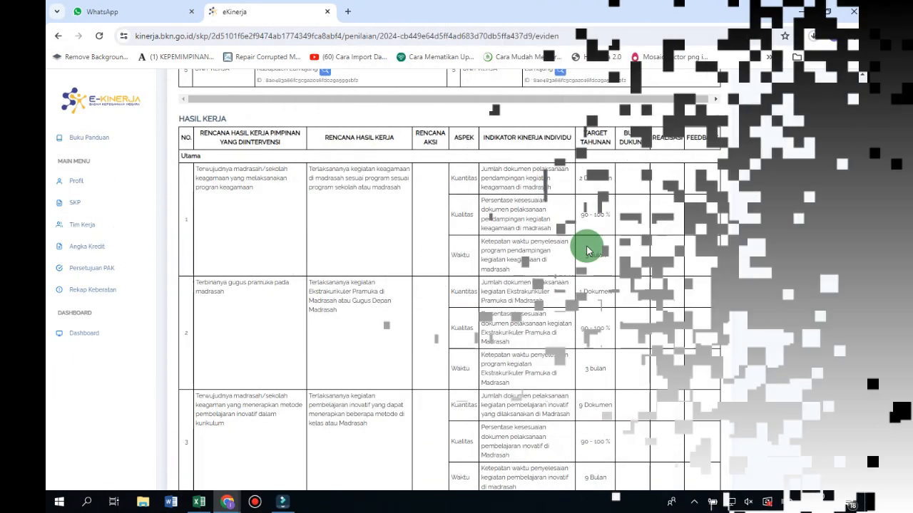
scroll(598, 285, up, 3)
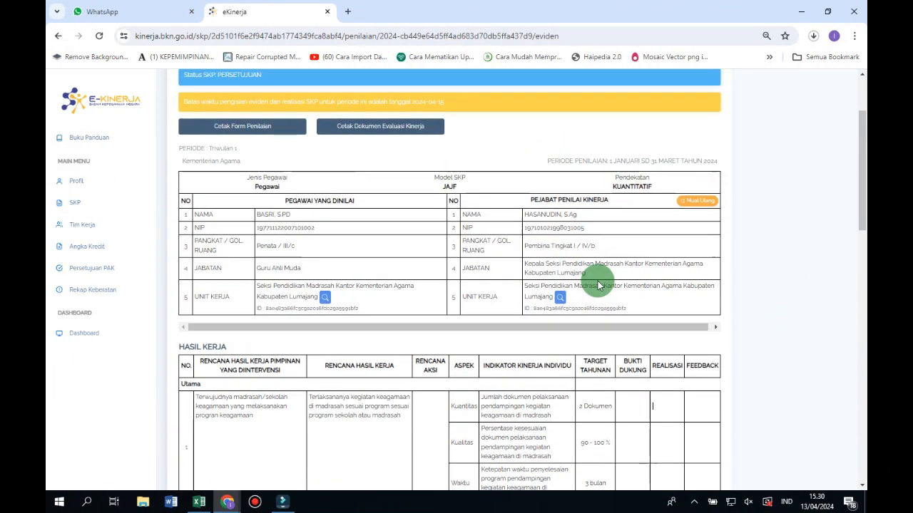
scroll(598, 285, up, 1)
Step: Return to the 2024 SKP's Penilaian page and open the Triwulan 1 Rencana Aksi at its Rencana Hasil Kerja table
click(77, 205)
click(330, 203)
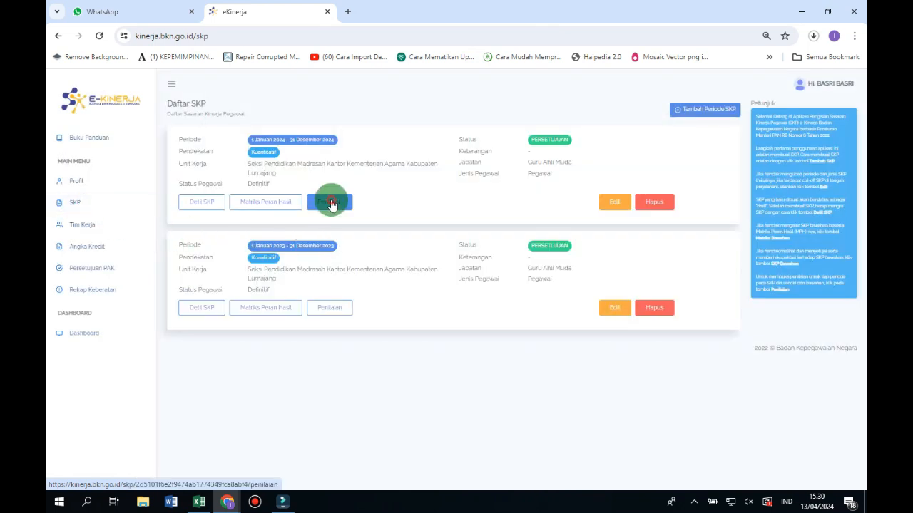
scroll(428, 328, down, 1)
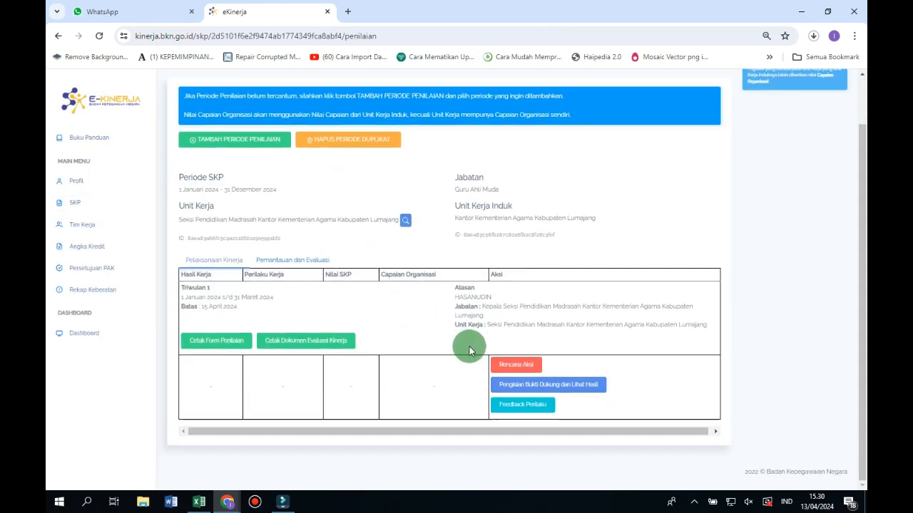
click(509, 366)
scroll(480, 337, down, 3)
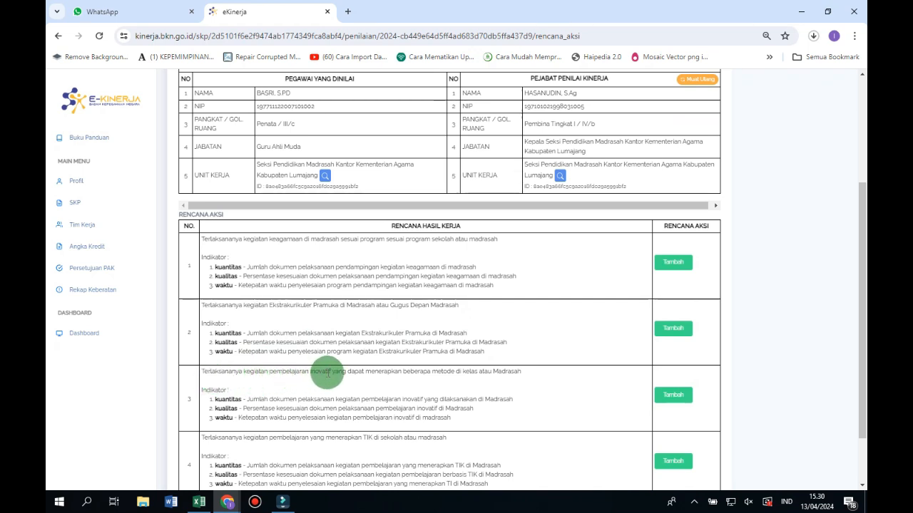
scroll(321, 370, down, 1)
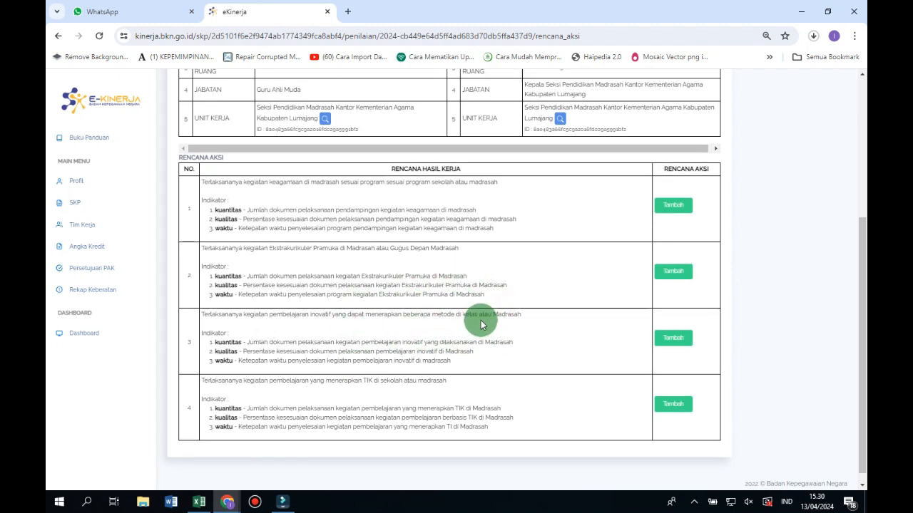
Step: Start a Rencana Aksi for the third work result, on innovative learning, with the description "Melaksanakan Pembelajaran kelas 4 KD, 4.5"
click(668, 341)
click(315, 135)
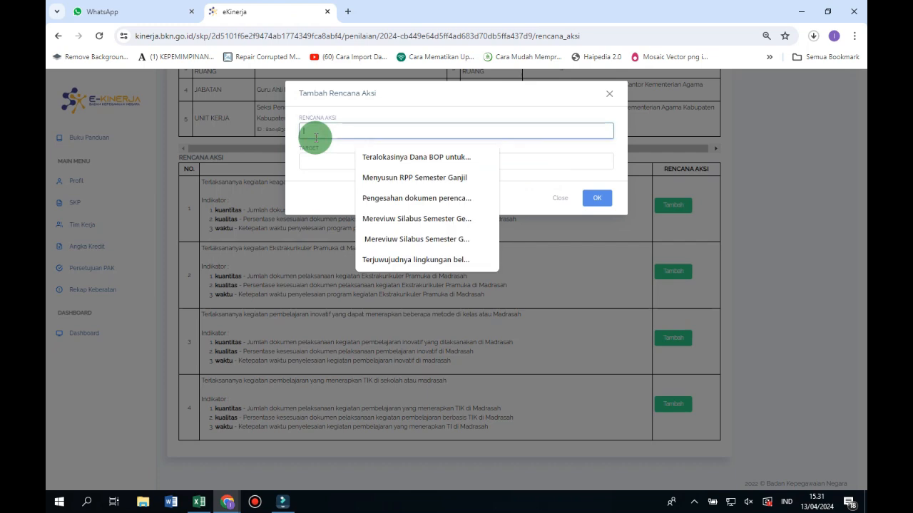
text(Me)
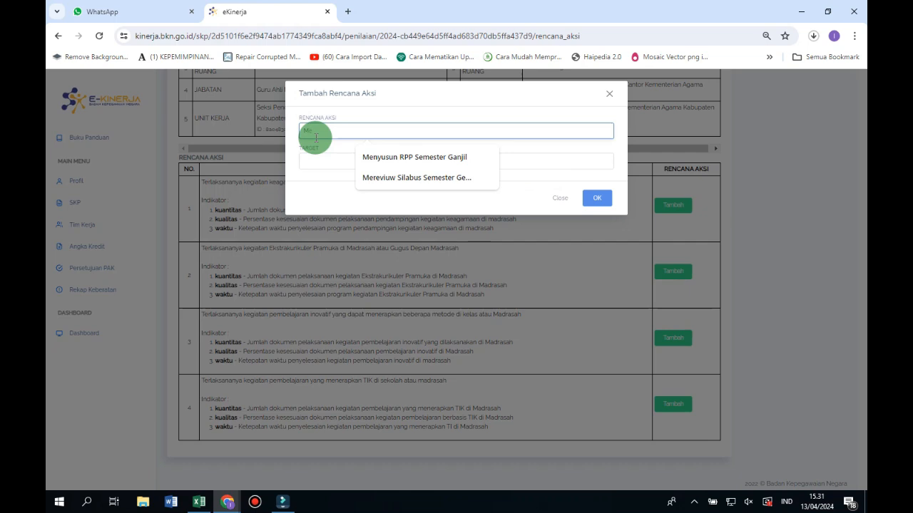
text(laksanakan)
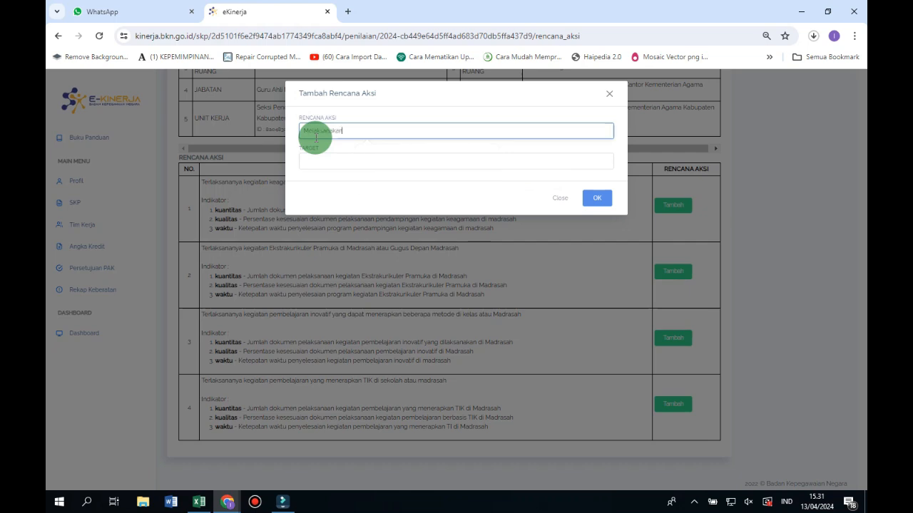
text( Pembelajaran kelas 4)
text(KD. 4.6)
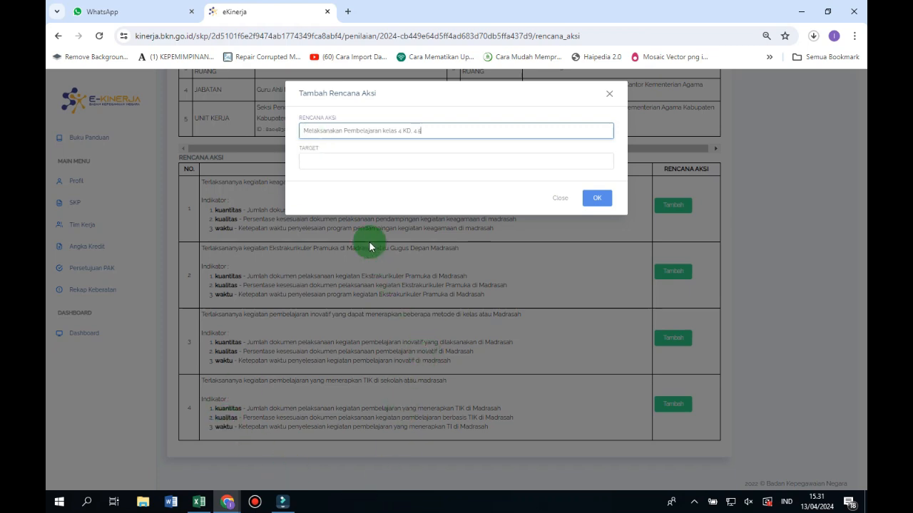
Step: Set the new Rencana Aksi's target to 24 JTM and save the entry
click(318, 161)
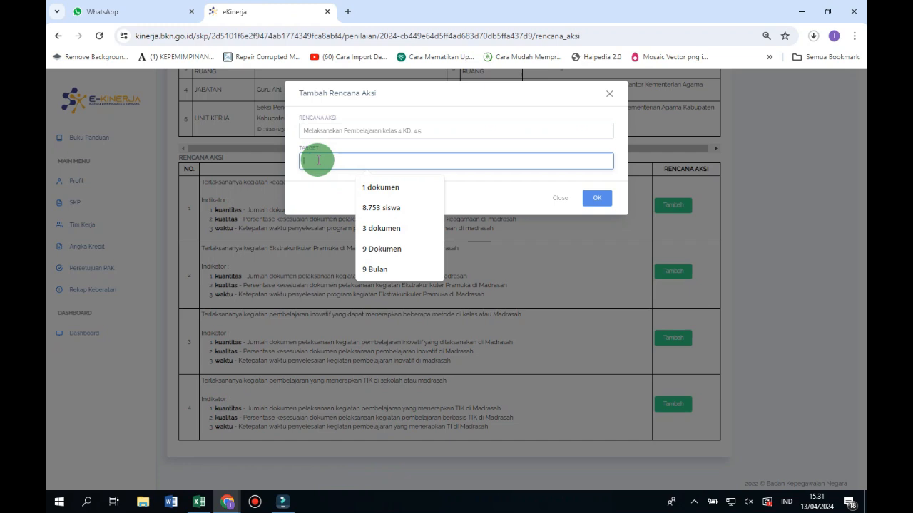
click(319, 185)
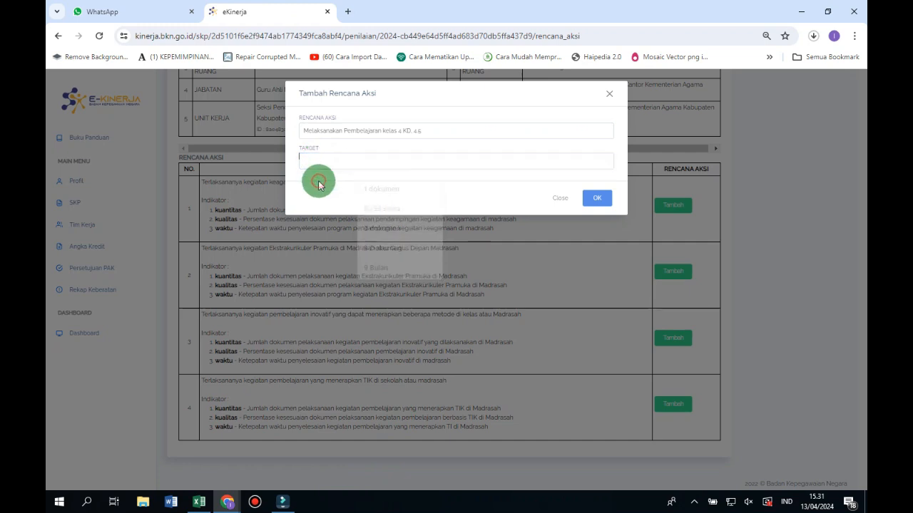
click(315, 161)
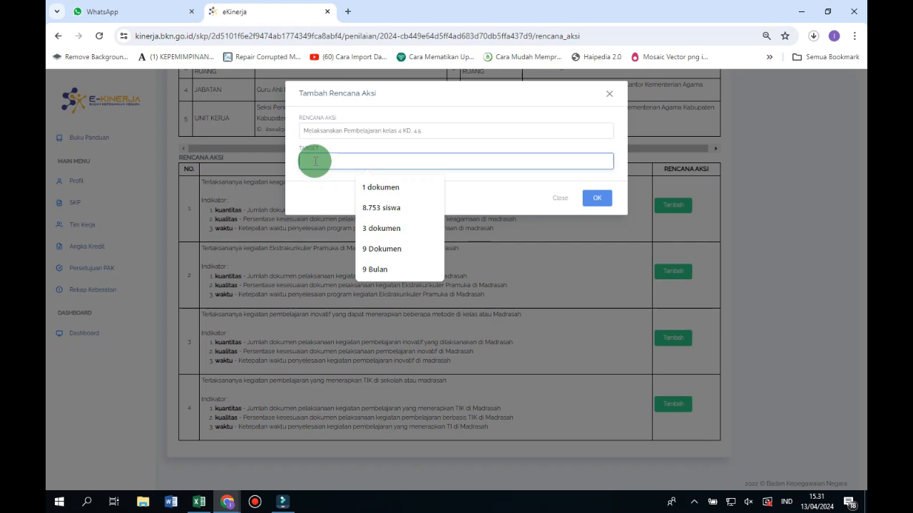
click(316, 179)
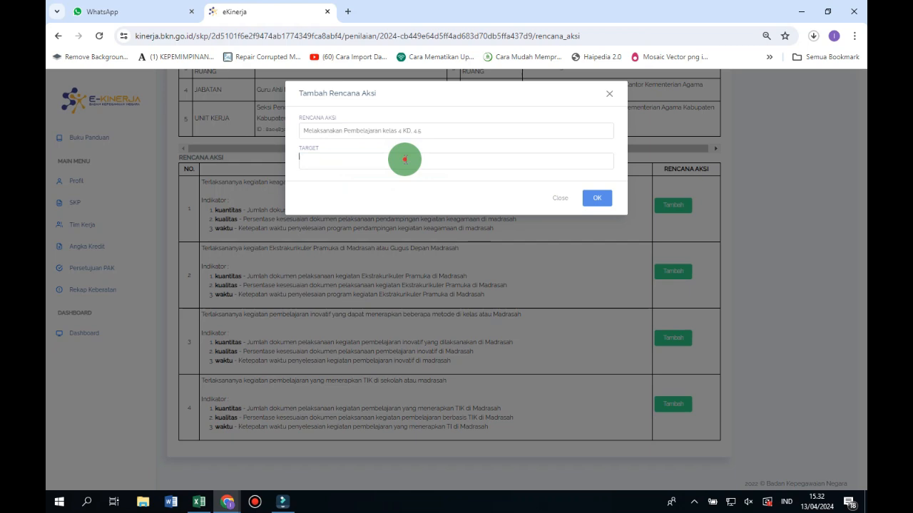
click(405, 160)
text(24 JTM)
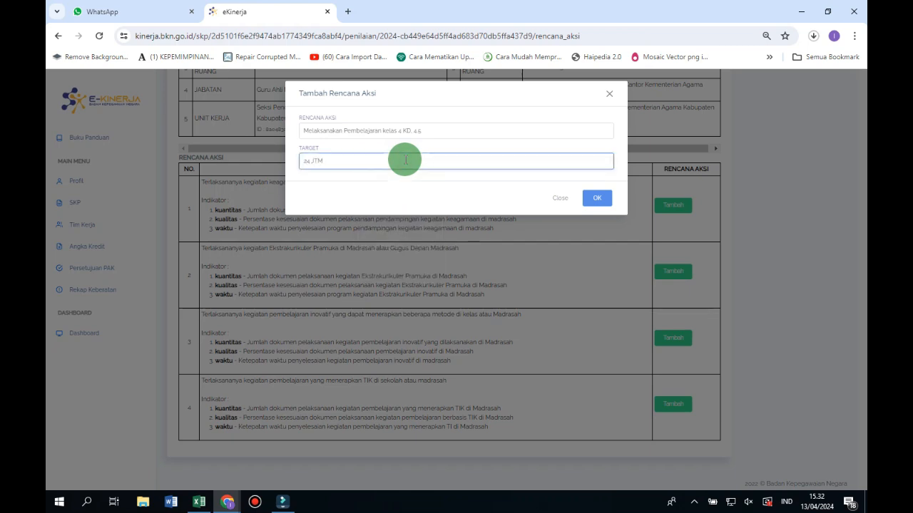
click(598, 199)
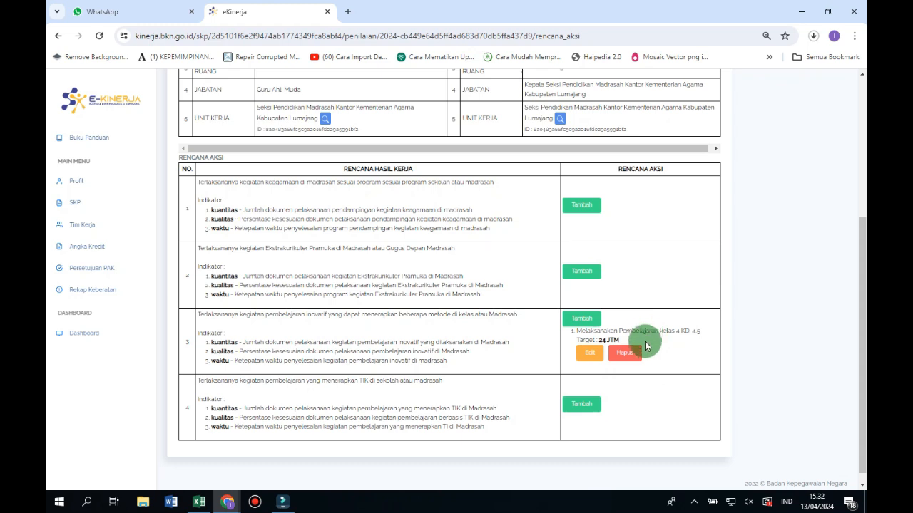
Step: Edit the kelas 4 Rencana Aksi under the third work result, setting its target to 12 JTM, and save it
click(582, 320)
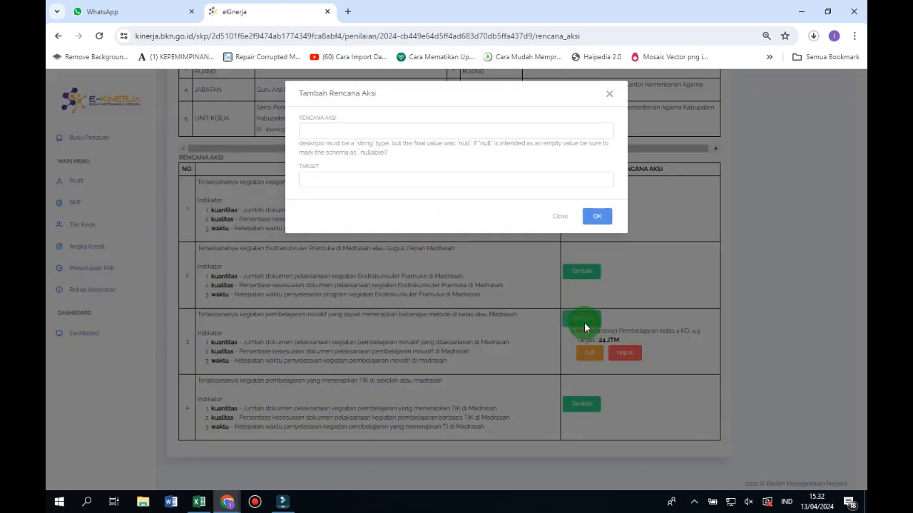
click(562, 217)
drag(577, 330, 698, 332)
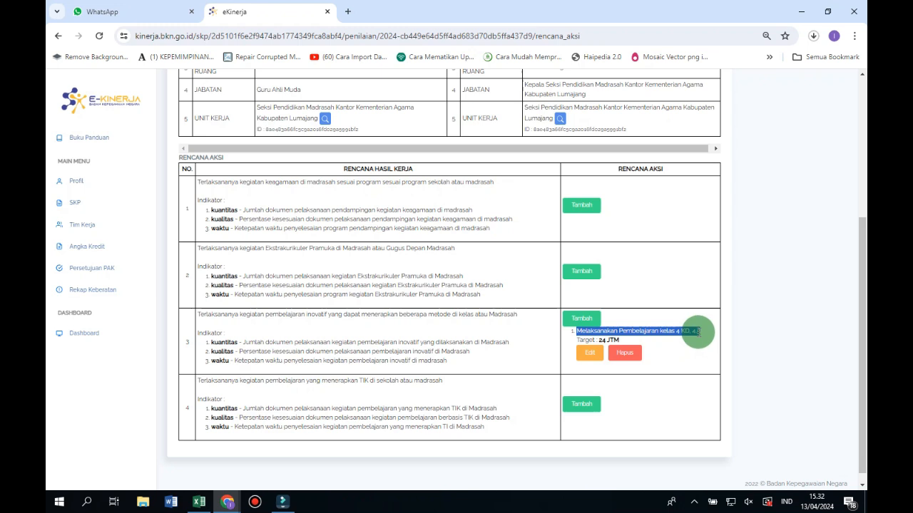
click(589, 352)
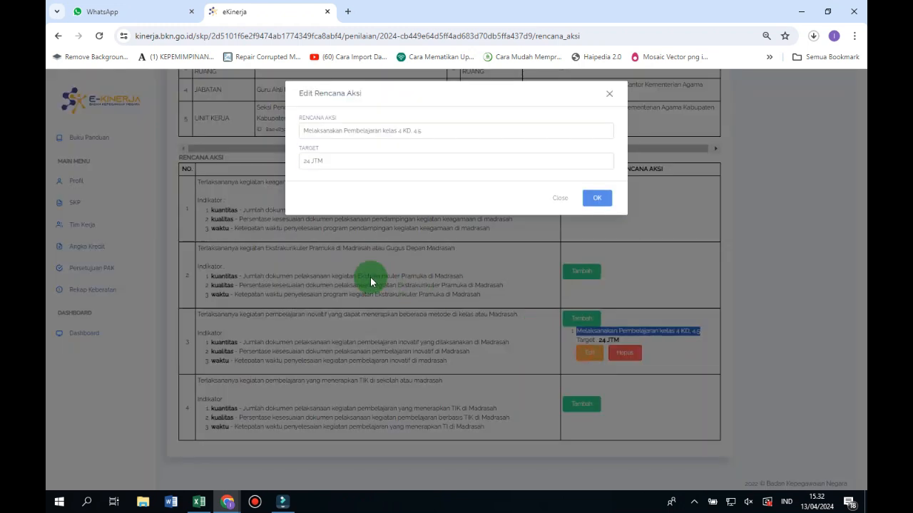
double_click(311, 163)
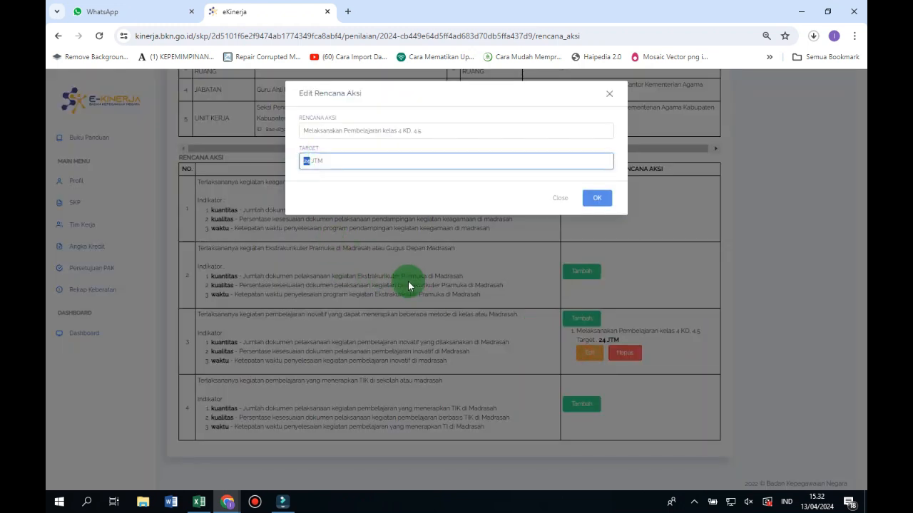
text(12)
click(587, 203)
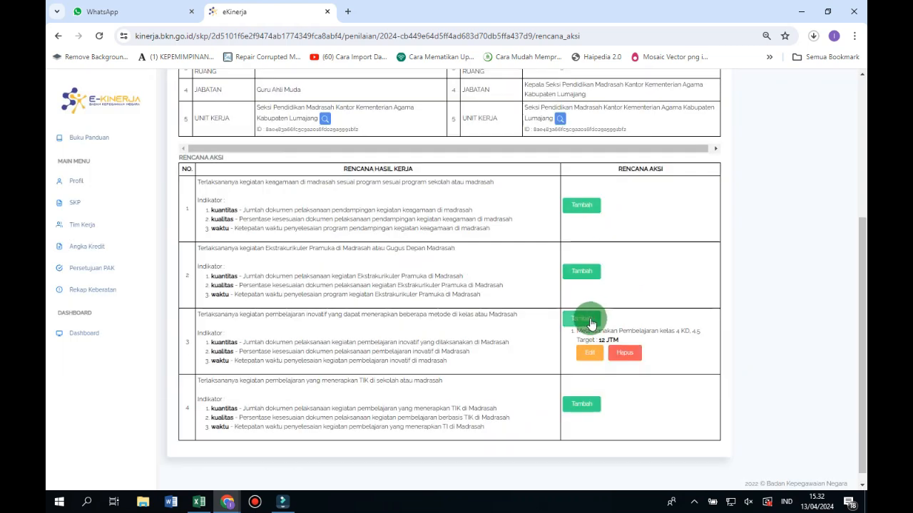
Step: Start another Rencana Aksi for the third work result, reusing the earlier description changed to "Melaksanakan Pembelajaran kelas 3 KD, 3.1.5"
click(589, 317)
click(316, 132)
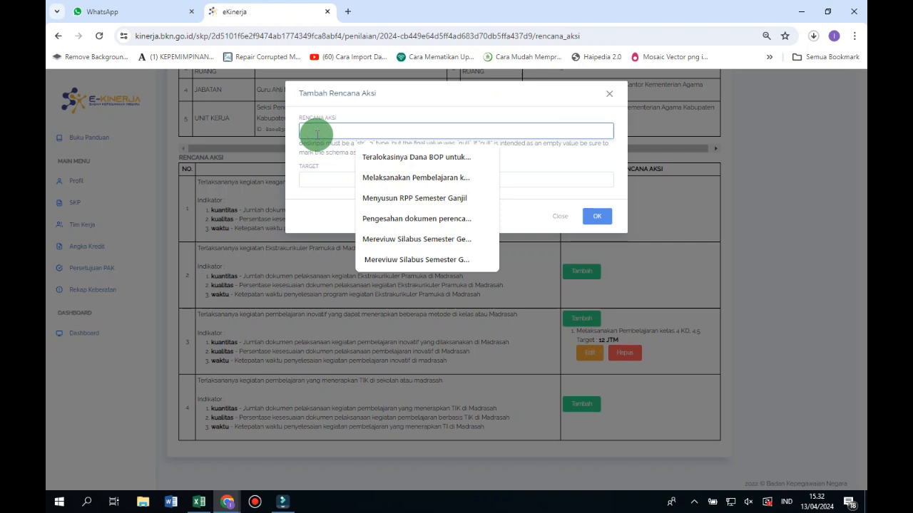
key(Down)
key(Down)
key(Return)
click(397, 132)
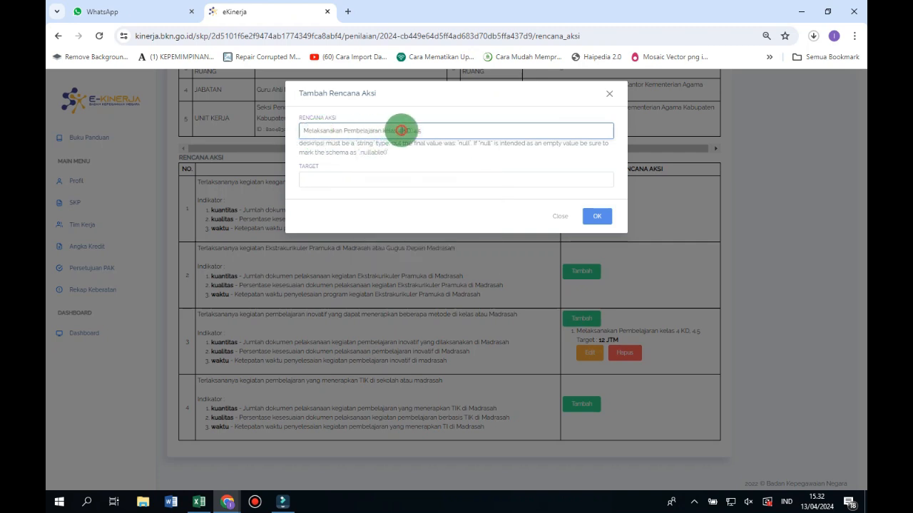
key(BackSpace)
text(3)
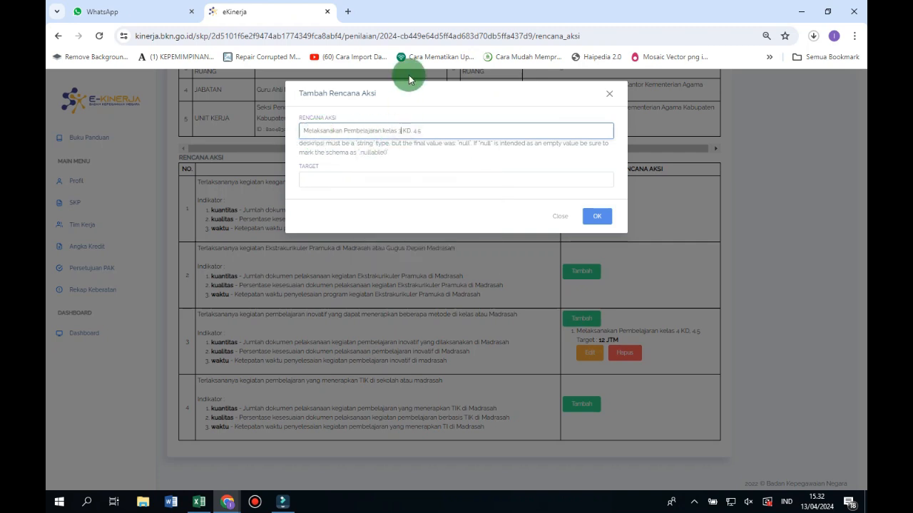
drag(417, 131, 414, 131)
key(BackSpace)
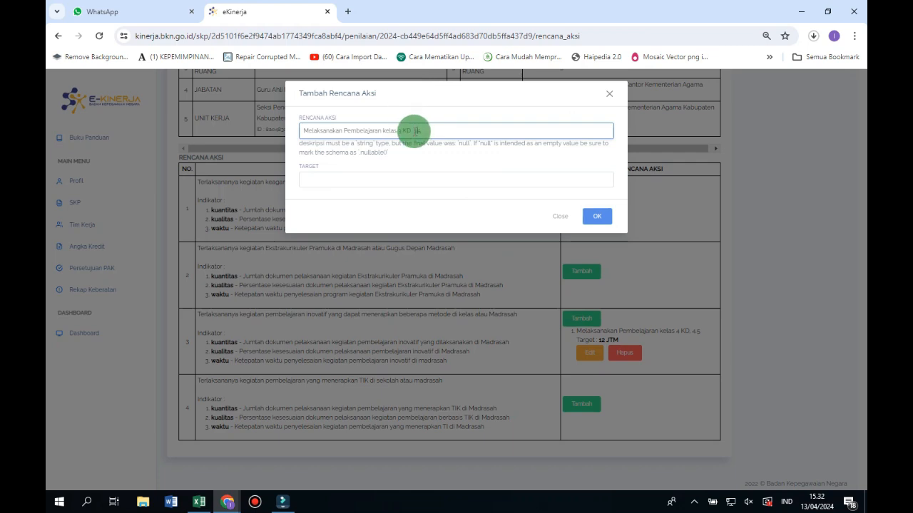
text(3)
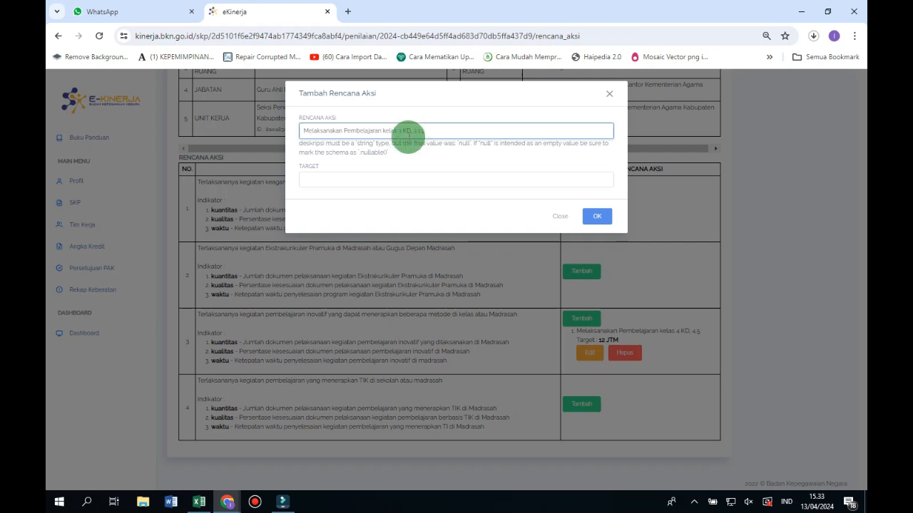
Step: Set the kelas 3 Rencana Aksi's target to 12 JTM and save the entry
click(350, 179)
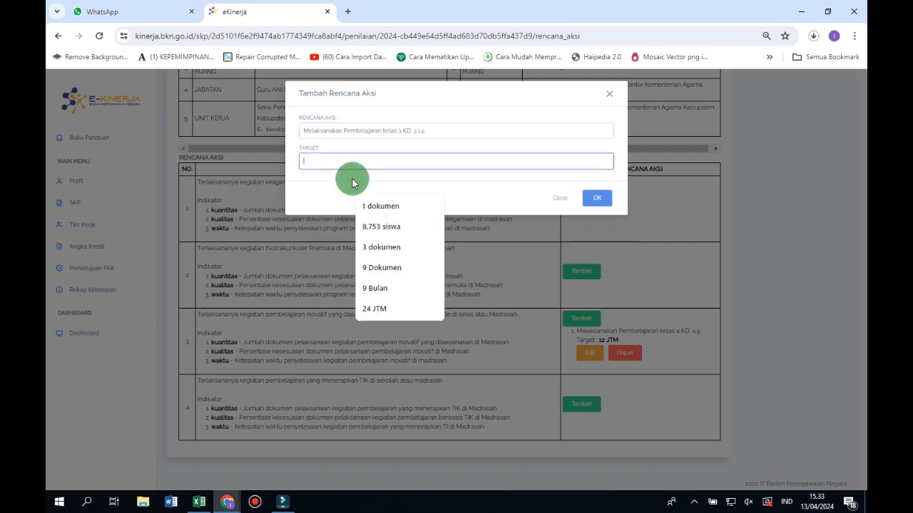
text(12)
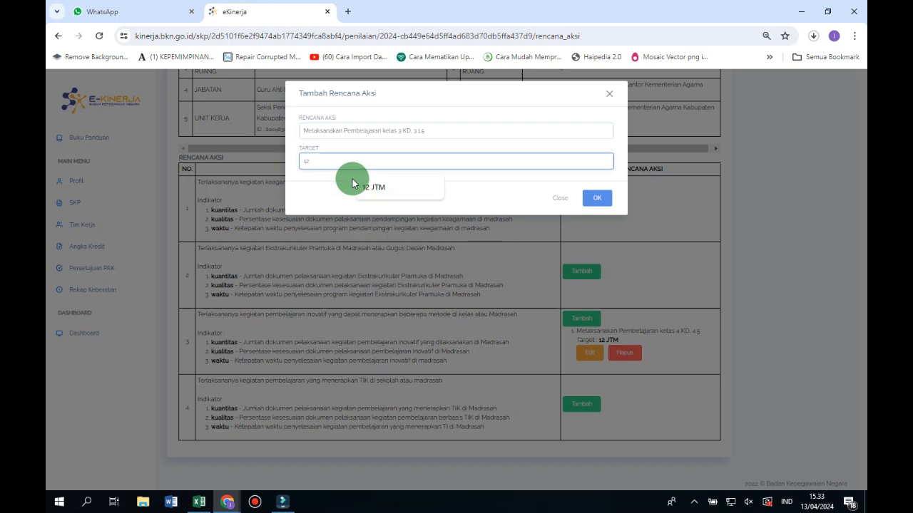
click(362, 187)
click(596, 198)
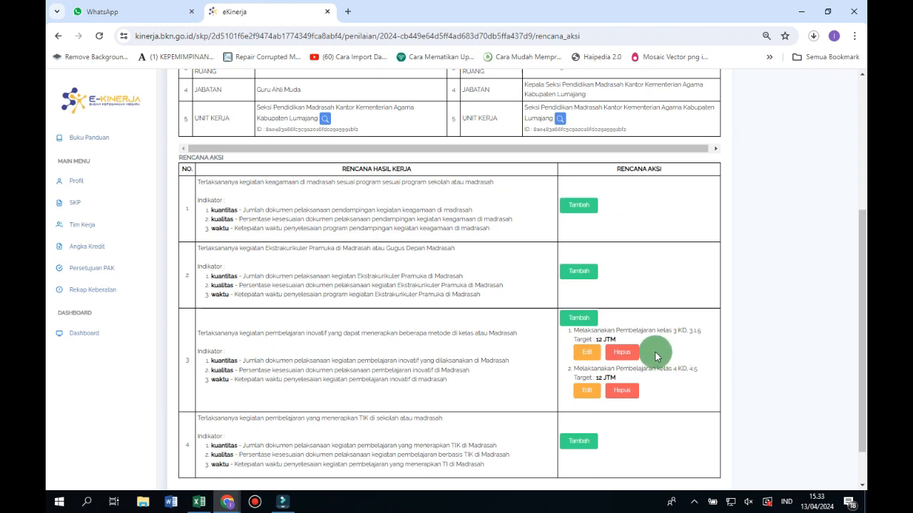
Step: Return to the SKP's Penilaian page and open Triwulan 1's Pengisian Bukti Dukung page
scroll(649, 353, down, 1)
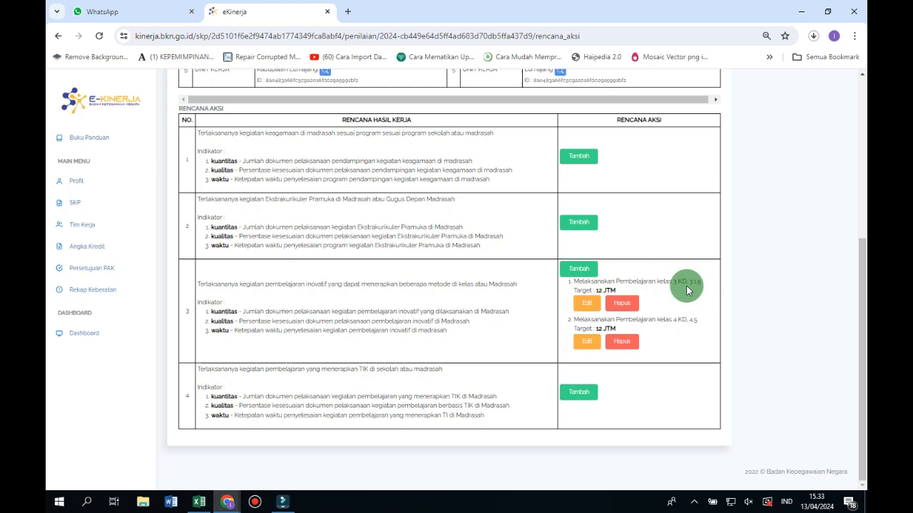
scroll(686, 285, up, 3)
scroll(688, 285, up, 1)
click(713, 112)
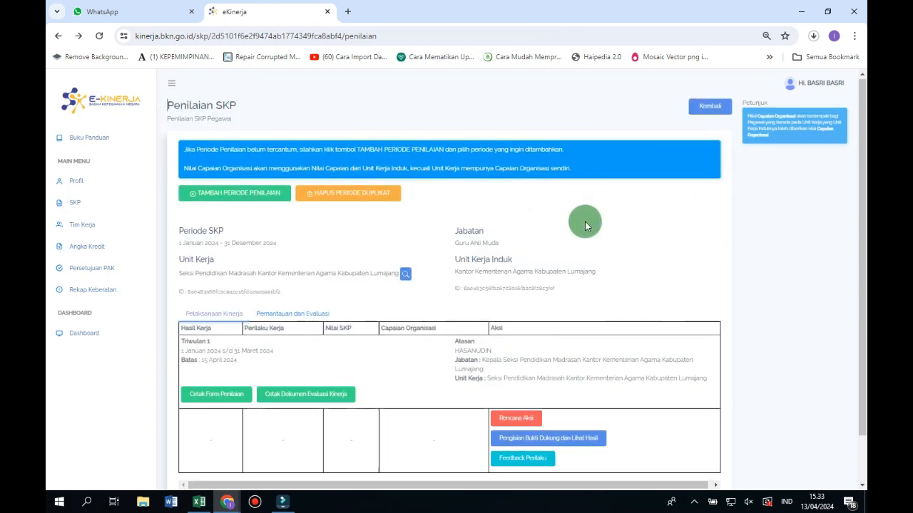
scroll(586, 223, down, 1)
click(520, 389)
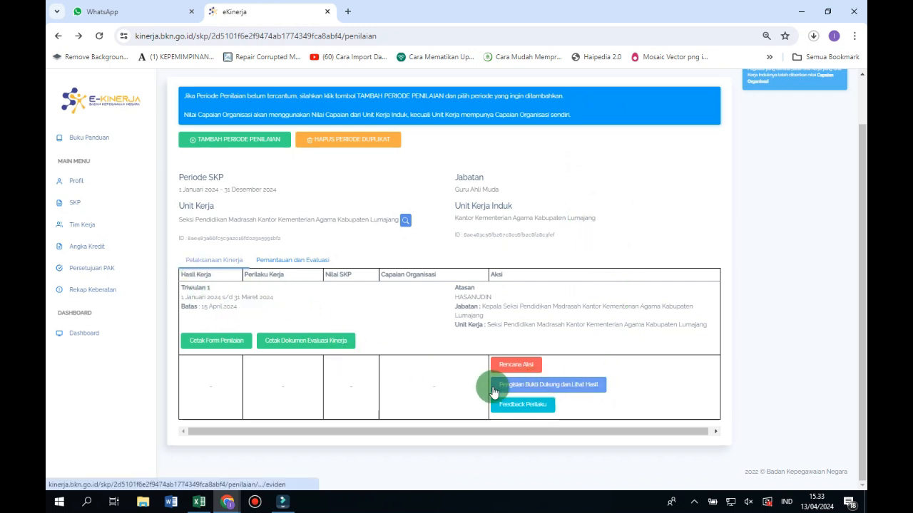
click(509, 390)
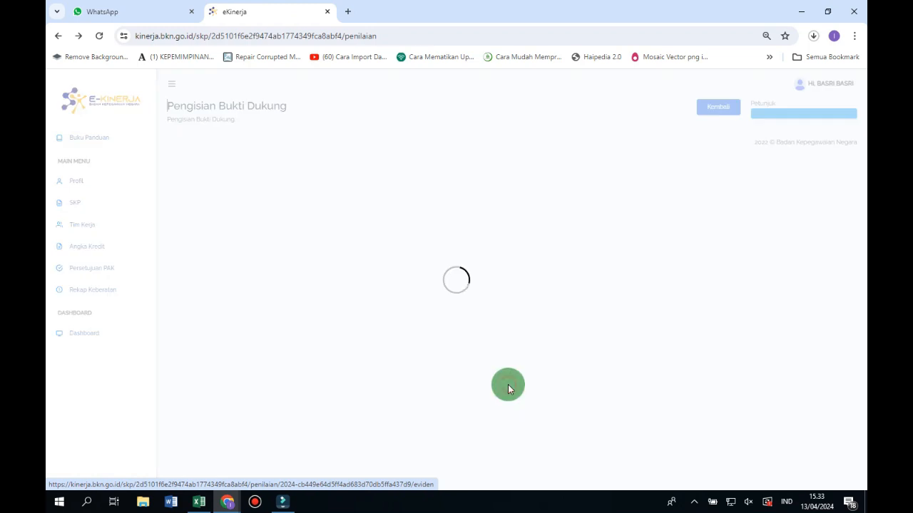
Step: Examine the Hasil Kerja table's Rencana Aksi column and the Bukti Dukung and Realisasi cells of the third work result
drag(865, 132, 853, 251)
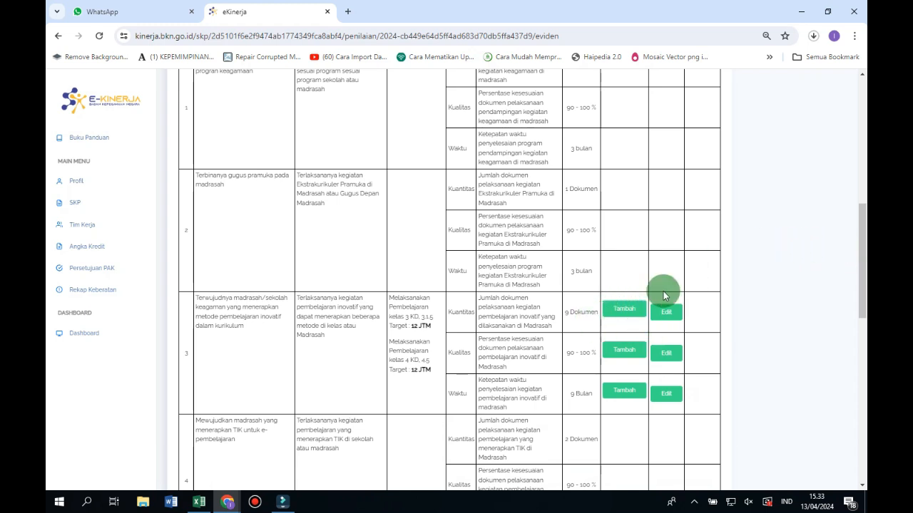
drag(860, 266, 860, 230)
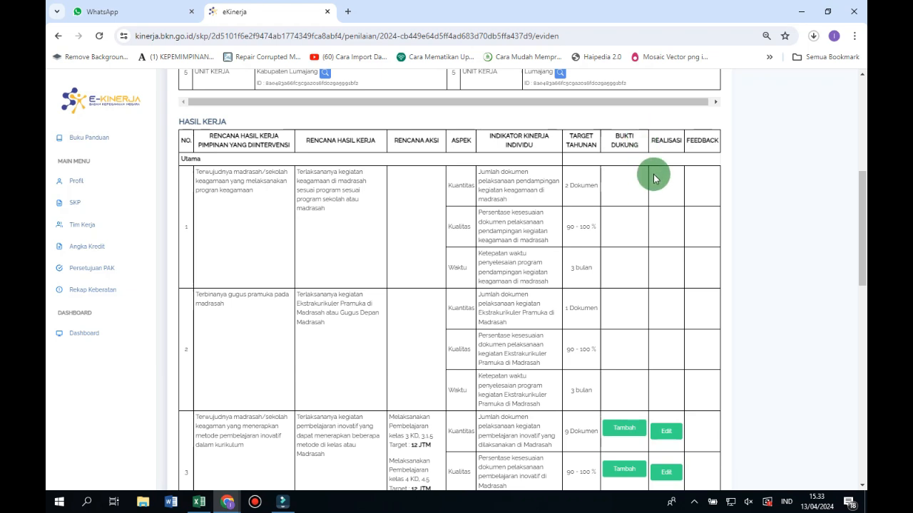
mouse_move(860, 228)
mouse_down()
mouse_move(859, 259)
mouse_move(864, 236)
mouse_up()
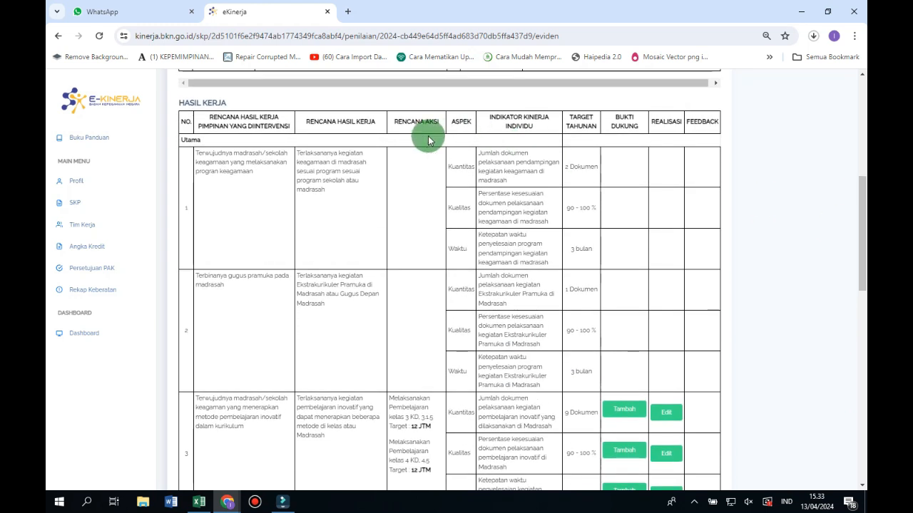
drag(394, 122, 440, 125)
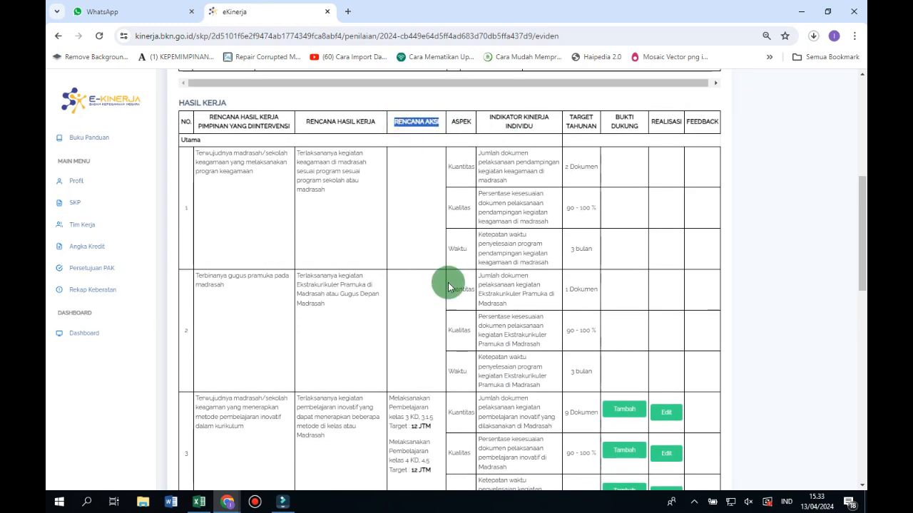
scroll(434, 320, down, 3)
click(426, 351)
drag(426, 351, 389, 284)
click(798, 302)
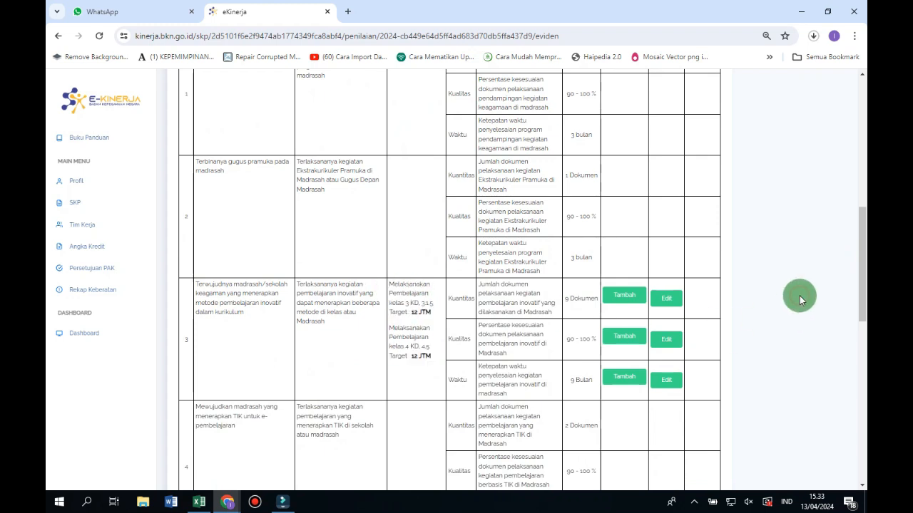
Step: Add a Bukti Dukung named RHK-3.1 with the previously used Google Drive folder link to the third work result's Kuantitas indicator
click(632, 302)
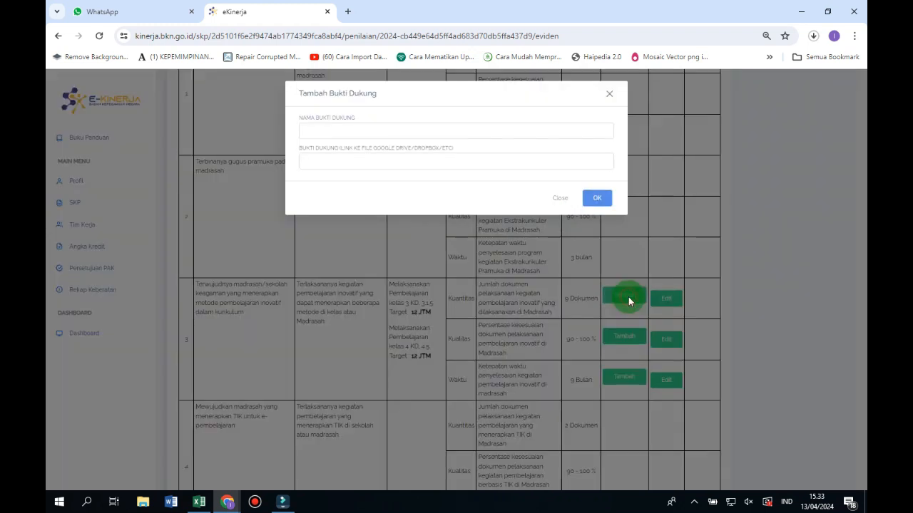
click(330, 131)
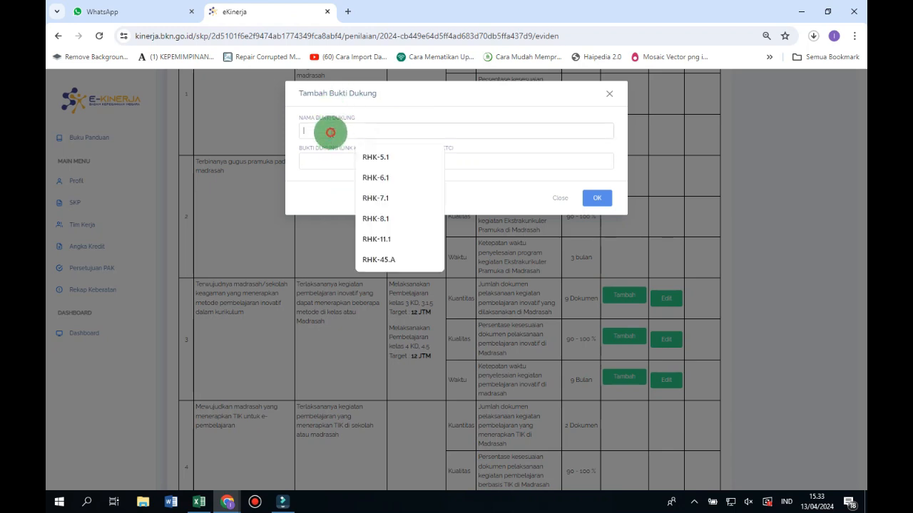
text(RHK)
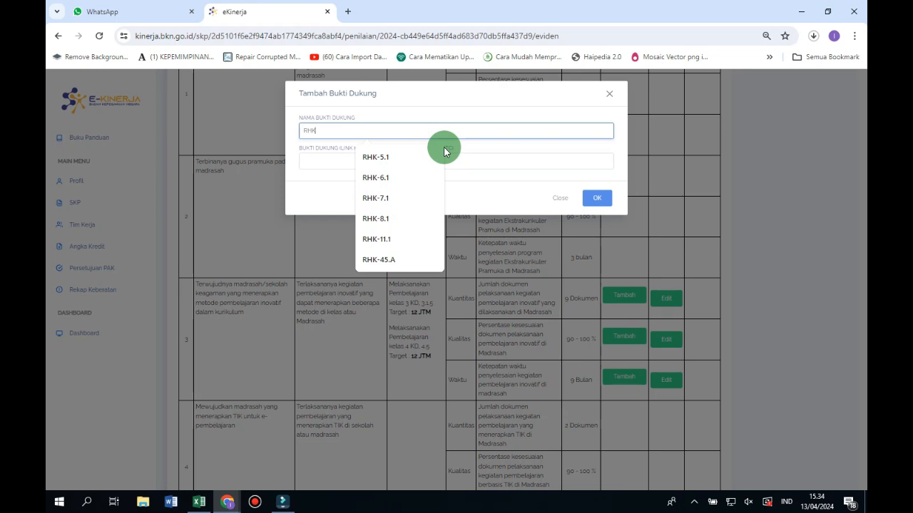
text(-3)
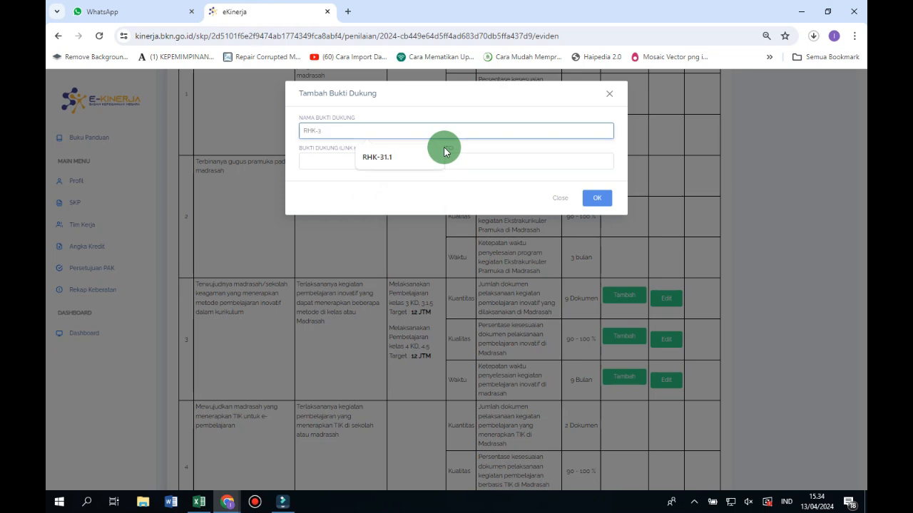
text(.)
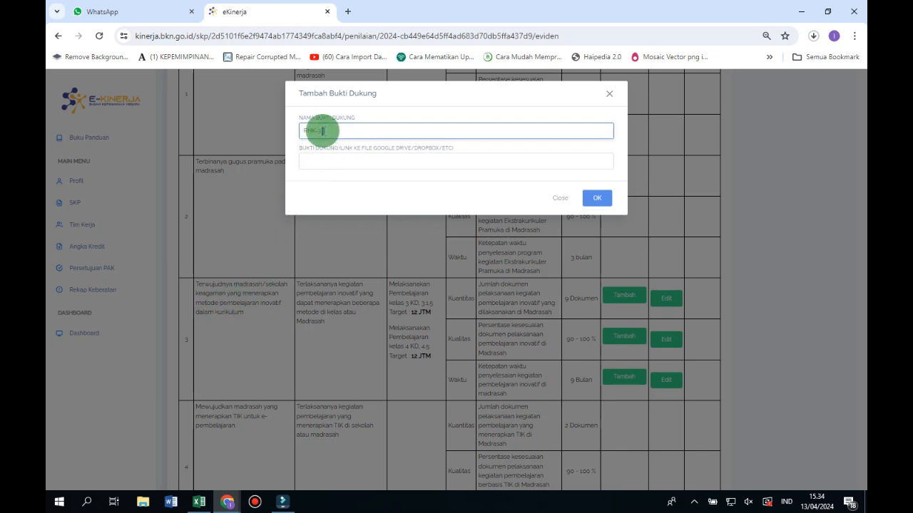
drag(322, 131, 335, 131)
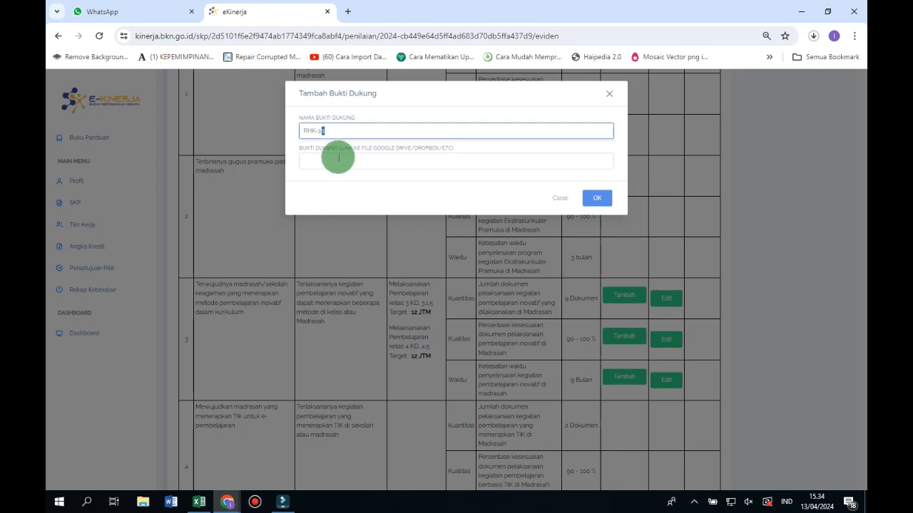
click(338, 158)
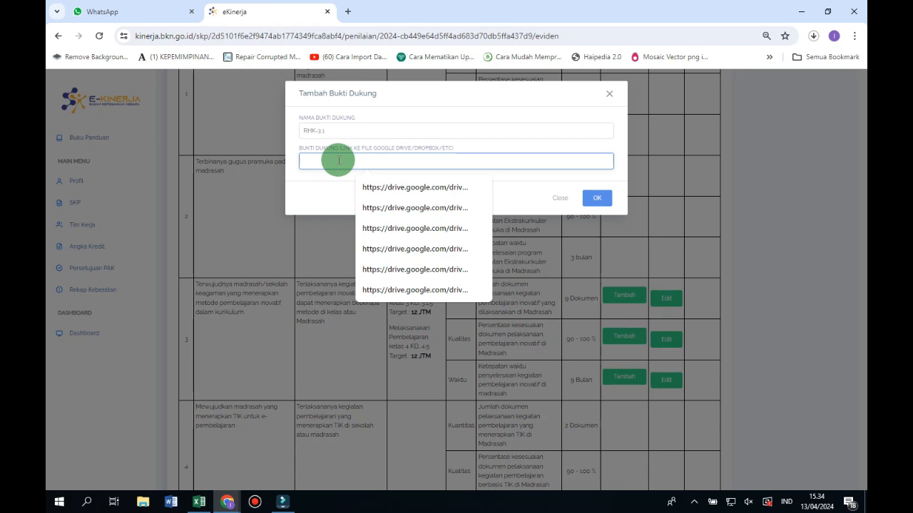
click(393, 187)
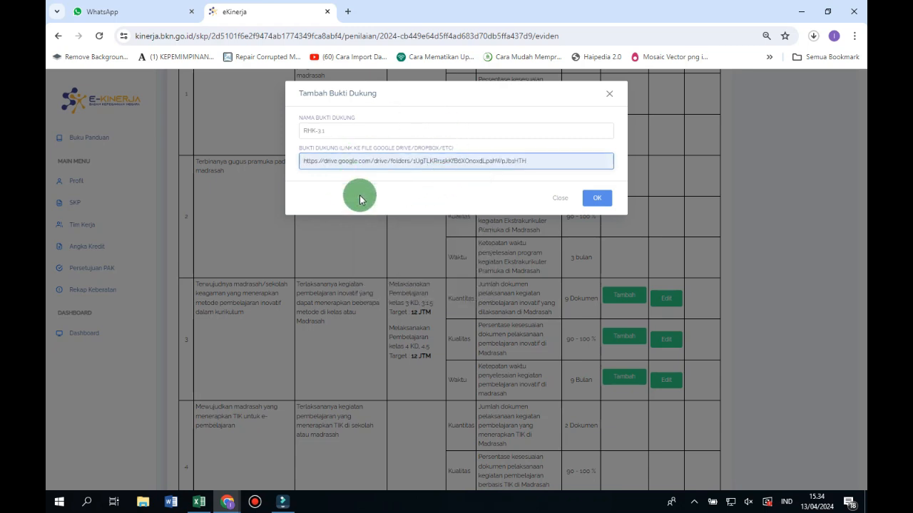
click(594, 199)
Step: Add a Bukti Dukung named RHK-3.1 with the same Google Drive folder link to the third work result's Kualitas indicator
scroll(595, 205, down, 1)
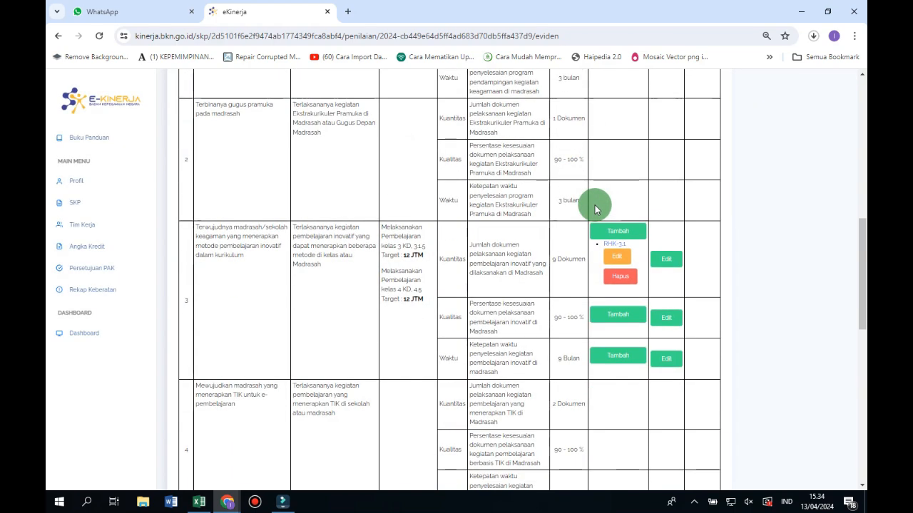
click(631, 317)
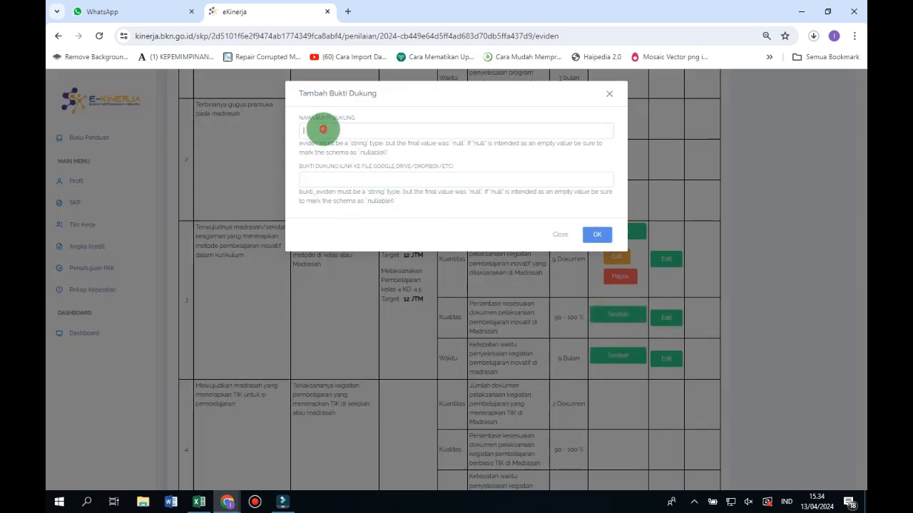
click(326, 128)
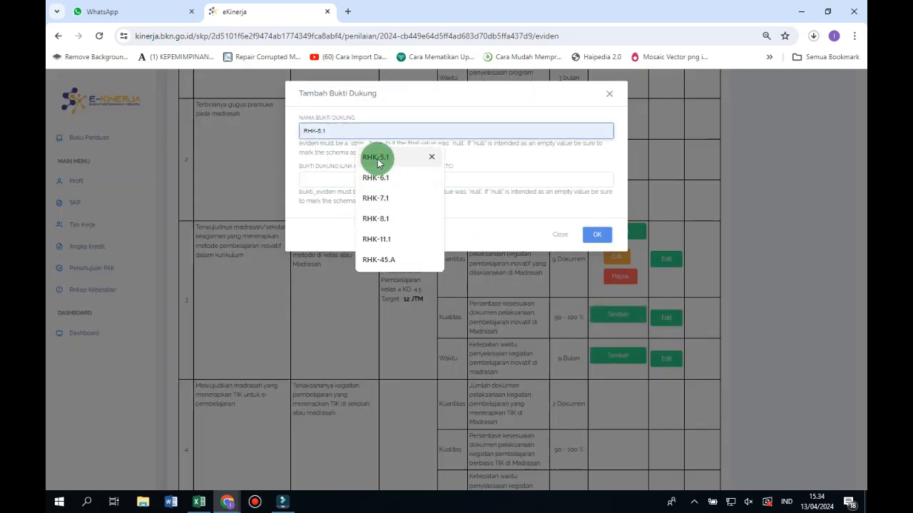
text(RH)
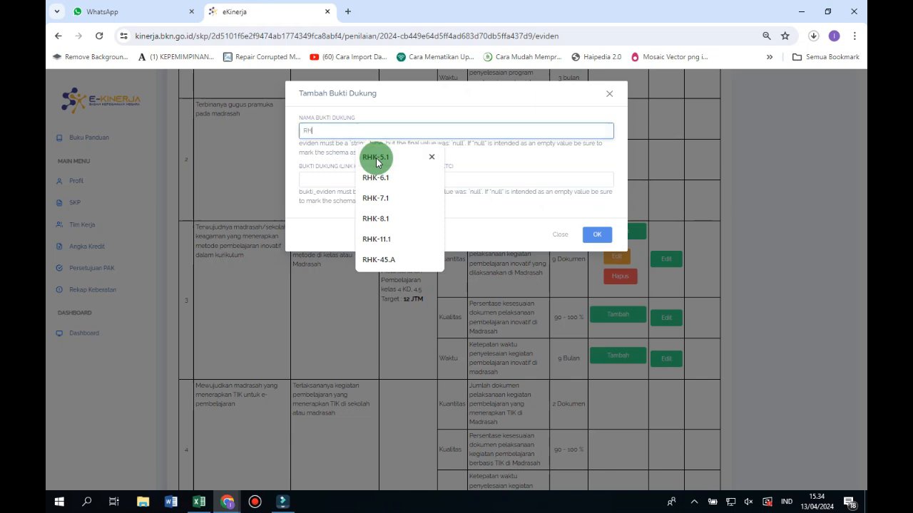
text(K-3.)
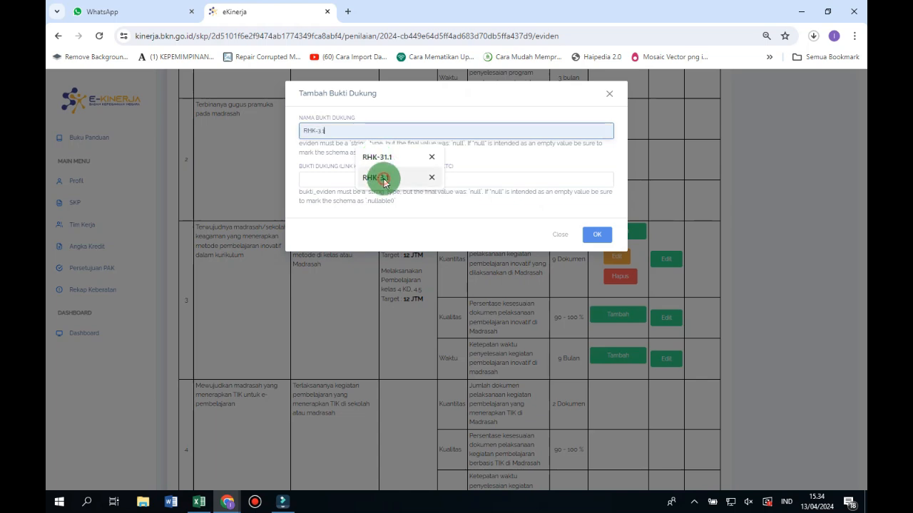
click(378, 178)
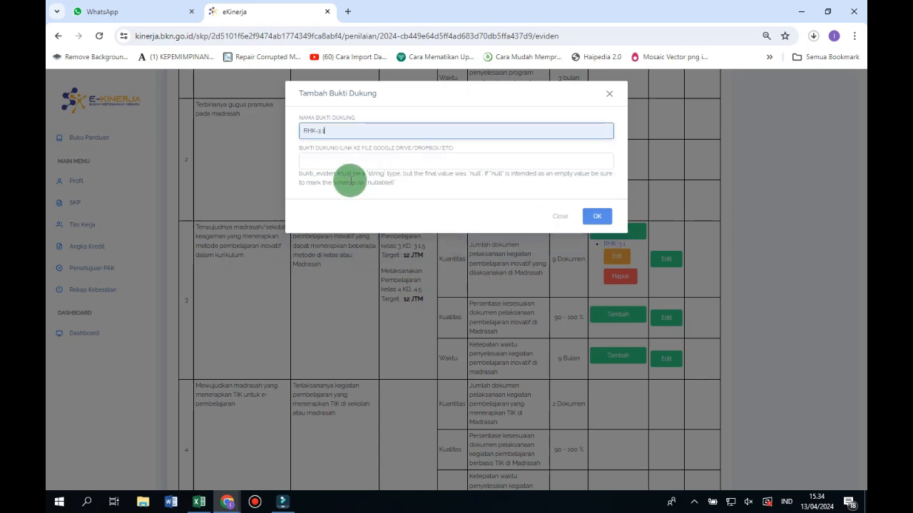
click(326, 163)
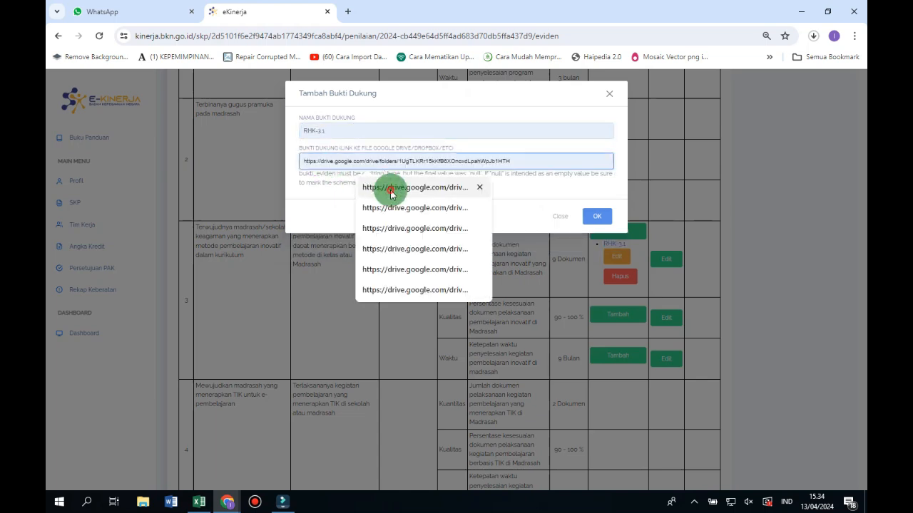
click(390, 189)
click(594, 197)
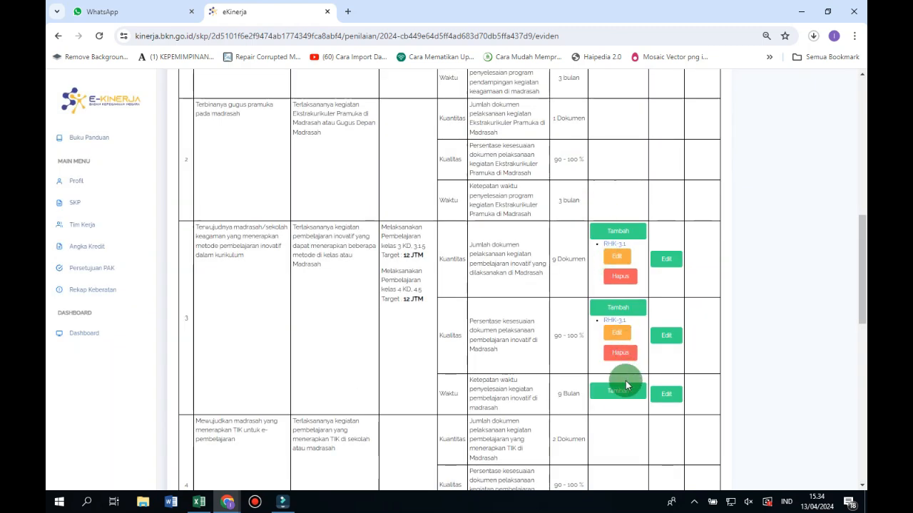
Step: Add a Bukti Dukung named RHK-3.1 with the same Google Drive folder link to the third work result's Waktu indicator
click(625, 386)
click(325, 132)
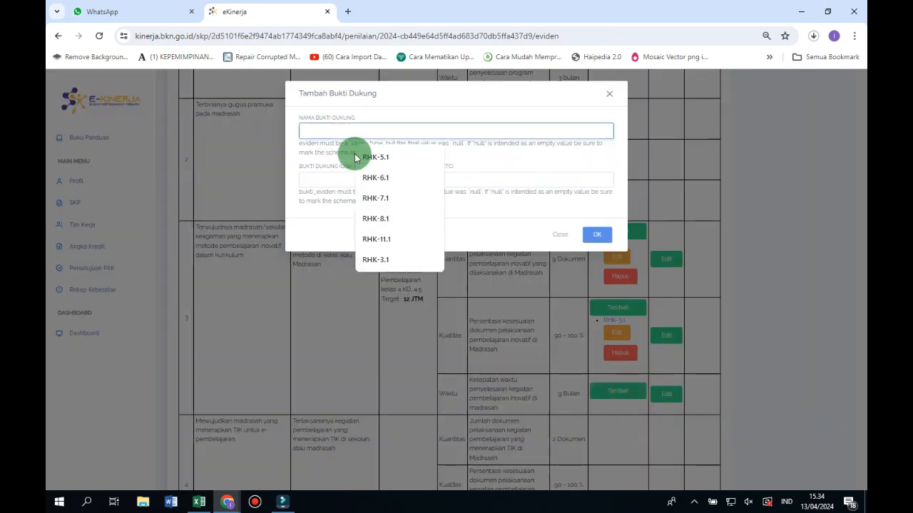
click(382, 259)
click(311, 162)
click(383, 188)
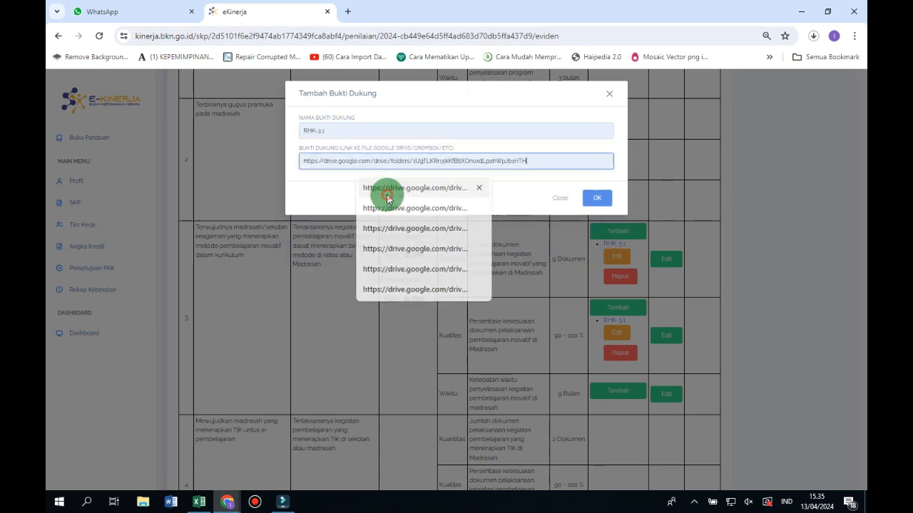
click(612, 201)
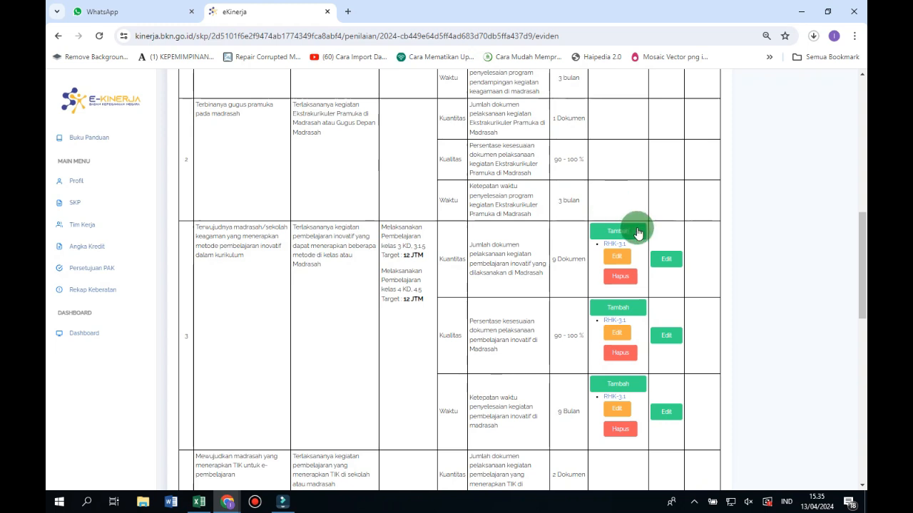
Step: Look at the Kuantitas indicator's empty Realisasi form, close it, and compare the third work result's Rencana Aksi targets with its annual target
click(666, 261)
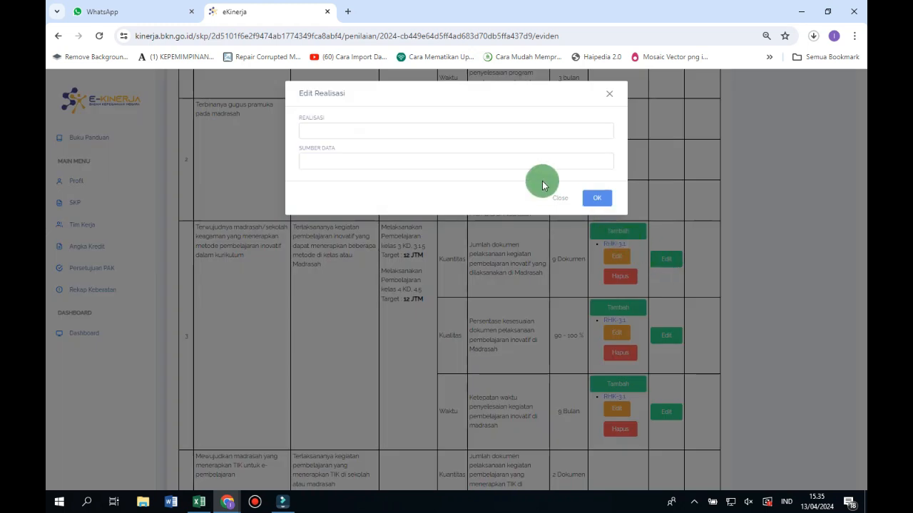
click(556, 199)
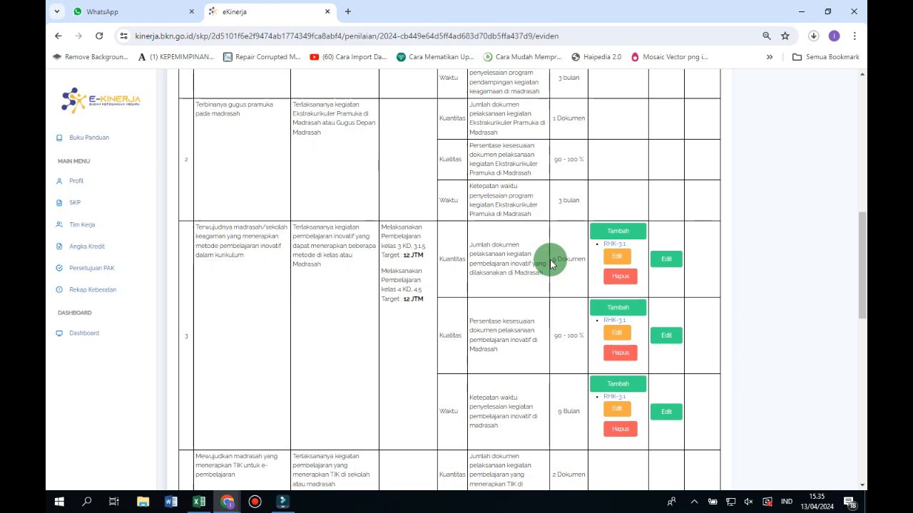
drag(426, 261, 412, 246)
click(419, 254)
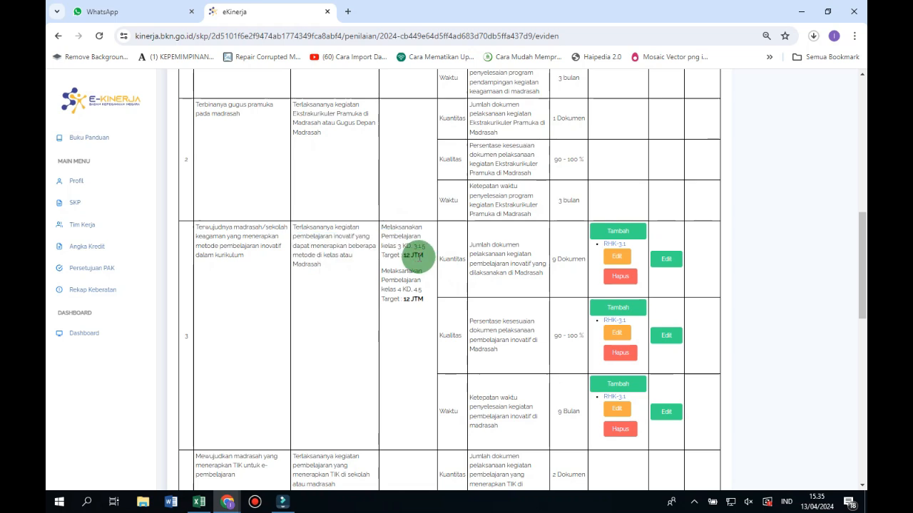
scroll(419, 257, up, 1)
scroll(419, 257, up, 3)
scroll(418, 256, down, 2)
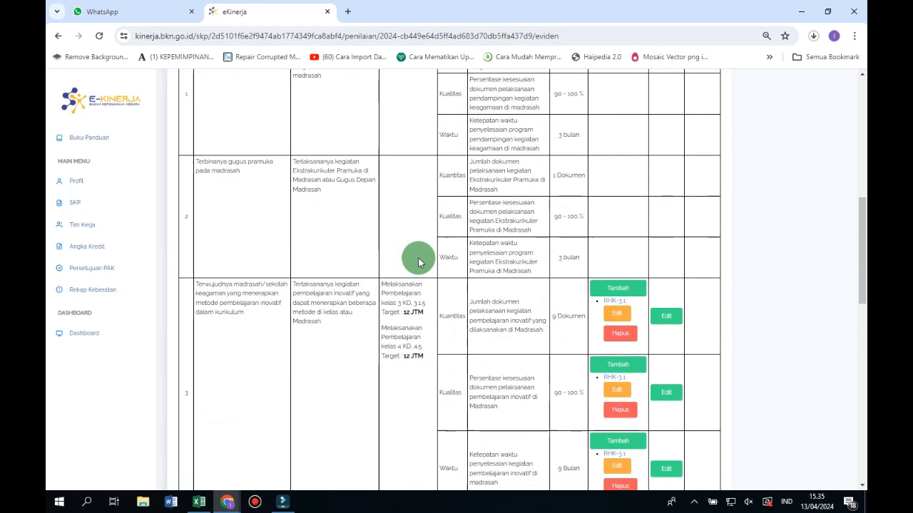
scroll(418, 260, up, 4)
scroll(432, 282, down, 3)
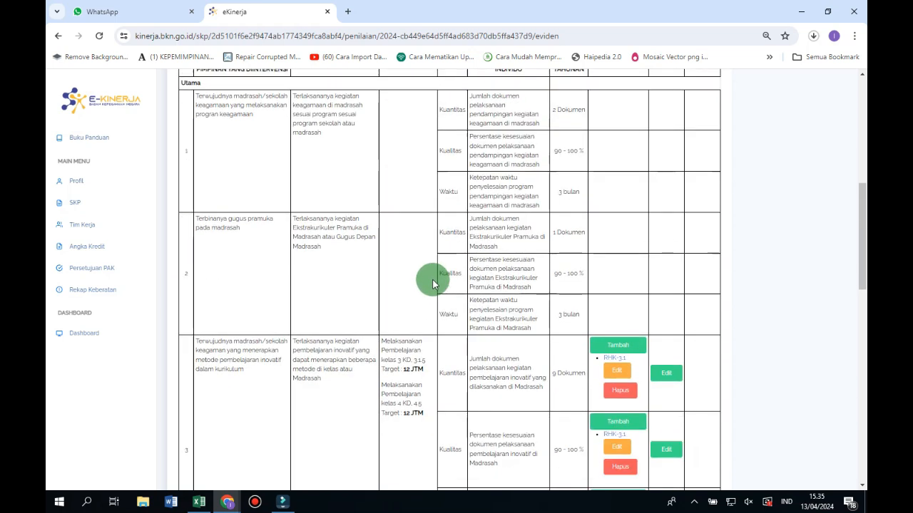
scroll(432, 283, down, 2)
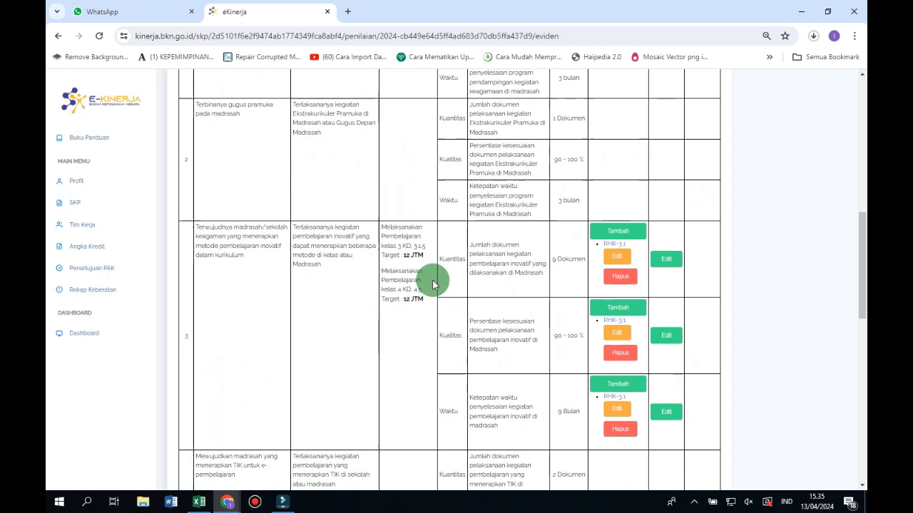
Step: Return to the SKP's Penilaian page and open Triwulan 1's Rencana Aksi table
click(94, 201)
click(341, 203)
click(515, 419)
scroll(533, 371, down, 4)
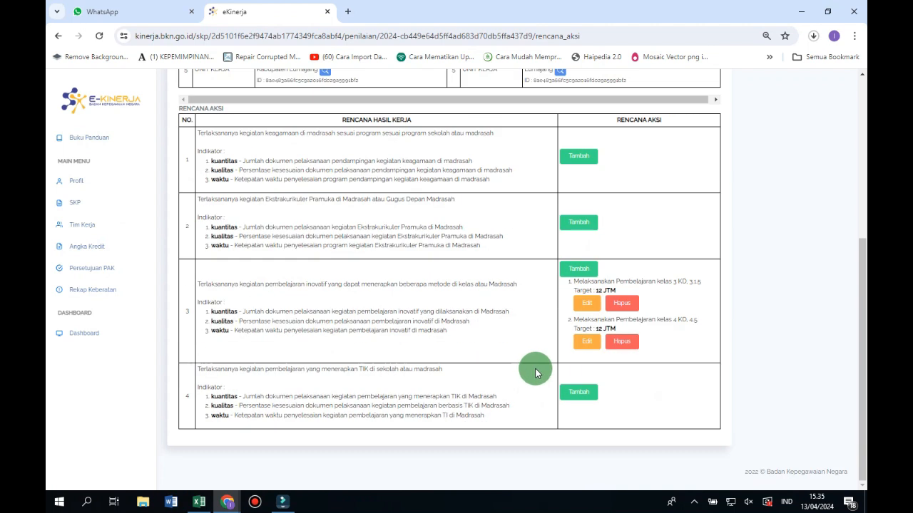
Step: Set the target of the kelas 3 Rencana Aksi to "1 dokumen" and save it
click(583, 307)
drag(323, 164, 277, 156)
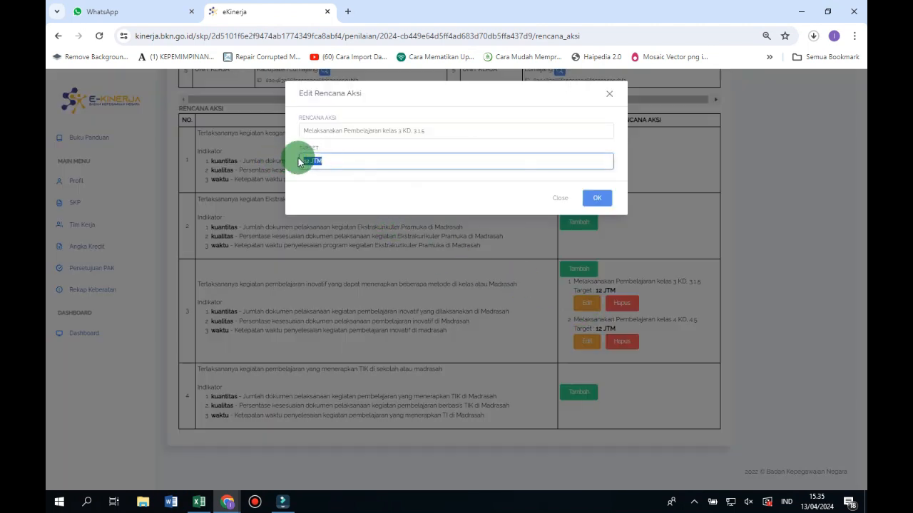
key(BackSpace)
click(367, 187)
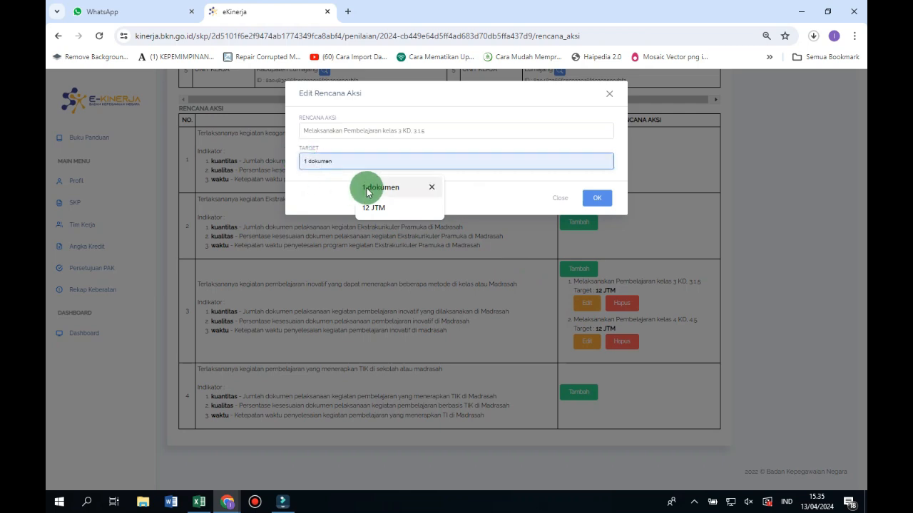
click(599, 205)
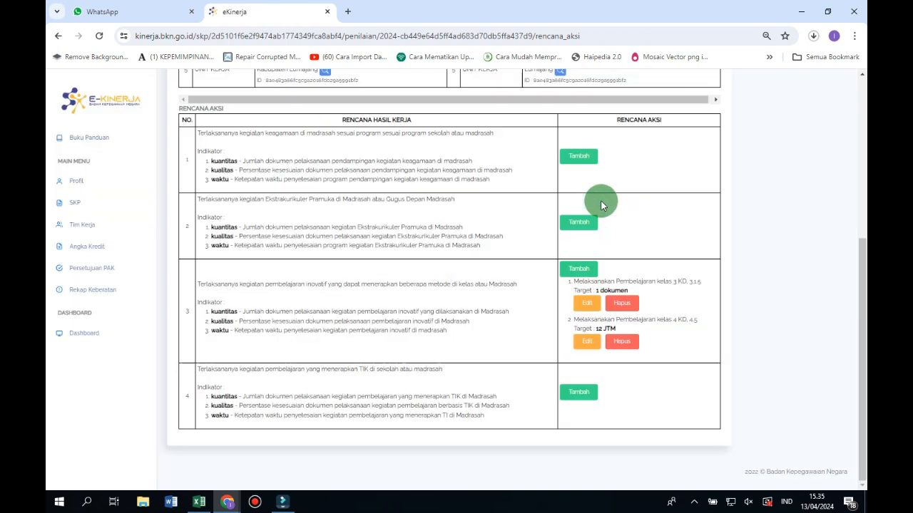
Step: Set the target of the kelas 4 Rencana Aksi to "1 dokumen" and save it
click(620, 306)
click(588, 345)
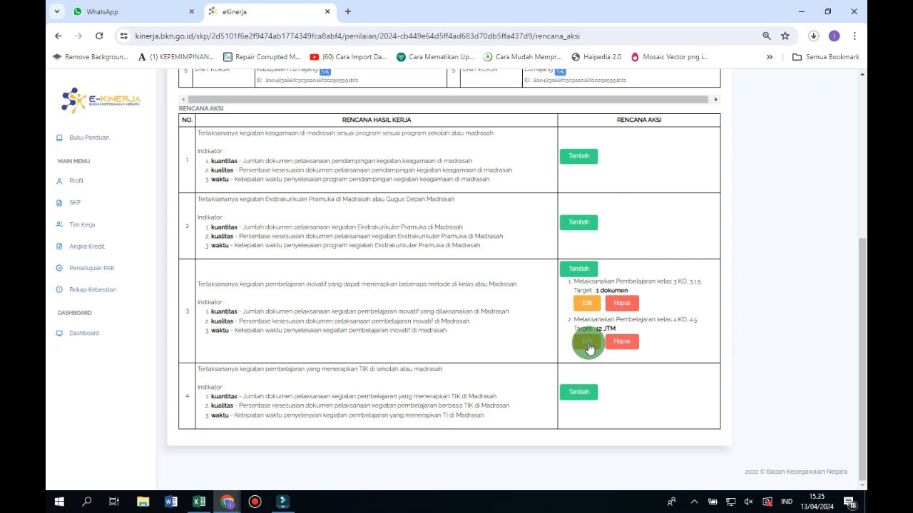
click(589, 347)
drag(327, 162, 261, 167)
text(1)
click(366, 187)
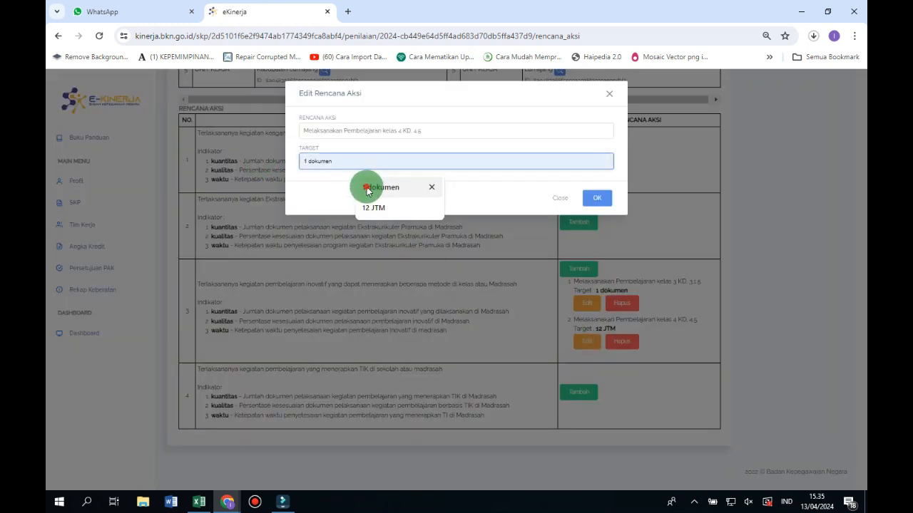
click(596, 201)
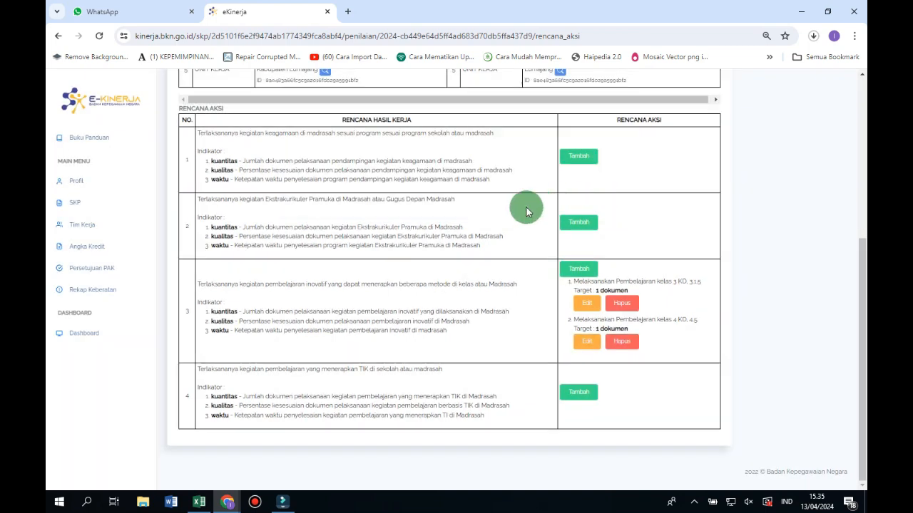
Step: Go back through the SKP's Penilaian page to Triwulan 1's Pengisian Bukti Dukung page and show the third work result
scroll(525, 210, up, 4)
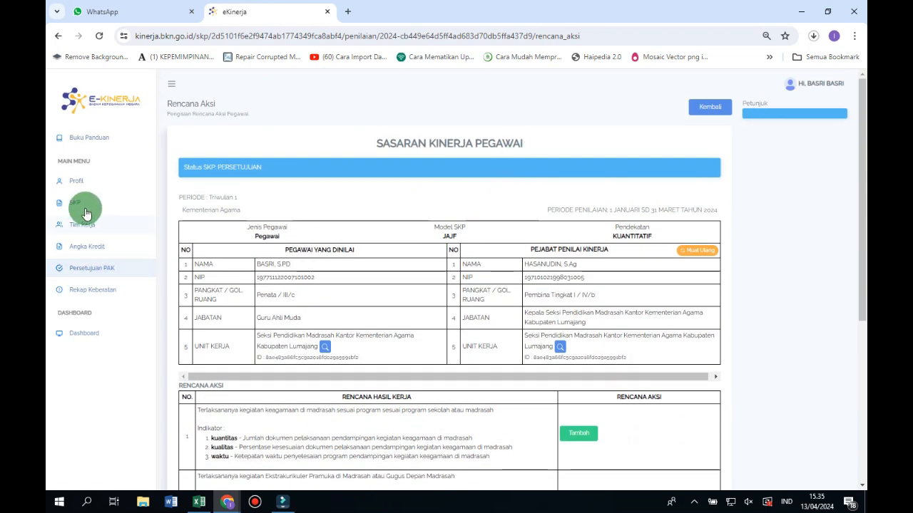
click(77, 205)
click(330, 205)
scroll(509, 294, down, 2)
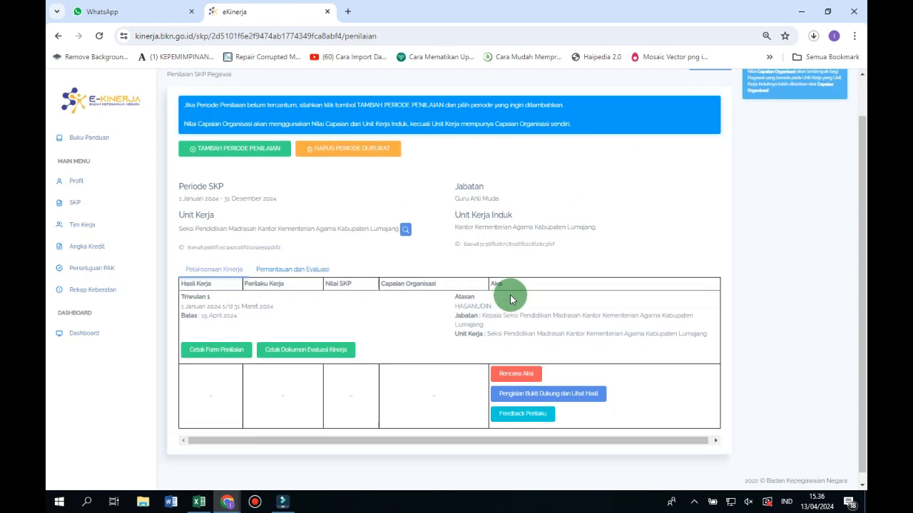
click(527, 386)
scroll(551, 326, down, 10)
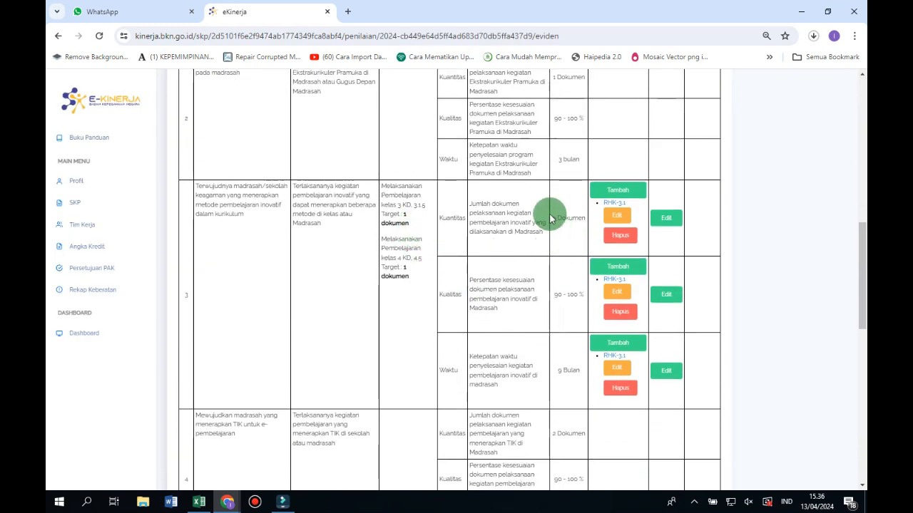
Step: Set the third work result's Kuantitas Realisasi to "2 dokumen" with Sumber Data "Jurnal Mengajar" and save it
click(663, 221)
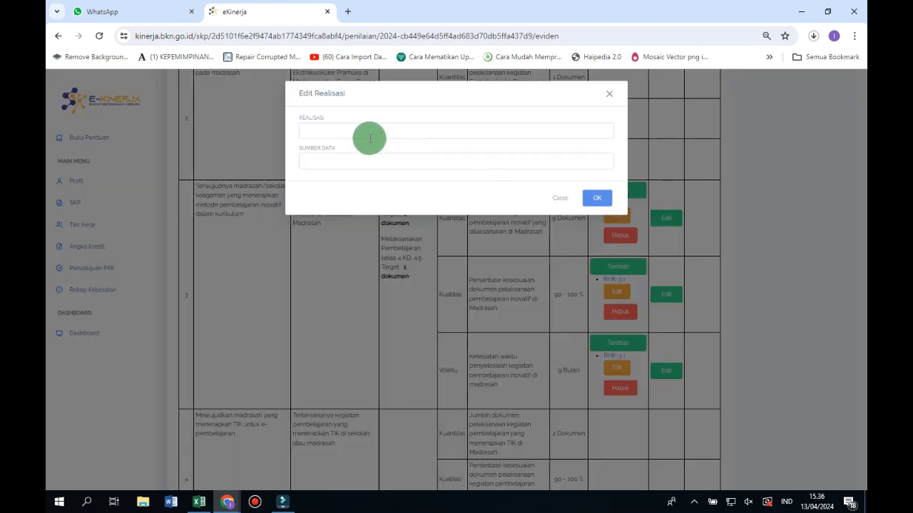
click(345, 135)
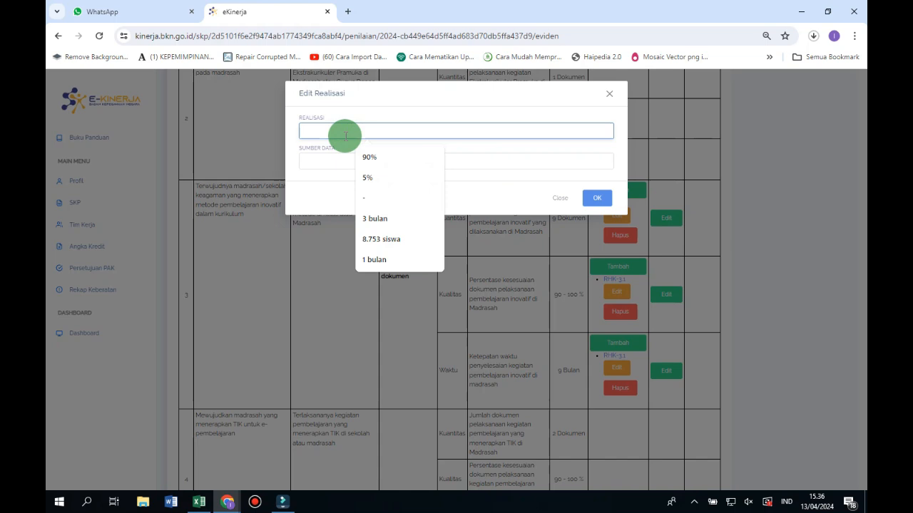
text(2 dokumen)
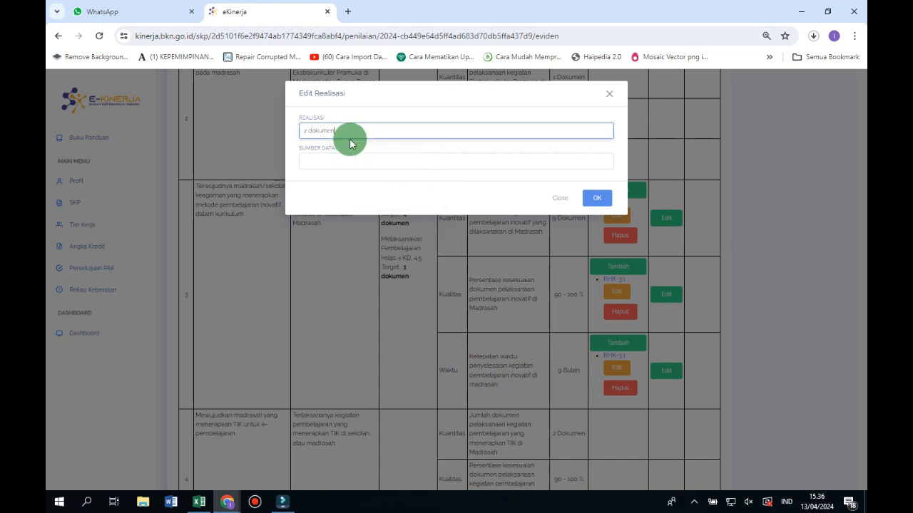
click(366, 162)
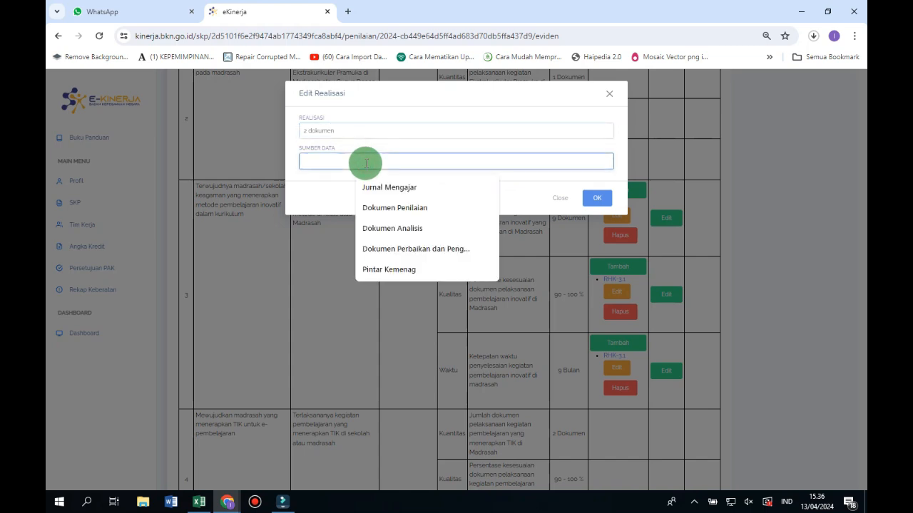
click(375, 187)
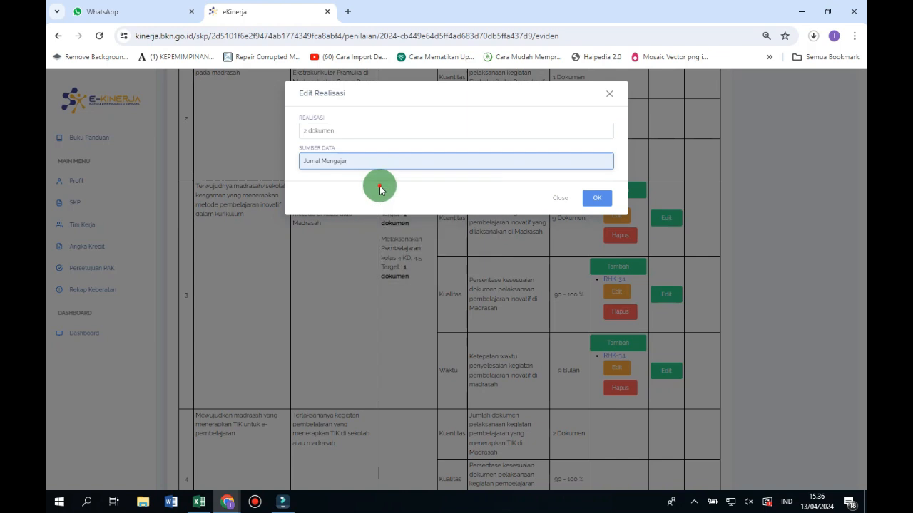
click(590, 197)
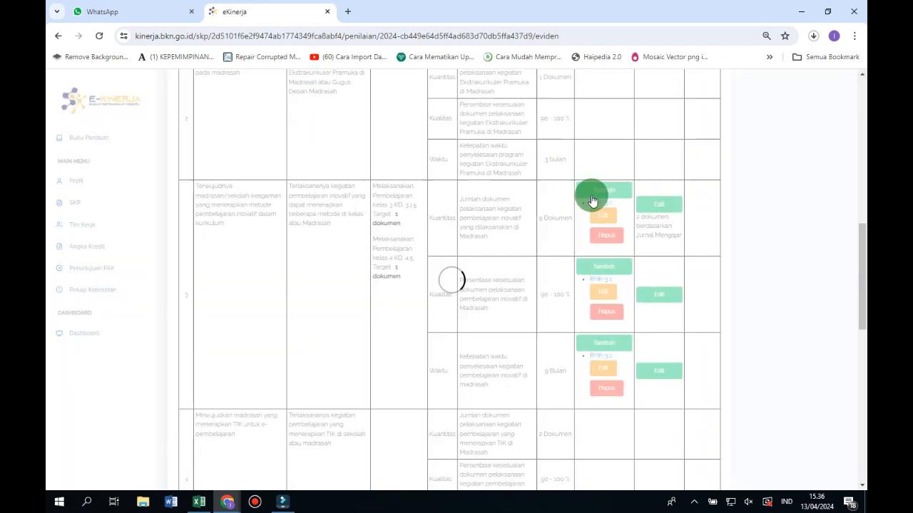
Step: Save the third work result's Kualitas Realisasi as "90%" with Sumber Data "Jurnal Mengajar"
click(651, 291)
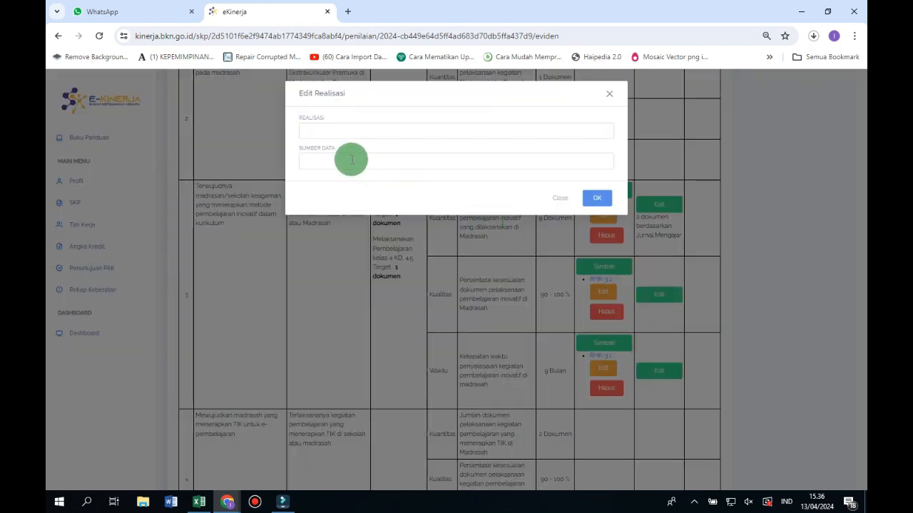
click(321, 130)
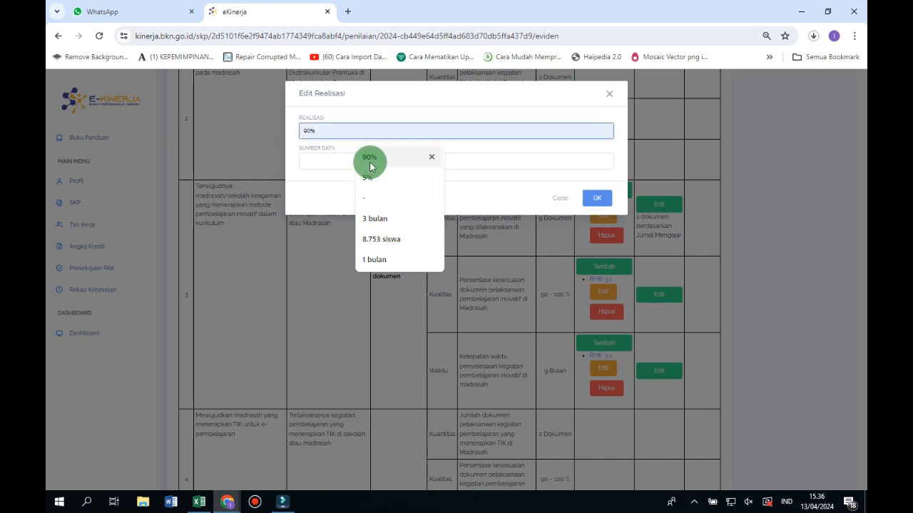
click(370, 163)
click(347, 160)
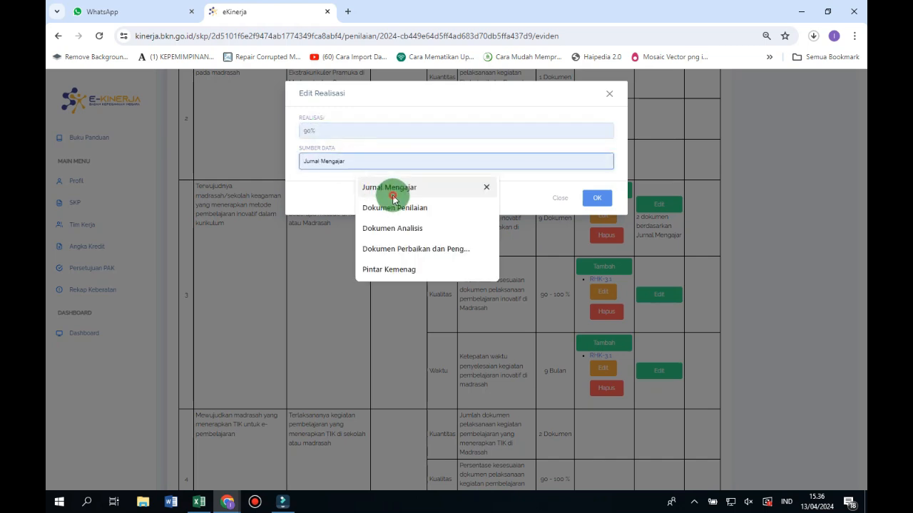
click(393, 186)
click(590, 198)
Step: Save the third work result's Waktu Realisasi as "3 bulan" with Sumber Data "Jurnal Mengajar"
click(660, 368)
click(339, 127)
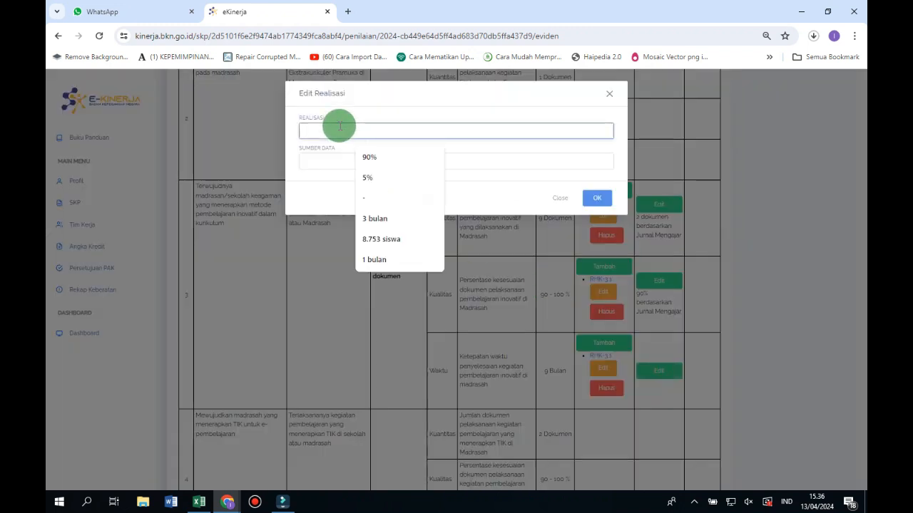
click(373, 218)
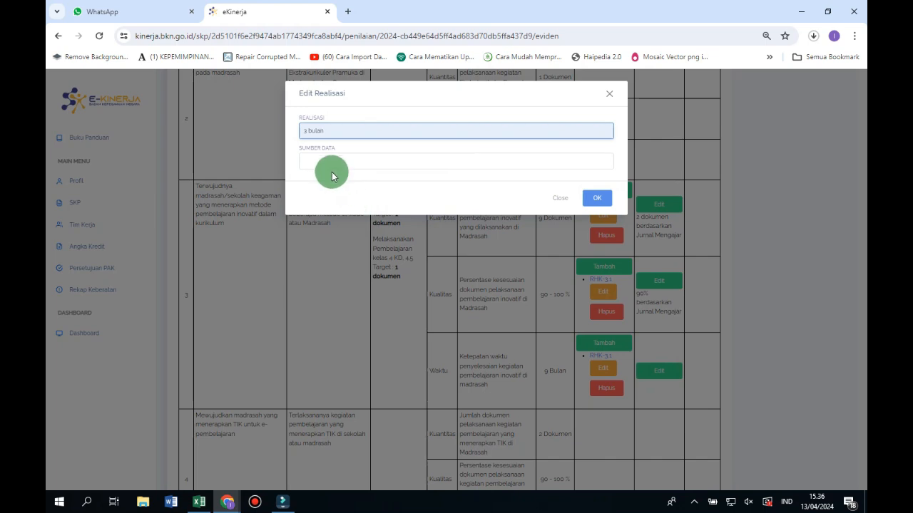
click(316, 158)
click(385, 188)
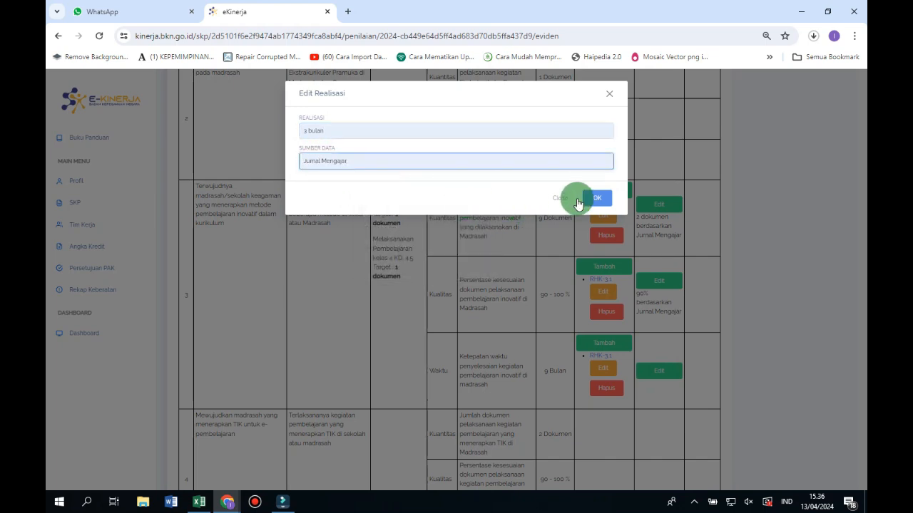
click(596, 198)
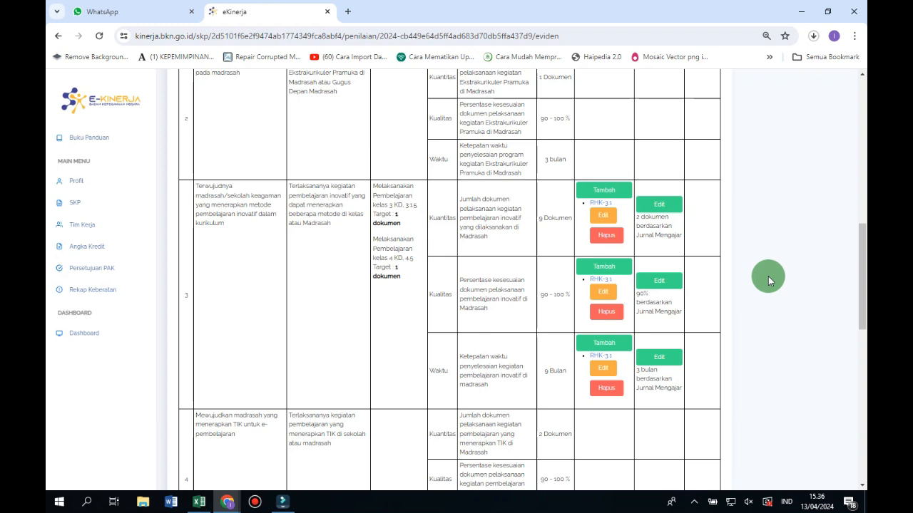
scroll(774, 281, down, 3)
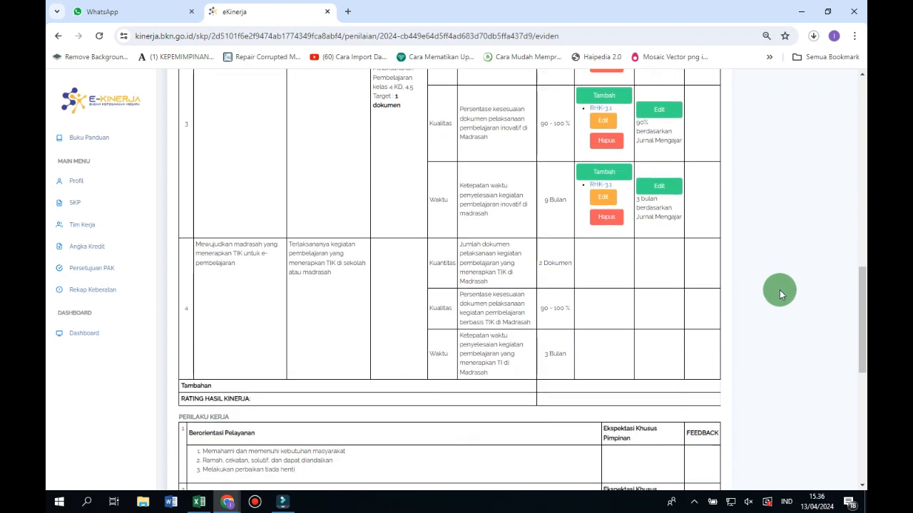
scroll(780, 290, up, 5)
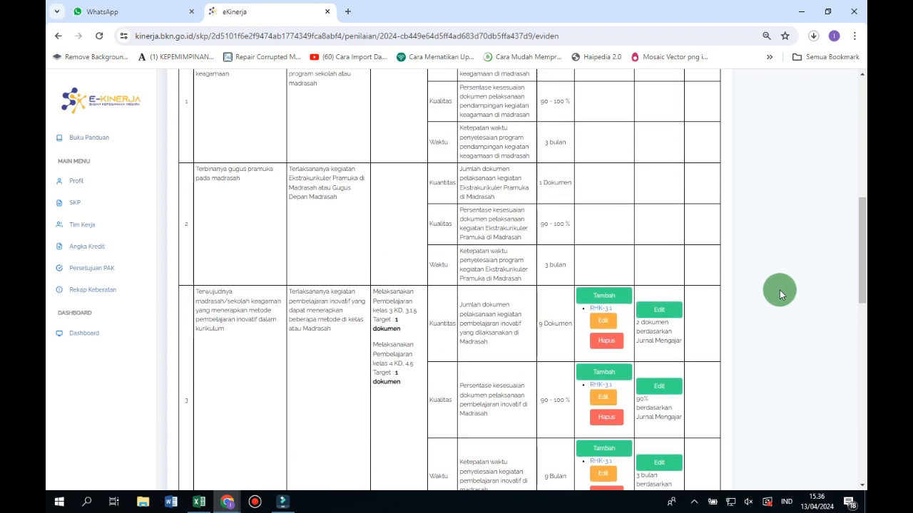
scroll(779, 294, up, 4)
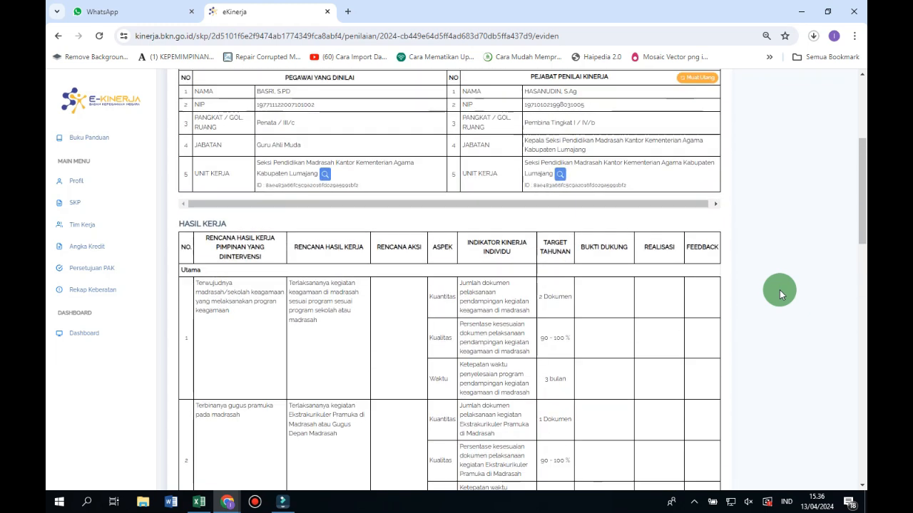
scroll(780, 294, down, 3)
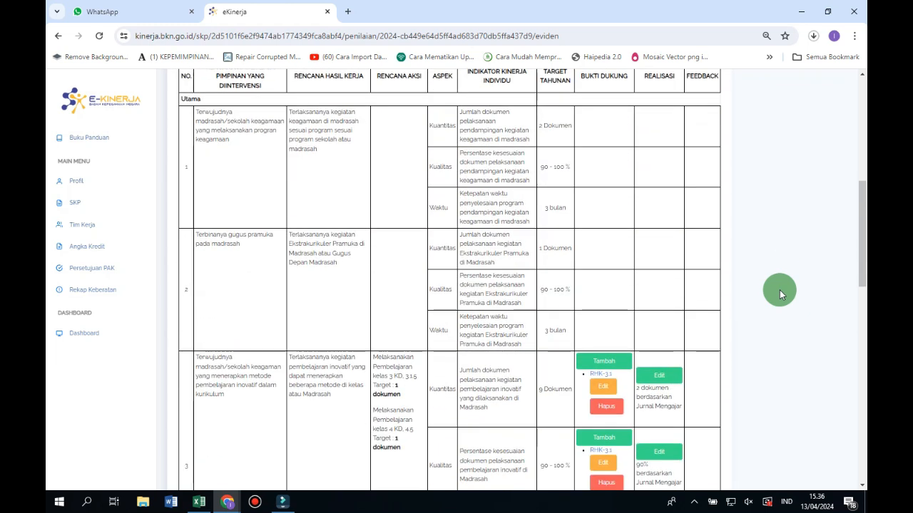
scroll(779, 294, down, 3)
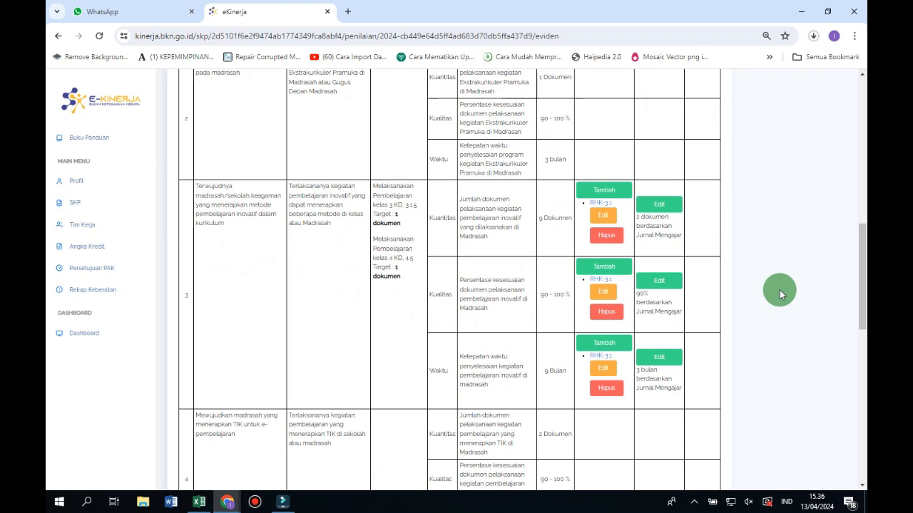
Step: Switch to the supervisor's incognito eKinerja window and open Penilaian Bawahan for Triwulan 1 under the 2024 SKP's Pemantauan dan Evaluasi
click(228, 504)
click(273, 467)
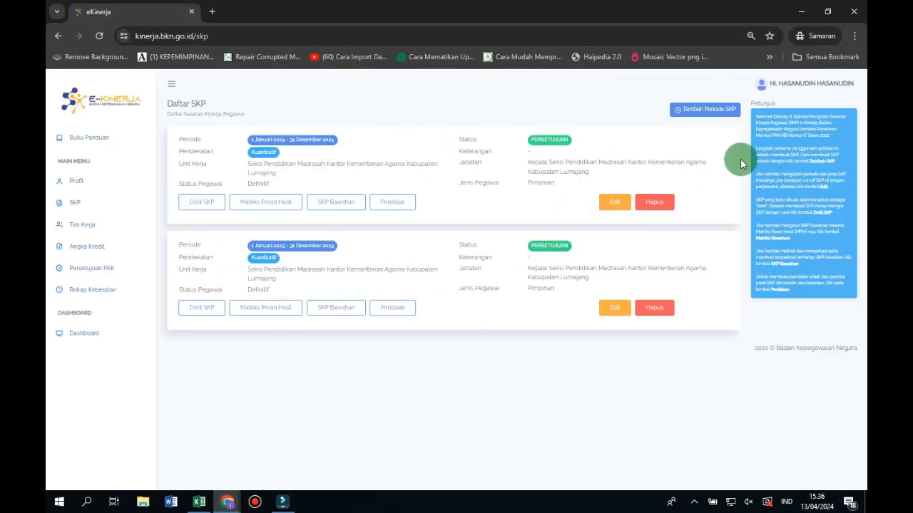
click(390, 202)
click(300, 315)
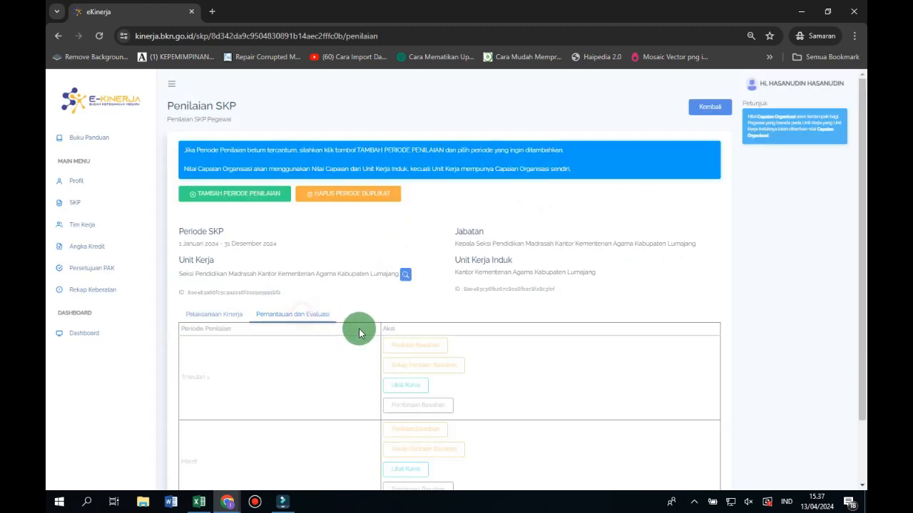
scroll(358, 333, down, 2)
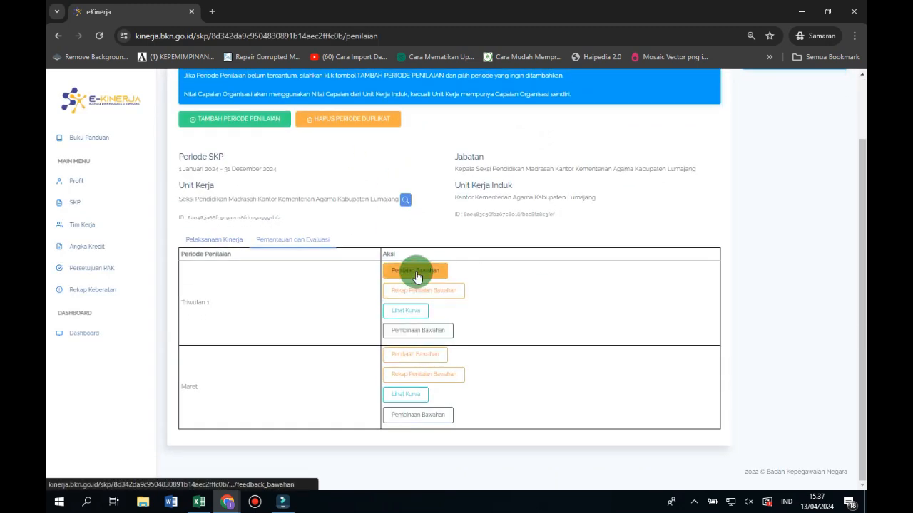
click(416, 272)
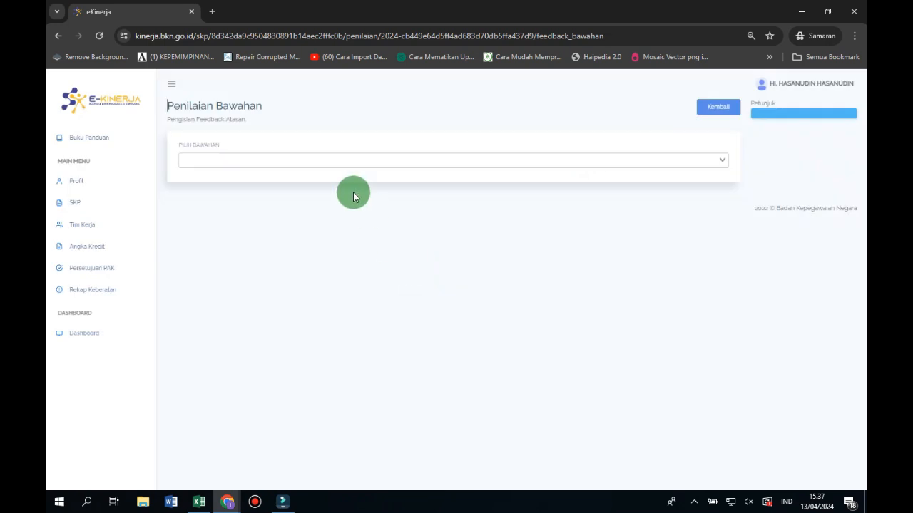
Step: Find the subordinate by name, select the Guru Ahli Muda entry, and show the third work result in the feedback table
click(309, 152)
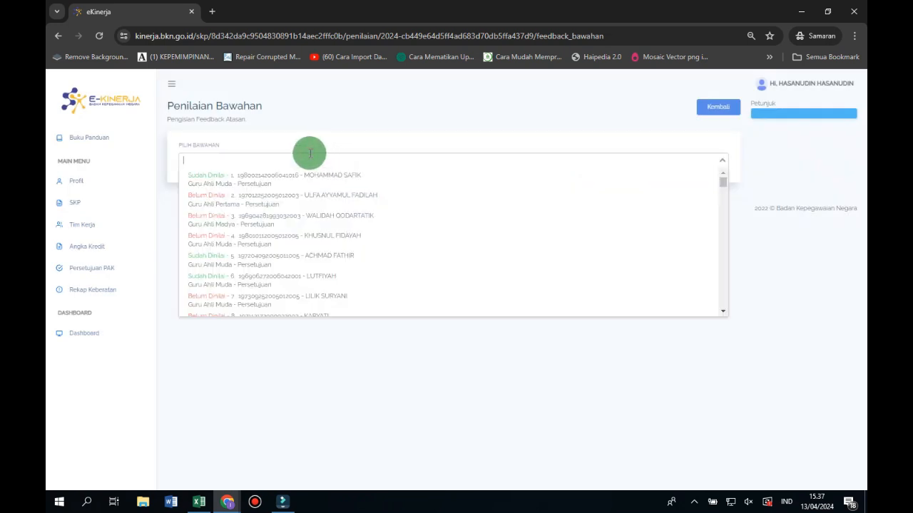
text(bas)
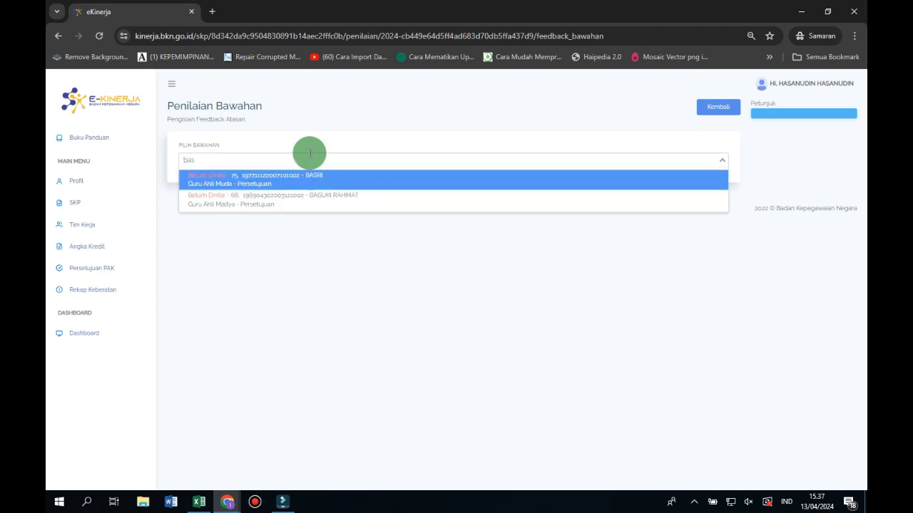
click(347, 182)
scroll(554, 274, down, 3)
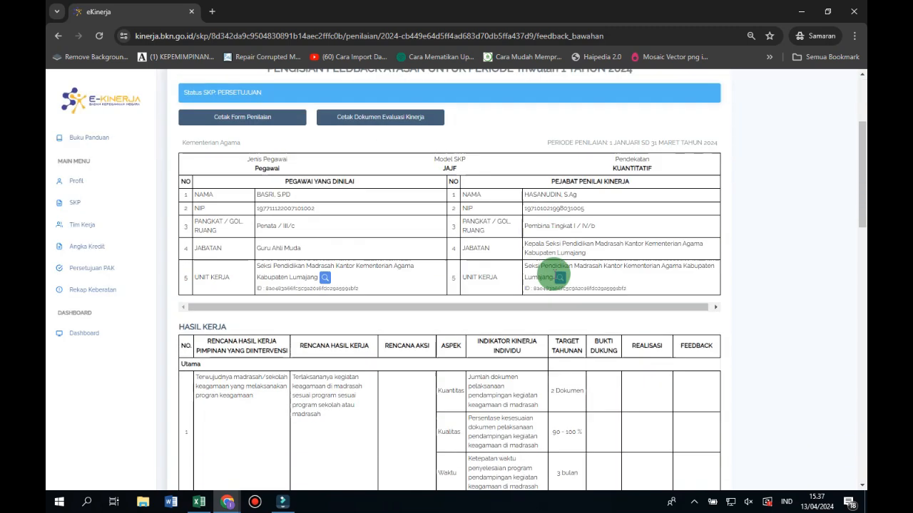
scroll(556, 278, down, 10)
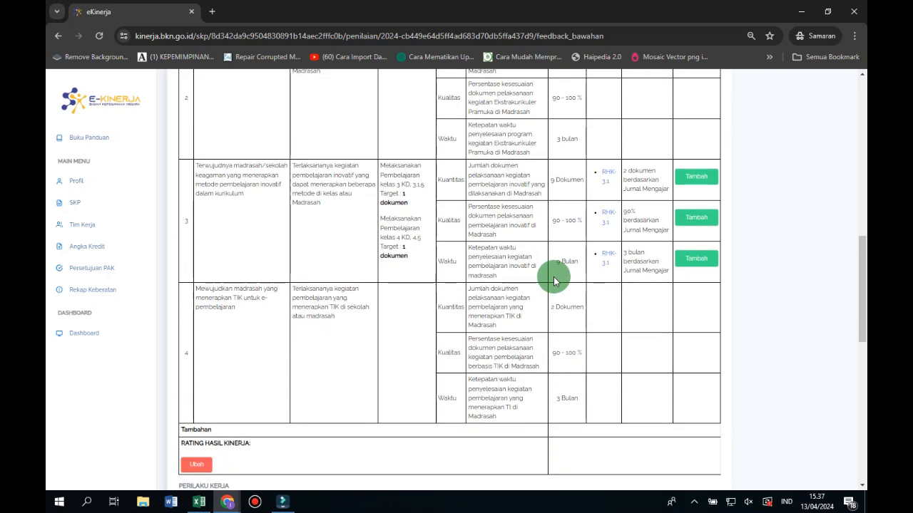
scroll(553, 276, up, 1)
drag(863, 239, 856, 266)
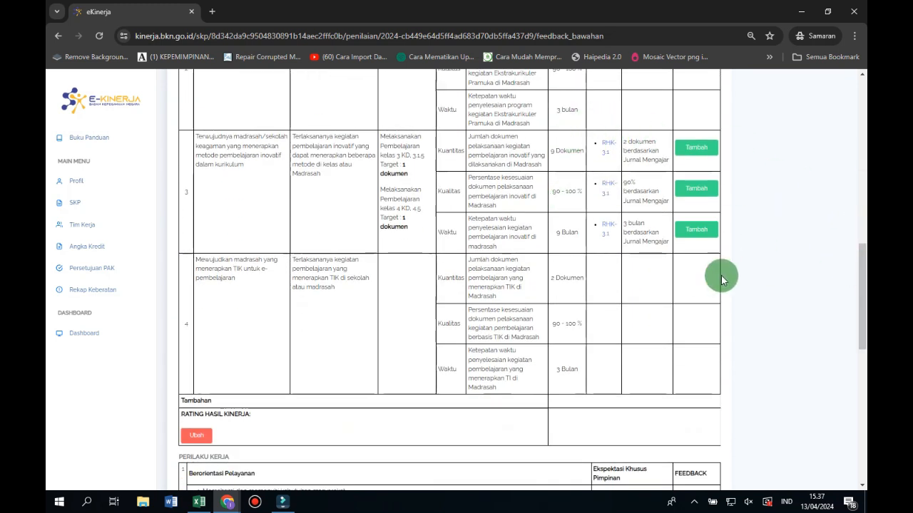
click(195, 435)
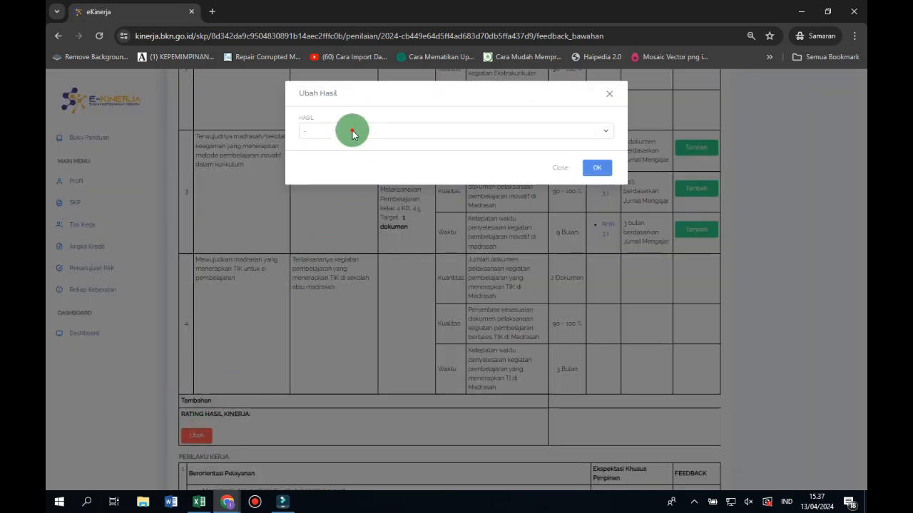
click(351, 133)
click(320, 159)
click(562, 171)
Step: Add thumbs-up feedback to the Kuantitas, Kualitas and Waktu aspects of the third work result
click(695, 149)
click(366, 153)
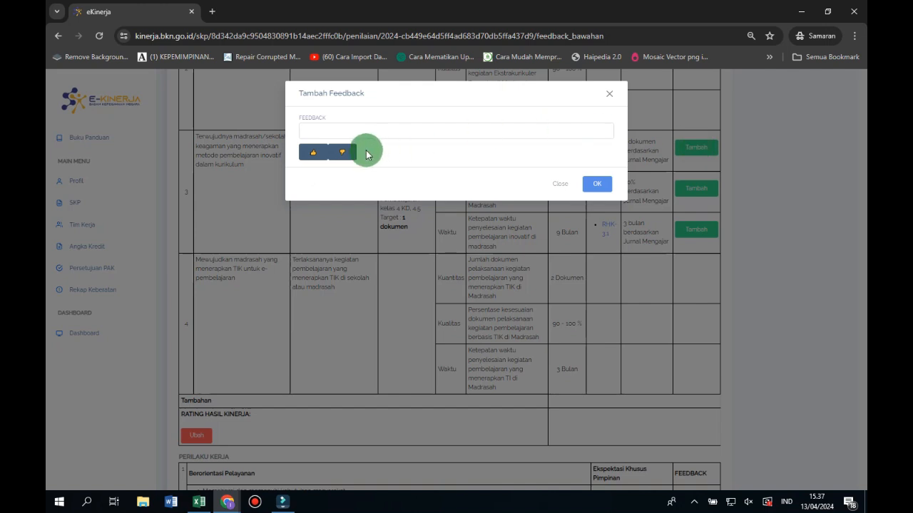
click(314, 152)
click(594, 185)
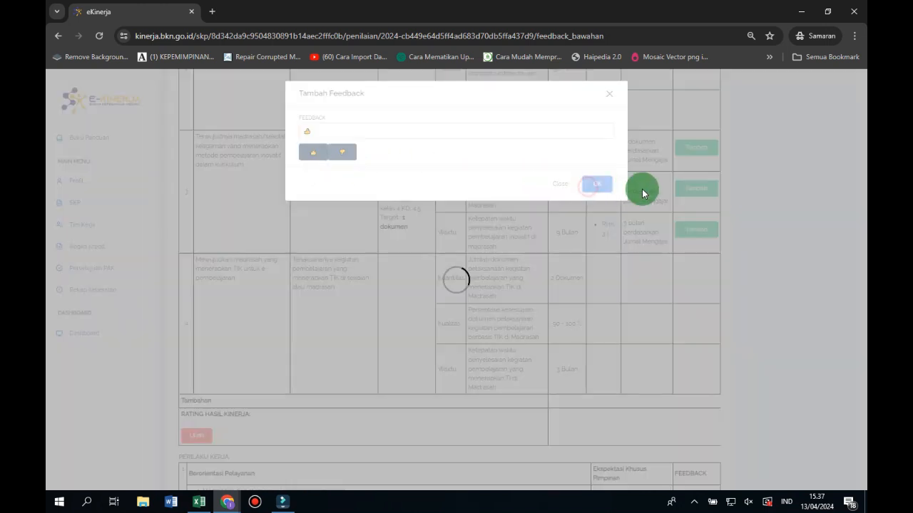
click(676, 193)
click(310, 149)
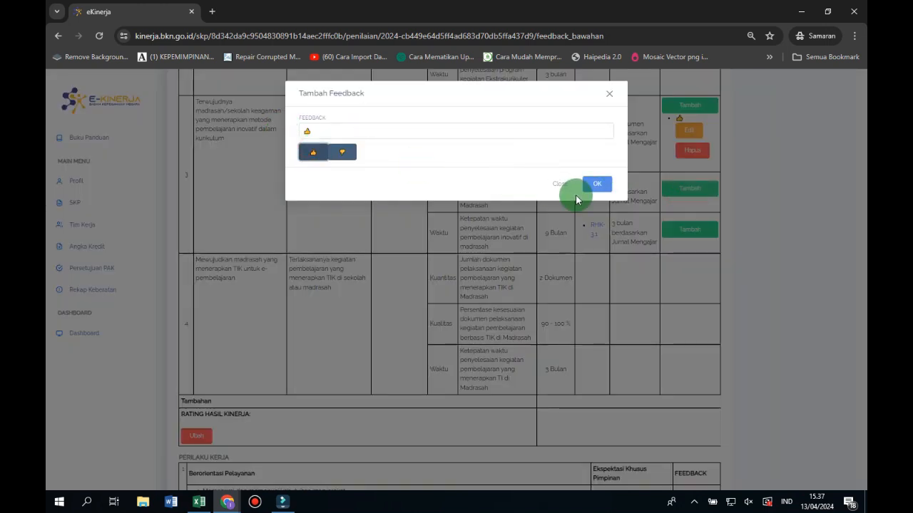
click(596, 185)
click(685, 229)
click(311, 152)
click(595, 184)
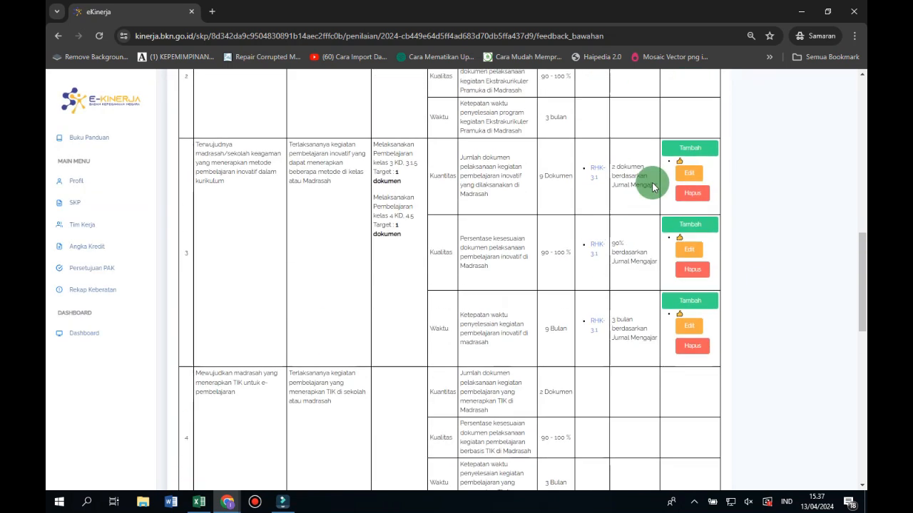
Step: Delete the thumbs-up feedback from all three aspects of the third work result and return to the feedback form's employee details
click(689, 193)
click(501, 112)
click(688, 245)
click(514, 111)
click(693, 318)
click(513, 116)
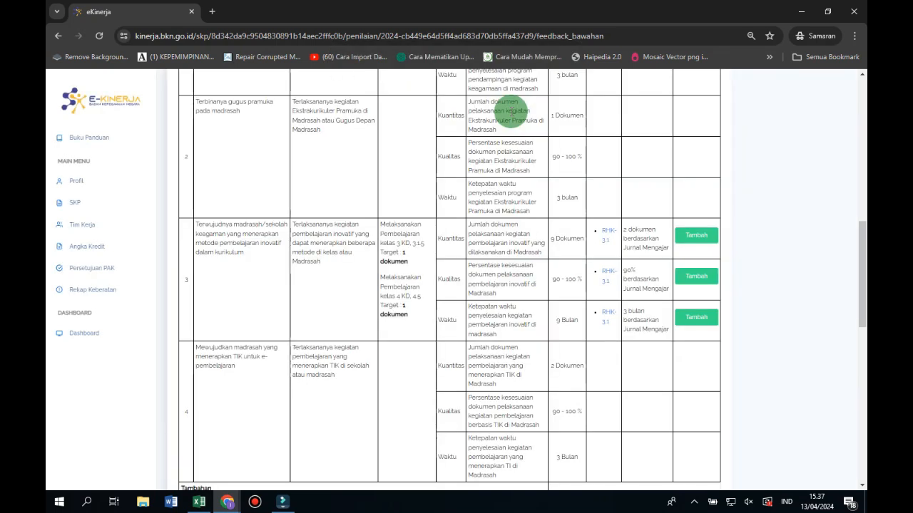
scroll(514, 239, up, 5)
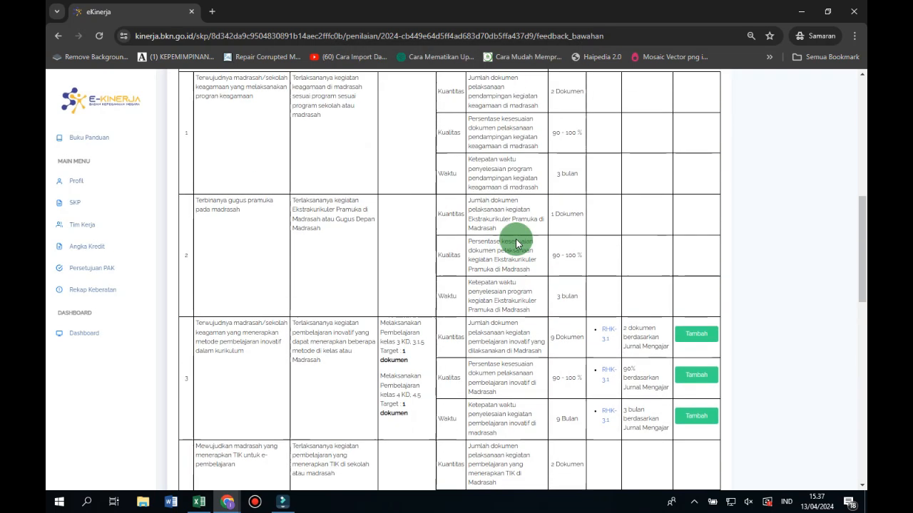
scroll(515, 239, up, 1)
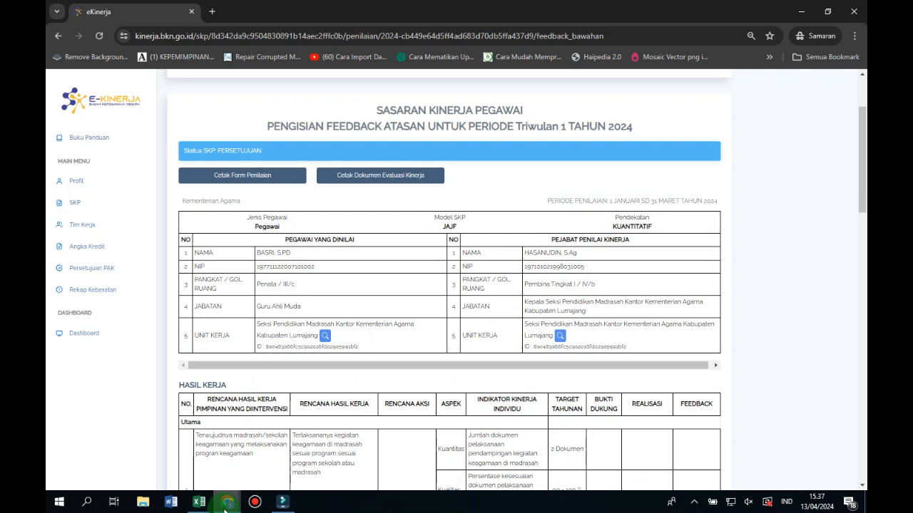
Step: Switch to the employee's eKinerja window and open the Rencana Aksi for Triwulan 1 under the 2024 SKP's Penilaian
mouse_move(227, 508)
click(198, 466)
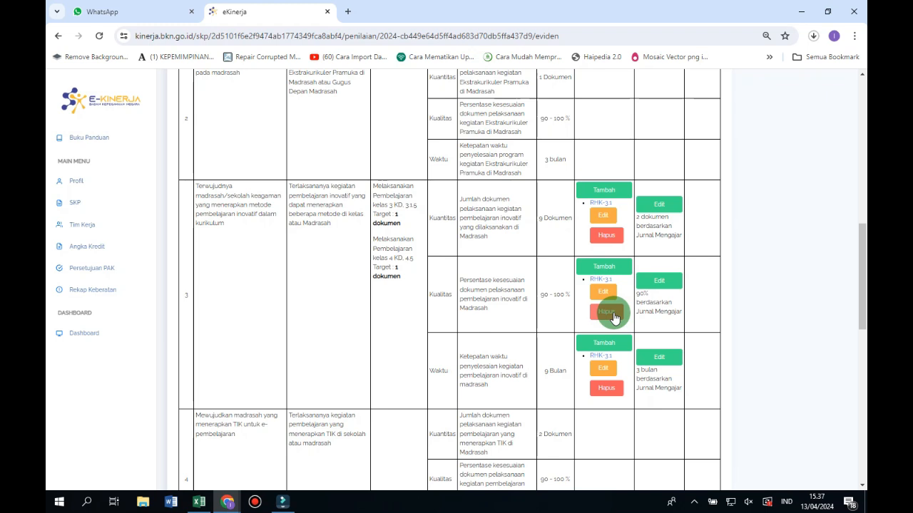
click(104, 215)
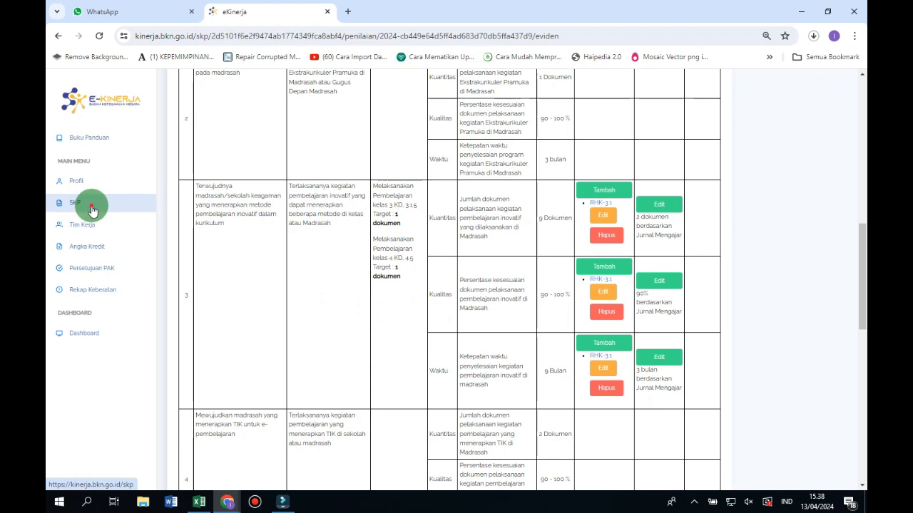
click(316, 212)
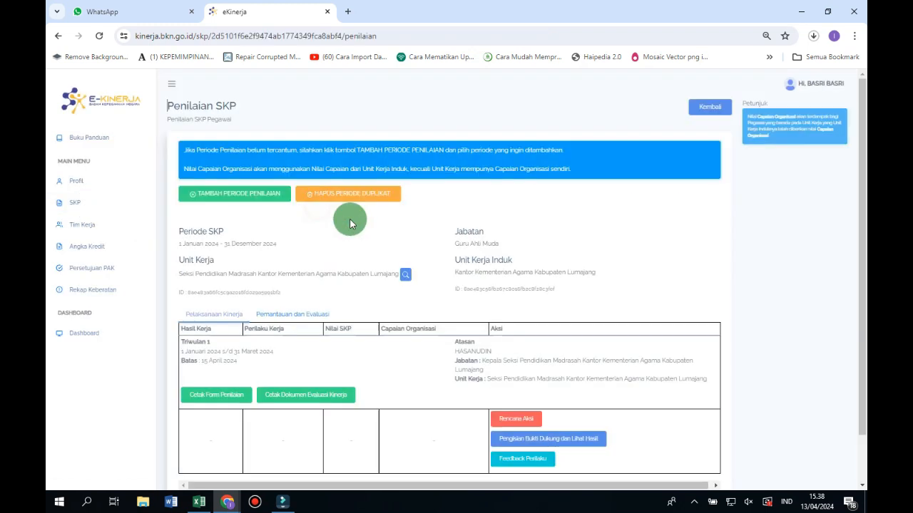
click(510, 420)
Step: Delete both Rencana Aksi entries of the third work result, for Pembelajaran kelas 4 and Pembelajaran kelas 3, confirming each deletion
scroll(474, 348, down, 5)
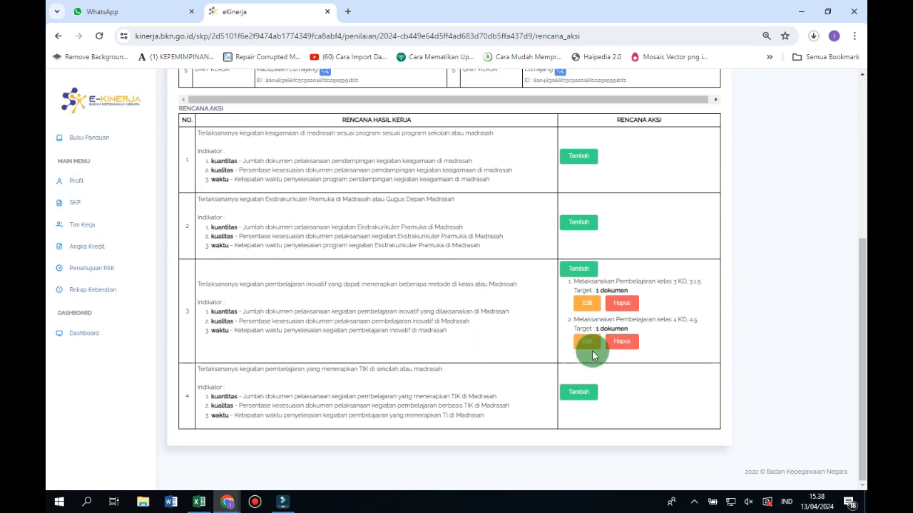
click(622, 341)
click(511, 106)
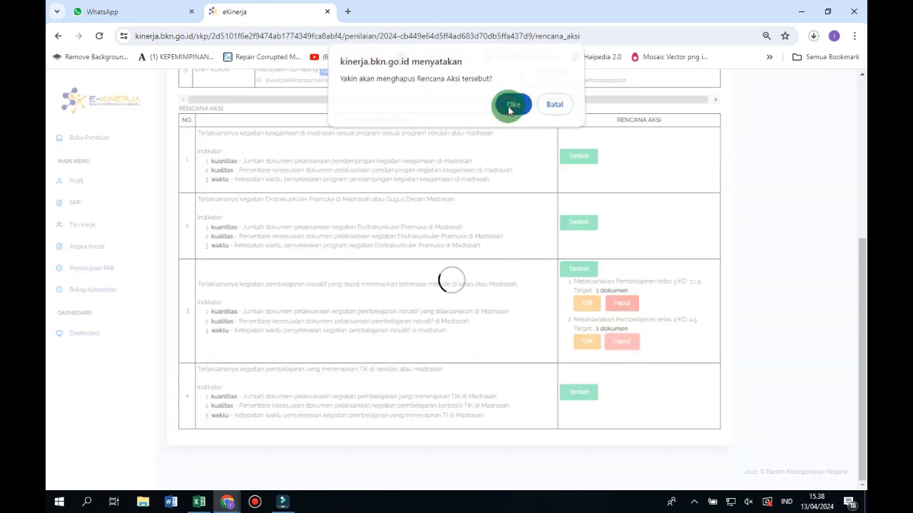
click(622, 341)
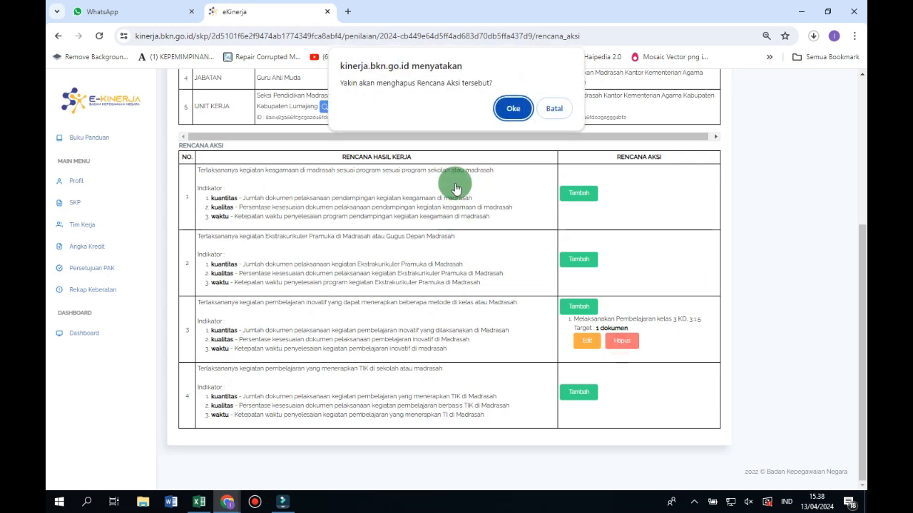
click(511, 108)
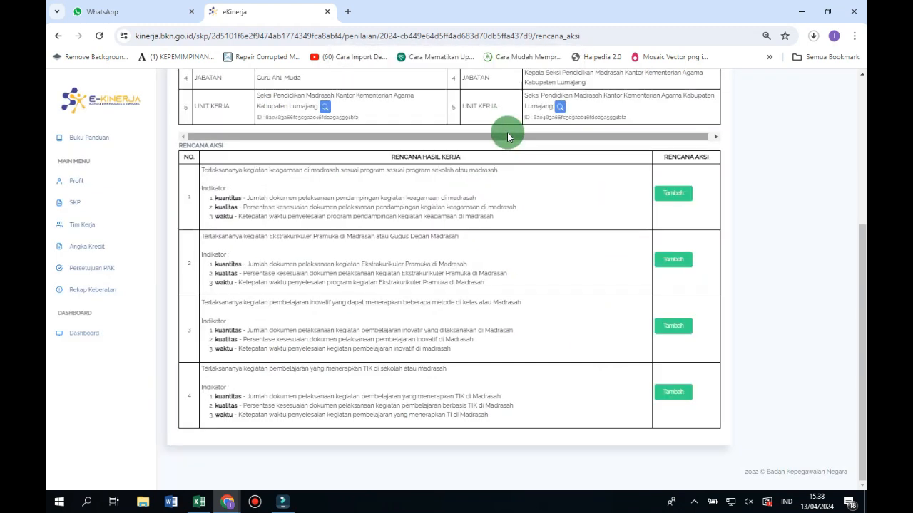
Step: Return to the SKP header of the Rencana Aksi page and examine the assessment period dates
scroll(474, 263, up, 3)
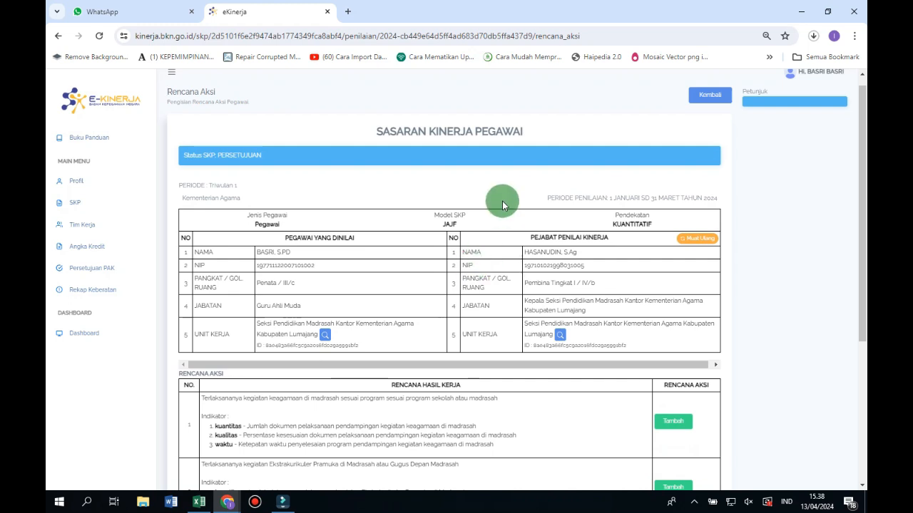
drag(611, 198, 707, 194)
click(748, 204)
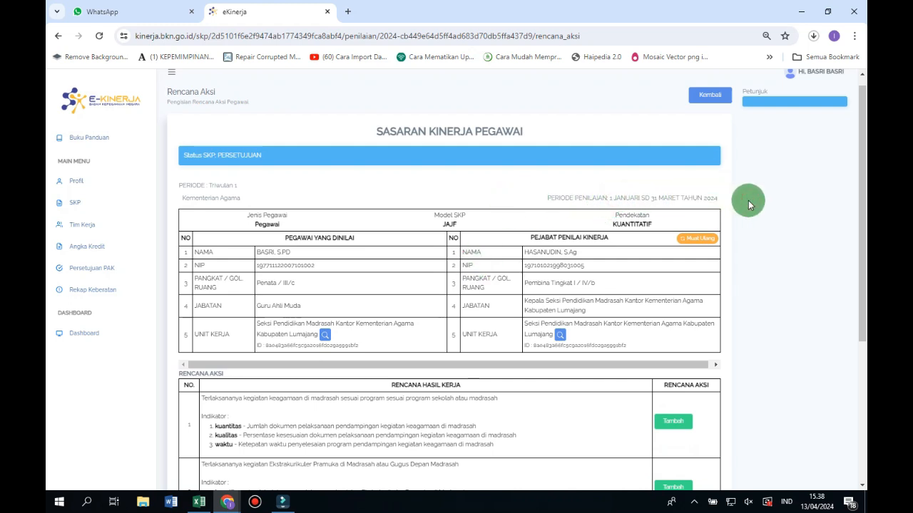